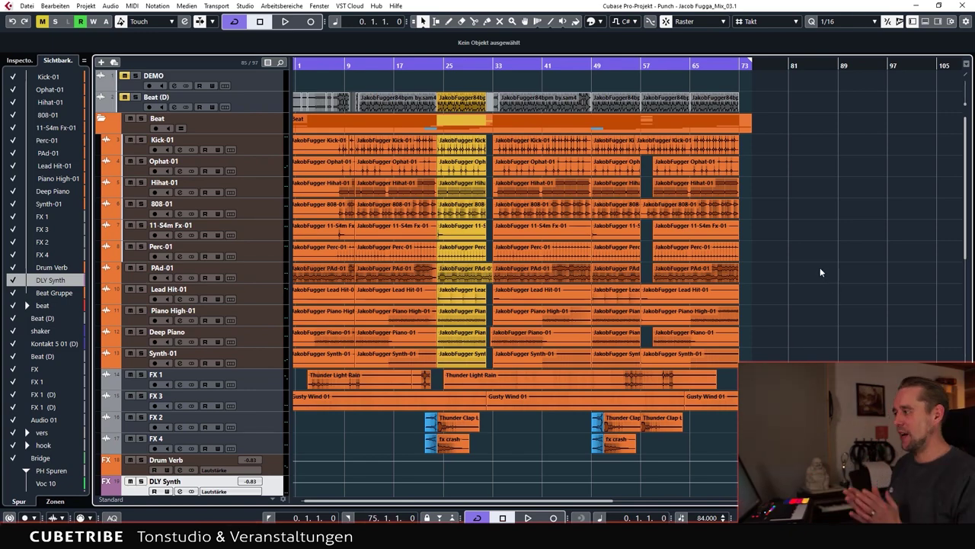
Look through the arrangement from the Beat folder's tracks down to the vocal folders, group tracks and effect channels.
scroll(810, 346, "down", 10)
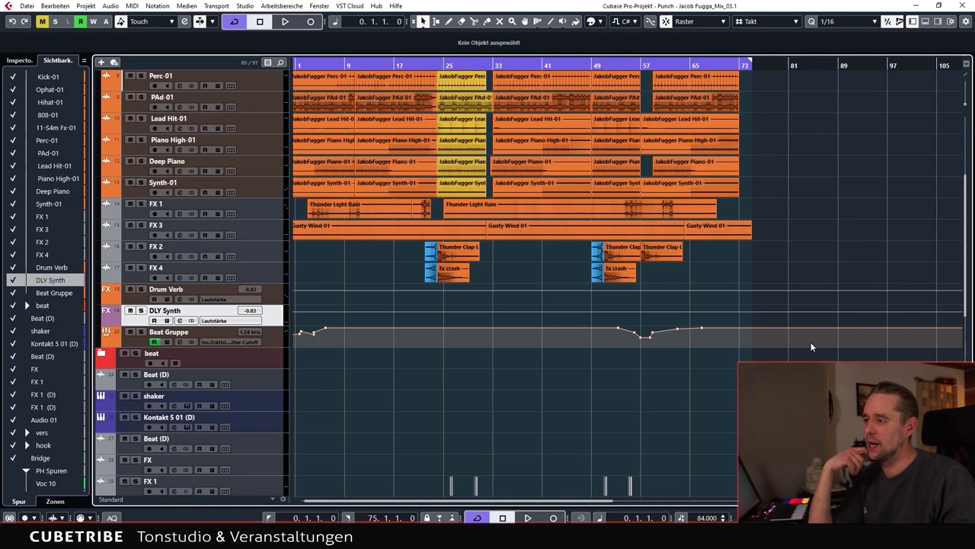
scroll(811, 347, "up", 10)
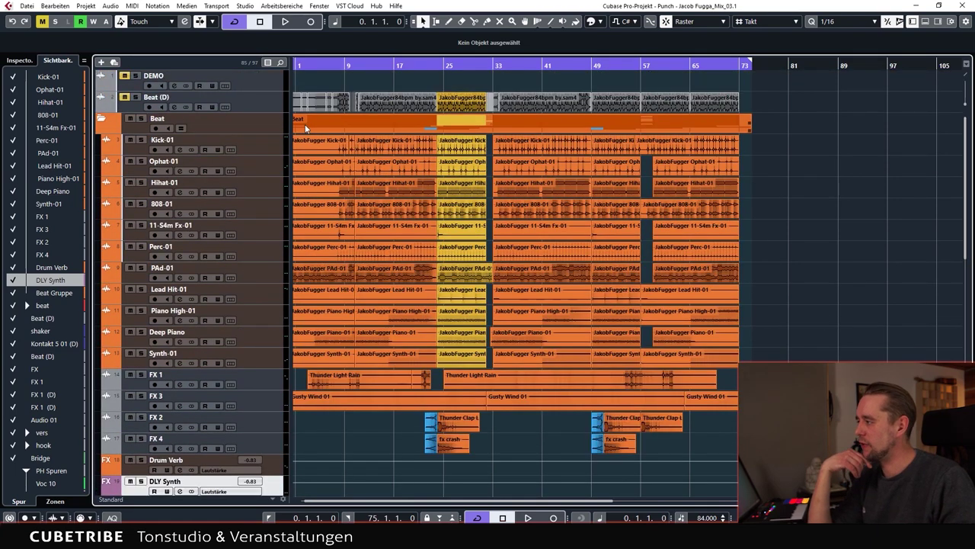
scroll(793, 343, "down", 10)
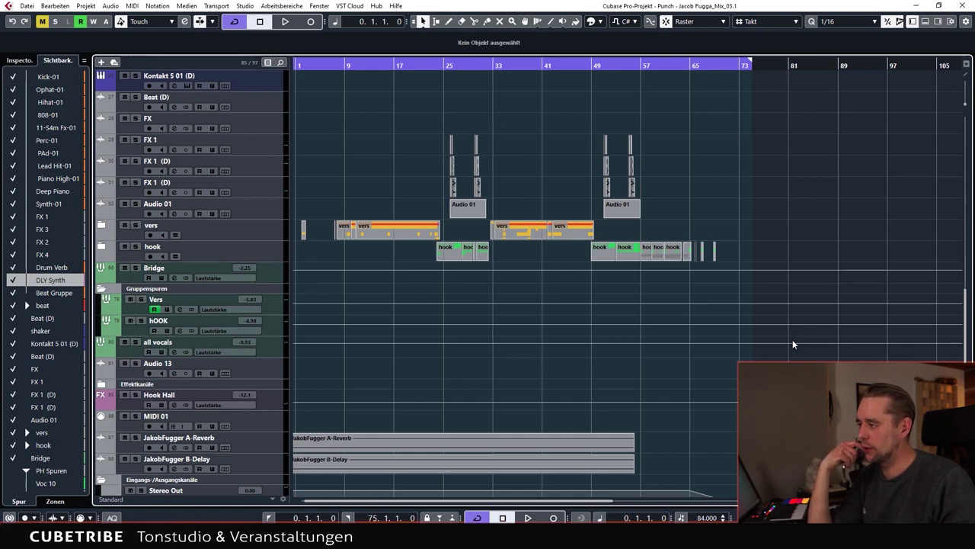
scroll(793, 339, "up", 10)
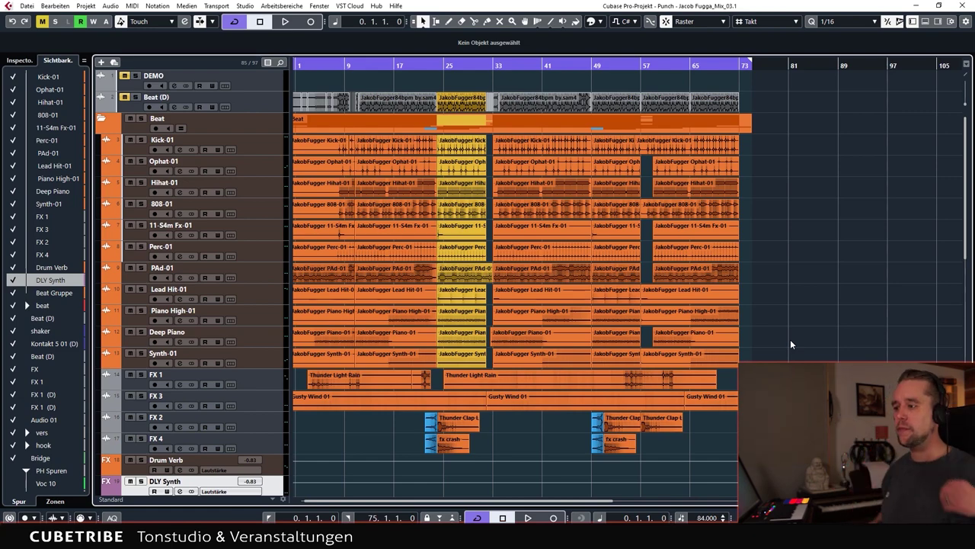
scroll(317, 230, "up", 2)
scroll(366, 263, "down", 3)
scroll(366, 265, "up", 4)
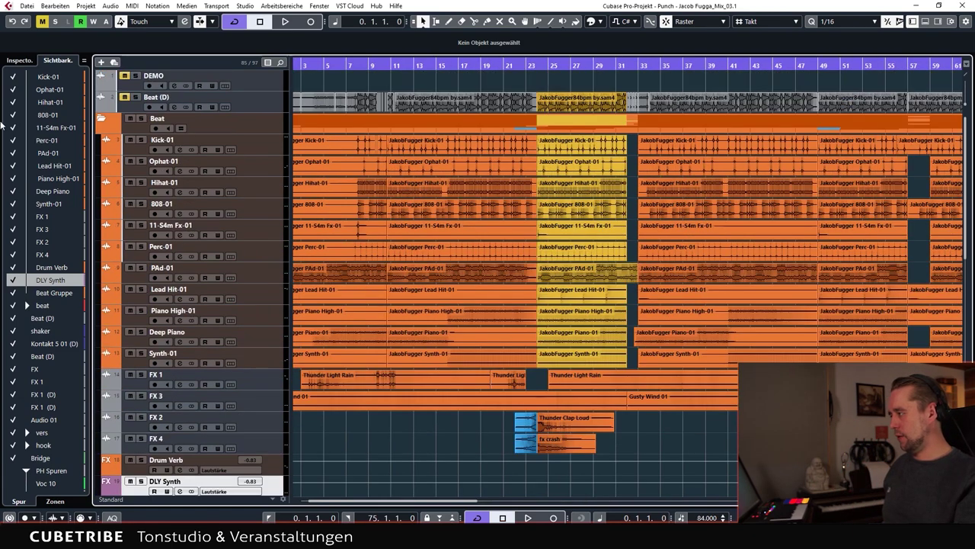
left_click(101, 119)
left_click(102, 119)
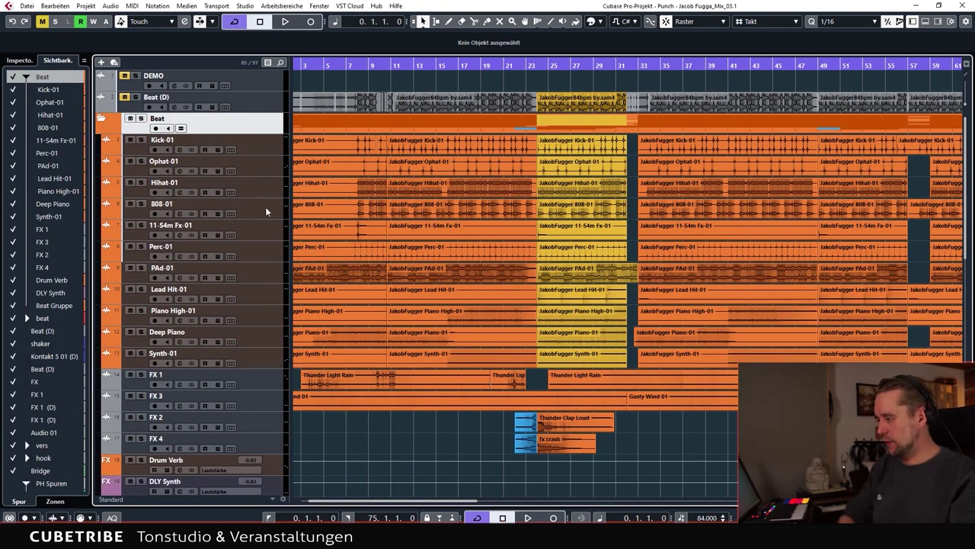
scroll(377, 414, "down", 5)
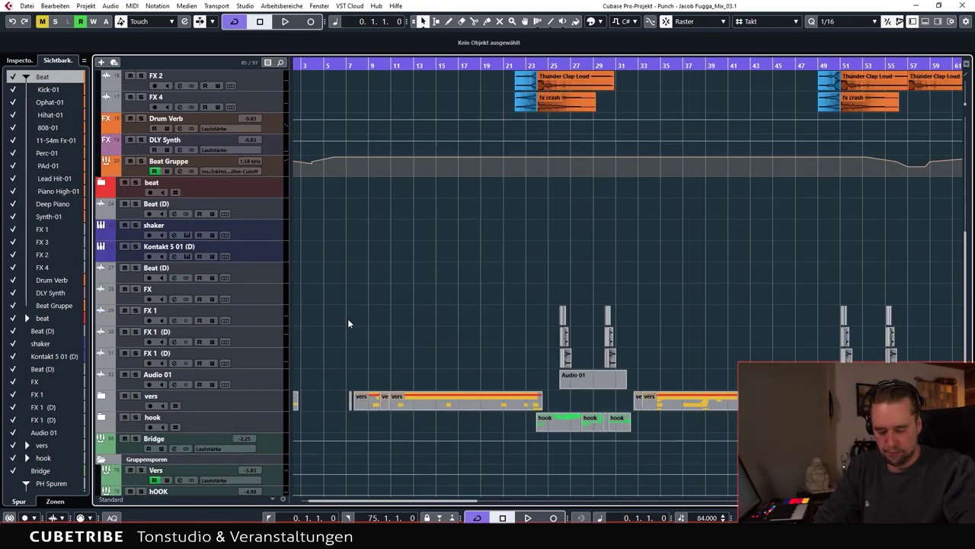
scroll(462, 329, "up", 3)
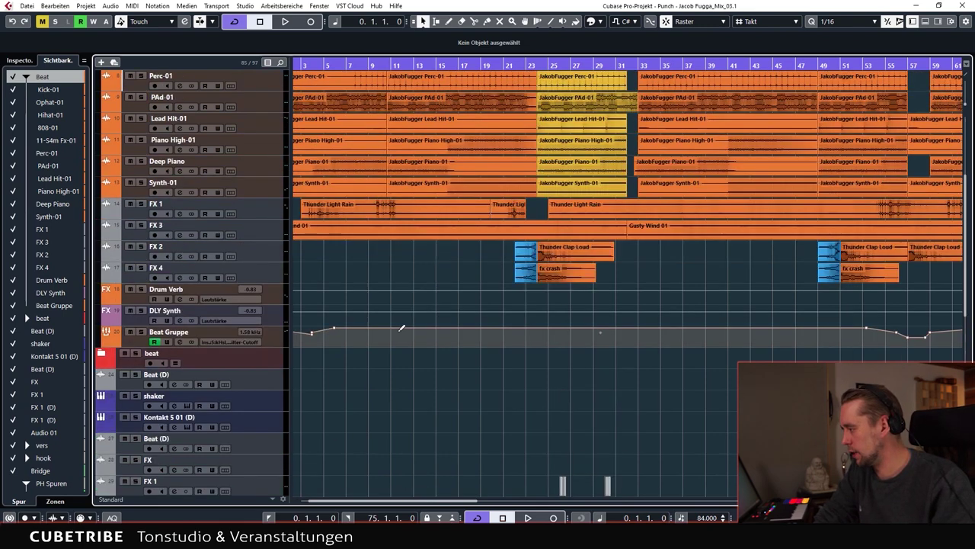
scroll(402, 327, "down", 2)
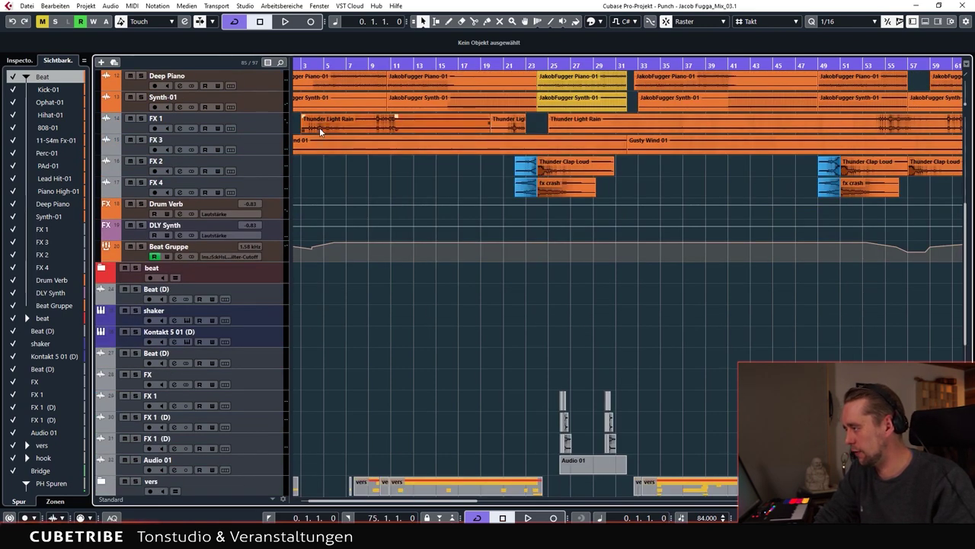
scroll(333, 346, "down", 2)
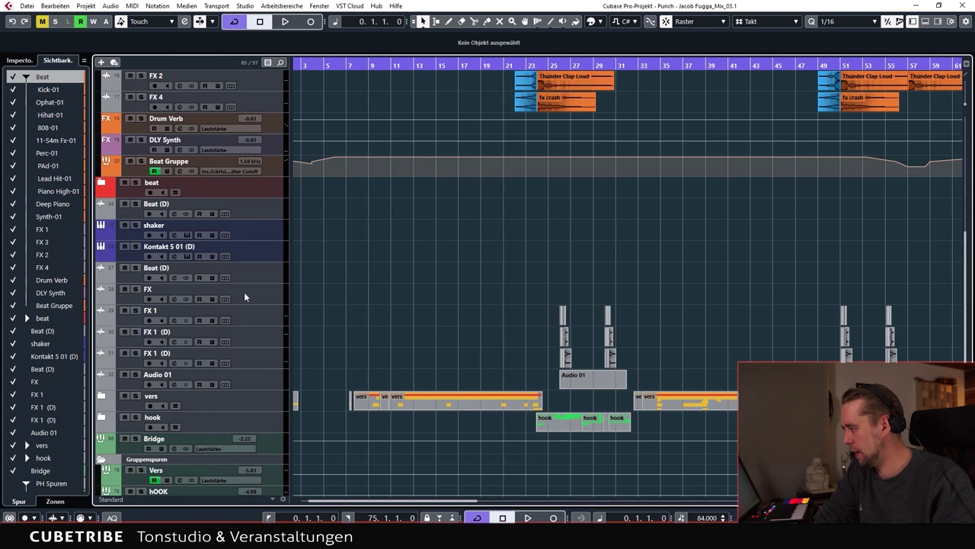
Select the FX 1 track below the FX track, and expand the vers and hook folders to show their vocal tracks.
left_click(277, 354)
left_click(277, 320)
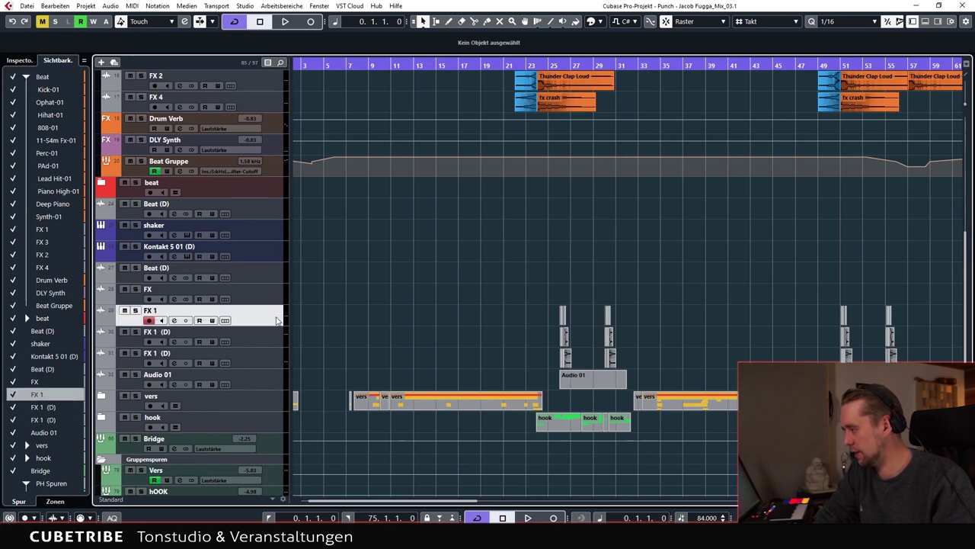
scroll(413, 340, "down", 2)
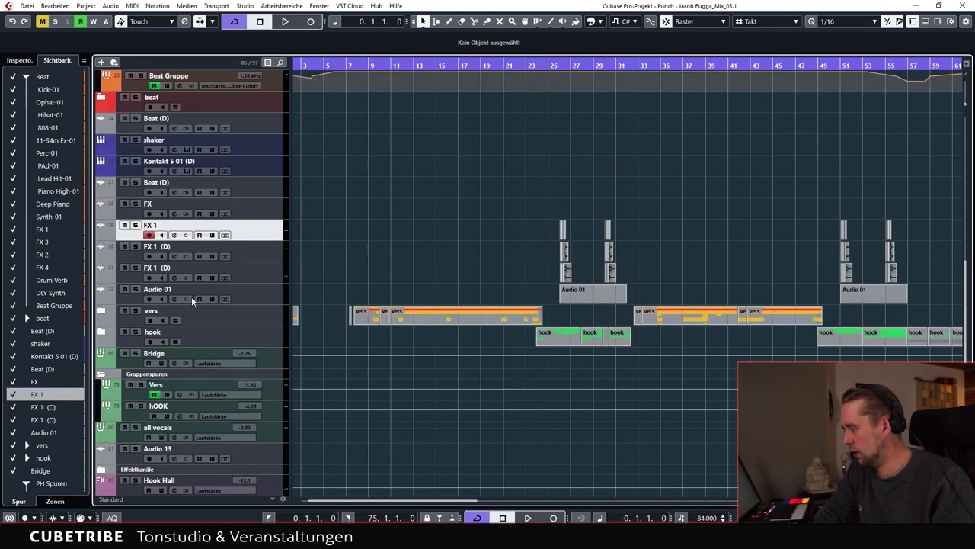
left_click(101, 311)
scroll(588, 261, "down", 2)
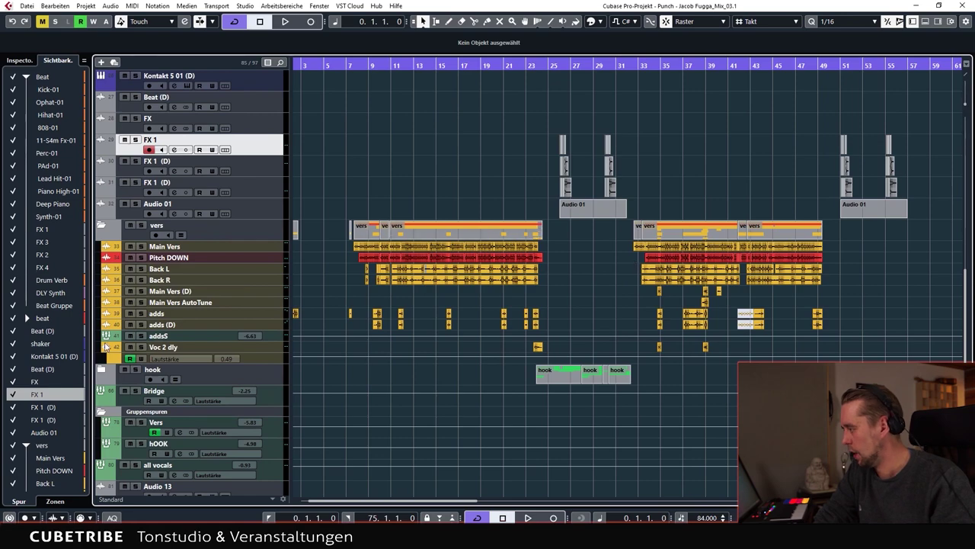
left_click(102, 371)
scroll(498, 281, "down", 6)
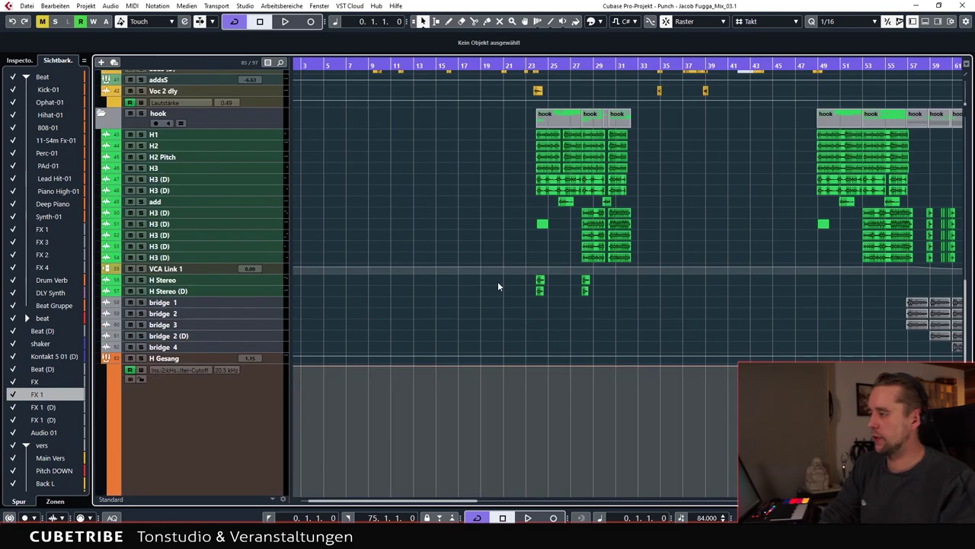
Solo the Beat folder and play the project while enlarging the MixConsole's insert racks and examining them across all channels.
scroll(494, 289, "up", 18)
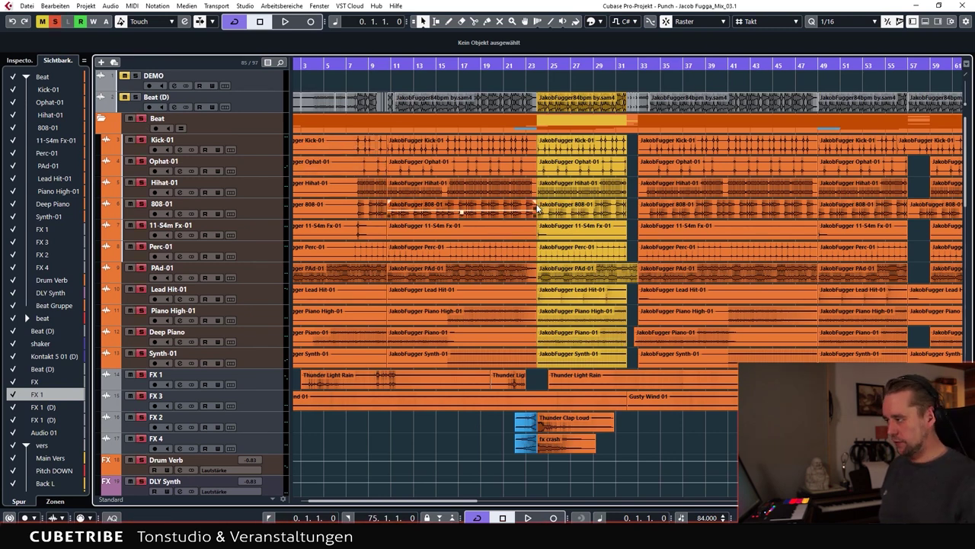
scroll(518, 204, "left", 2)
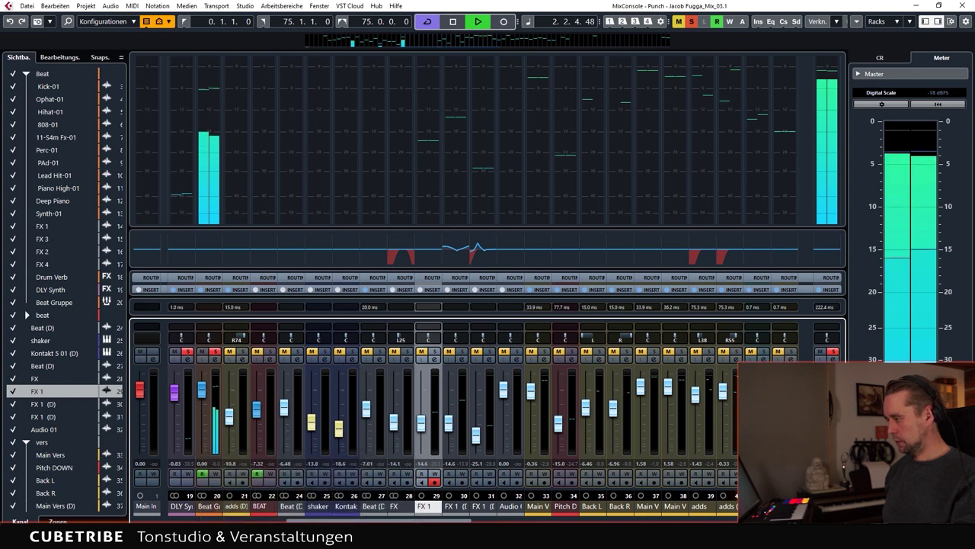
left_click_drag(471, 520, 316, 519)
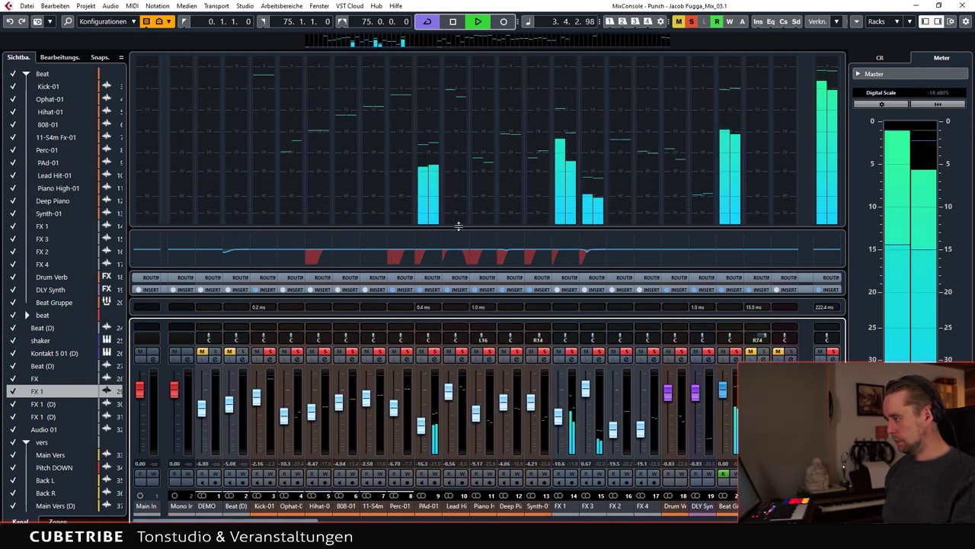
left_click_drag(457, 226, 468, 103)
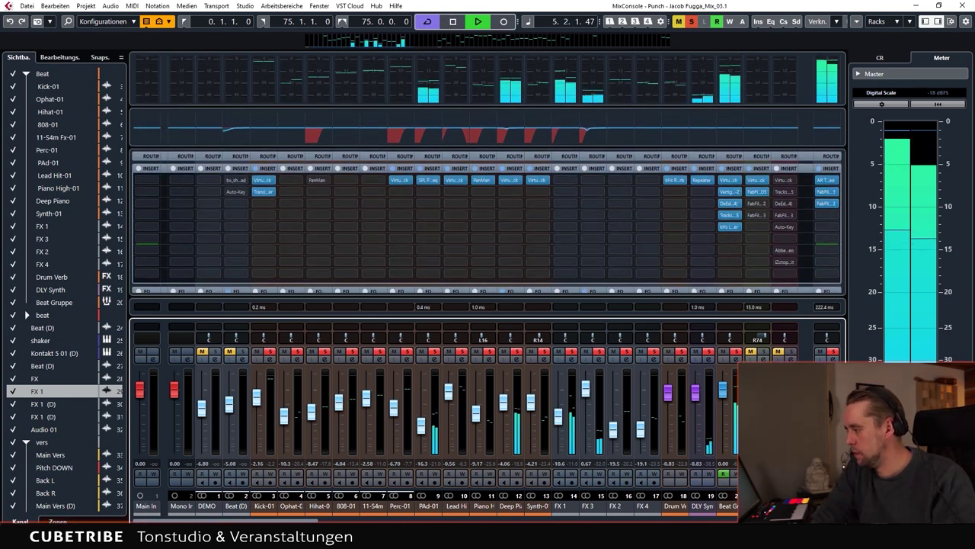
left_click_drag(278, 520, 802, 521)
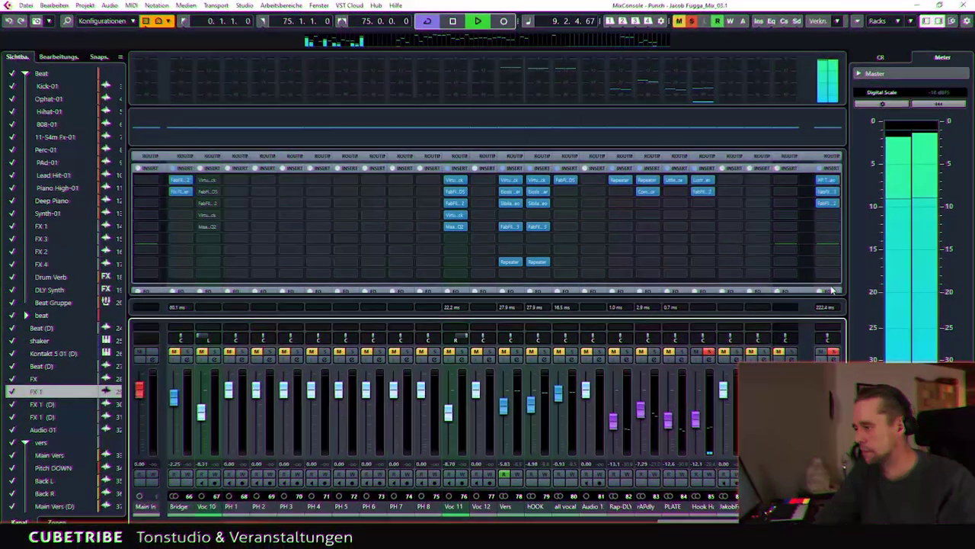
key("space")
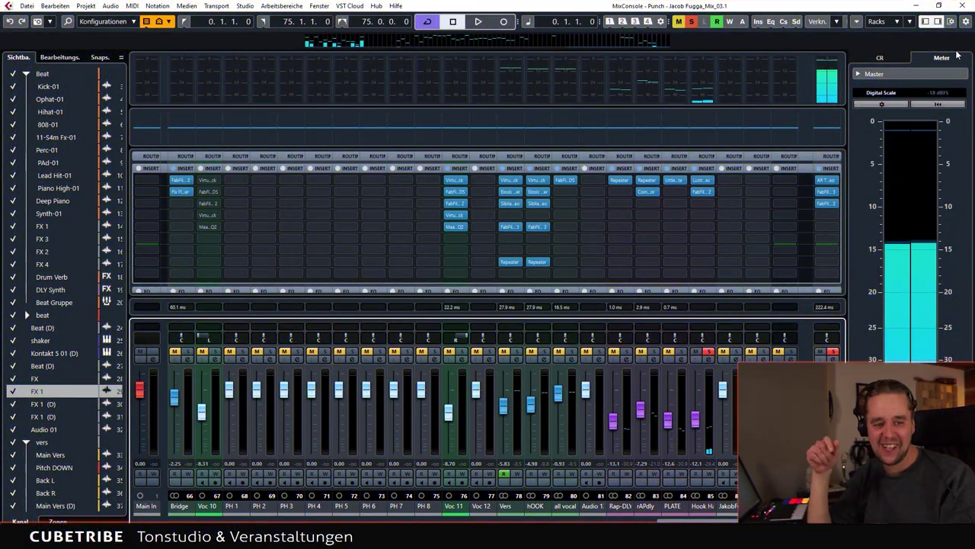
Deactivate the FabFilter Pro-L 2 limiter on the Stereo Out channel and return to the project window.
left_click(826, 203)
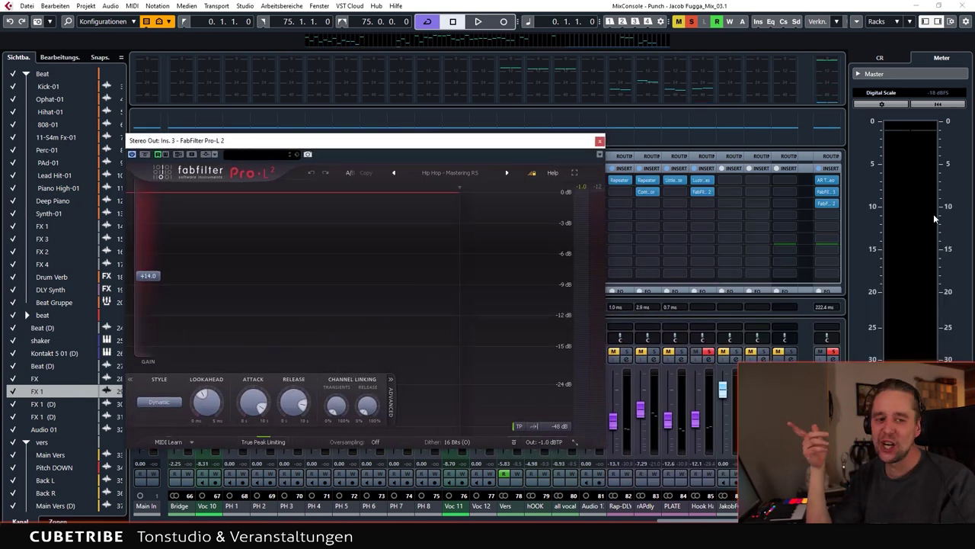
left_click(132, 155)
left_click_drag(717, 520, 33, 433)
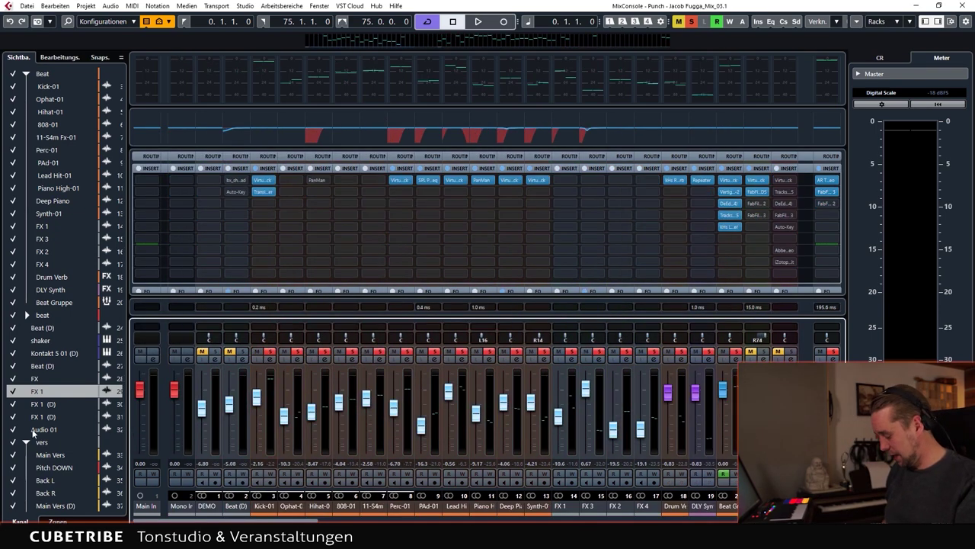
key("F3")
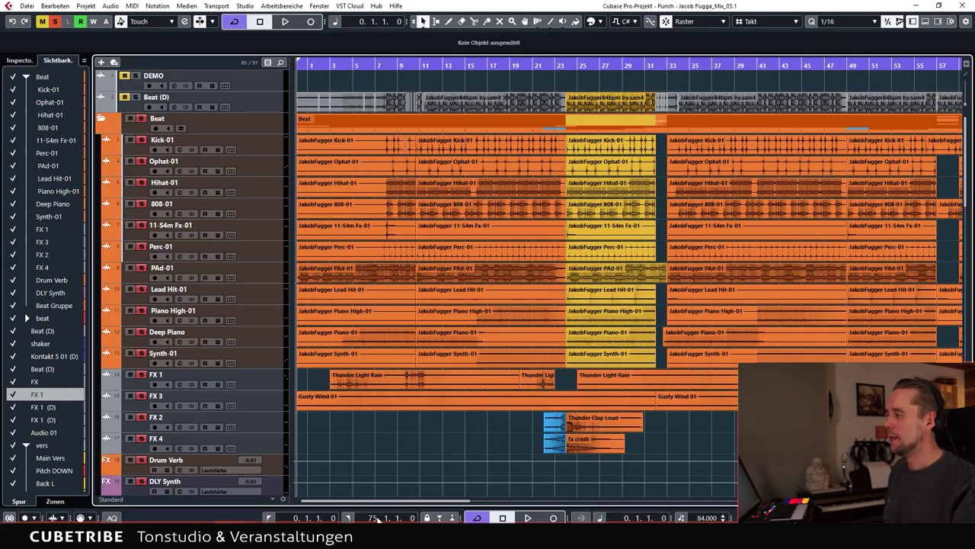
Solo only the FX 3 track, select its first Gusty Wind 01 event and play the project from the start.
scroll(466, 411, "down", 4)
scroll(495, 378, "up", 2)
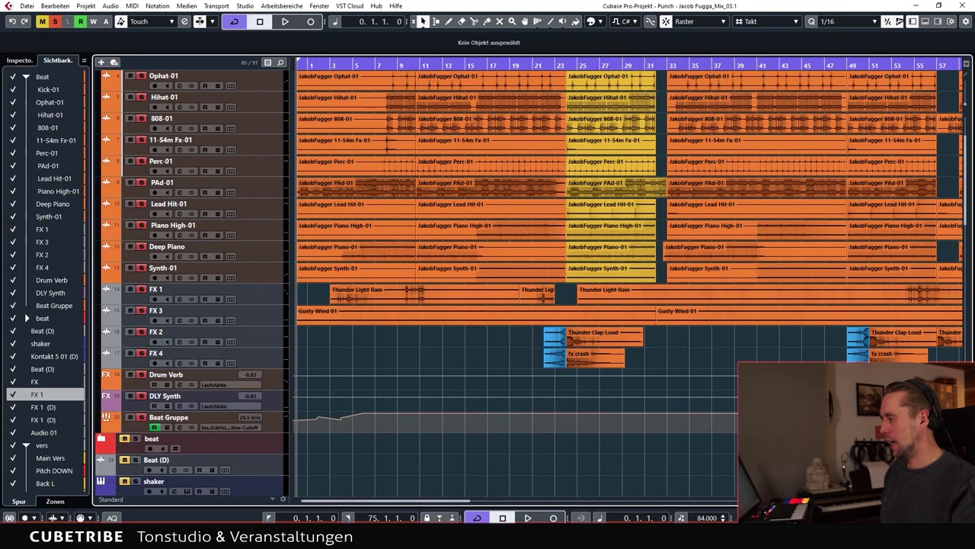
scroll(373, 356, "up", 2)
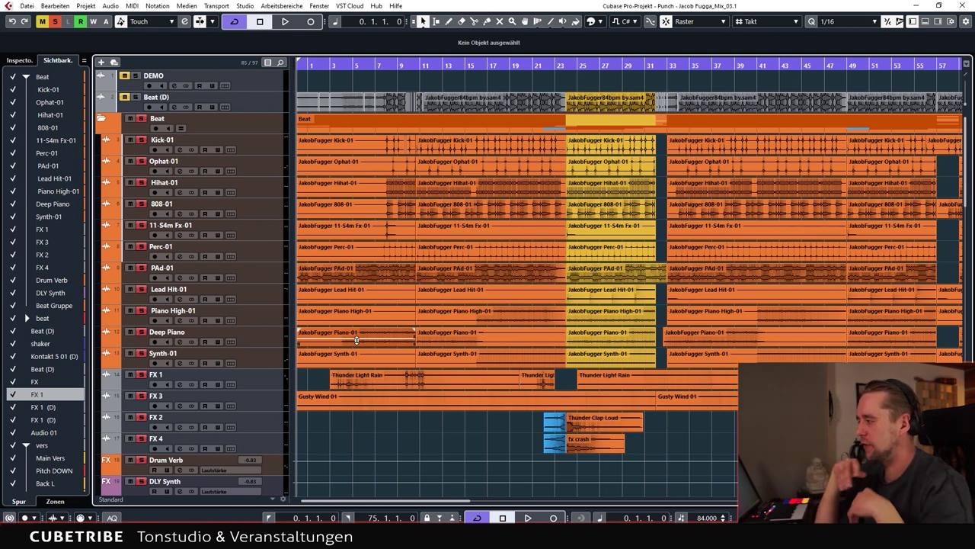
left_click(140, 396)
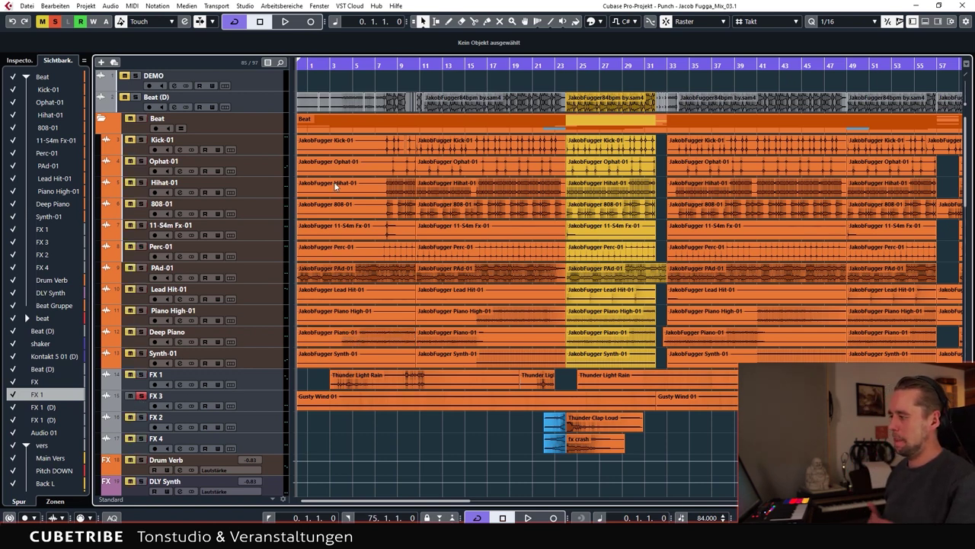
key("g")
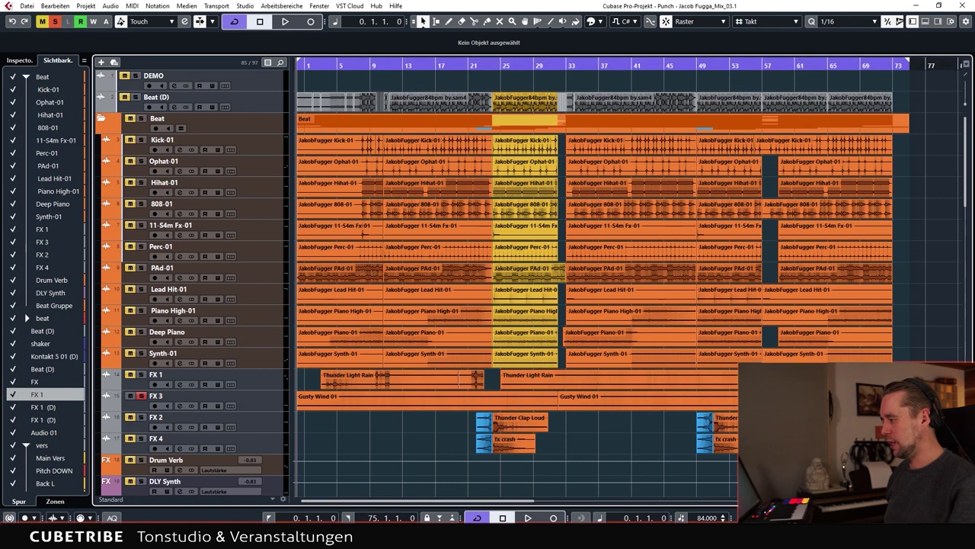
left_click(347, 402)
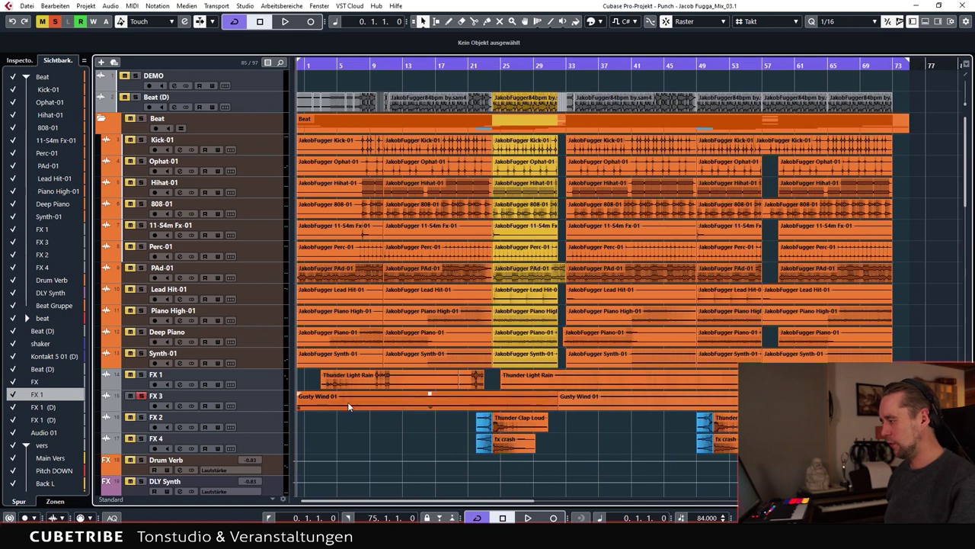
left_click(442, 435)
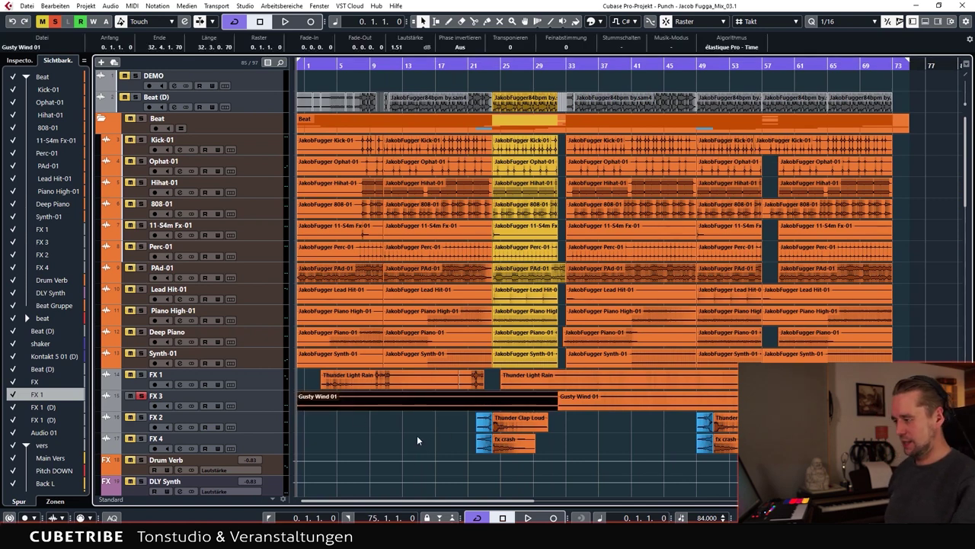
key("space")
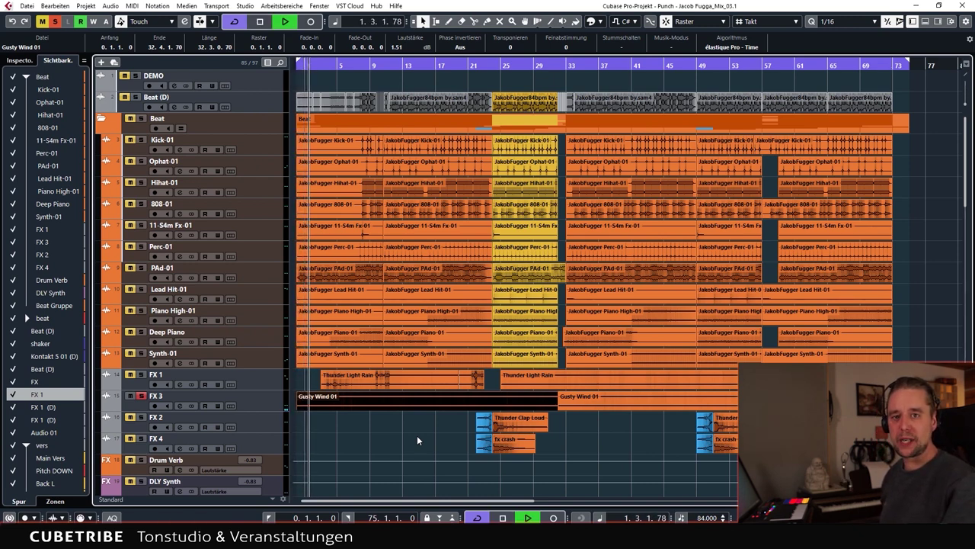
Add the FX 1 track to the solo and select its first Thunder Light Rain event during playback.
left_click(141, 375)
left_click(332, 386)
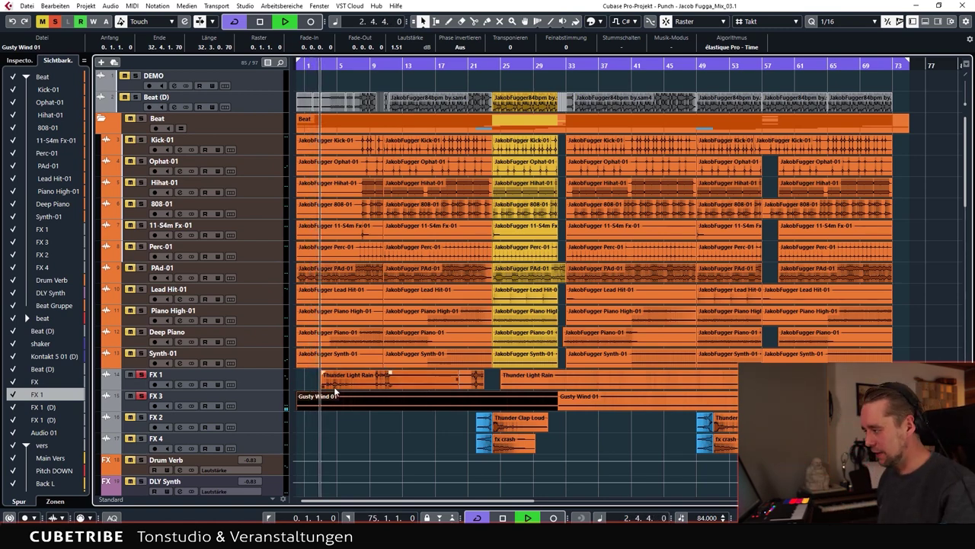
key("h")
key("h")
key("h")
key("h")
key("h")
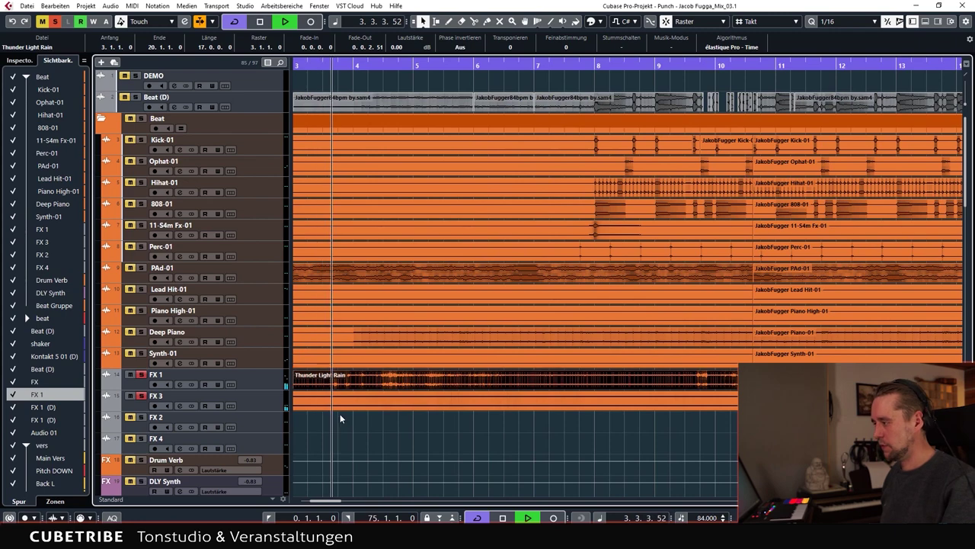
scroll(421, 398, "down", 6)
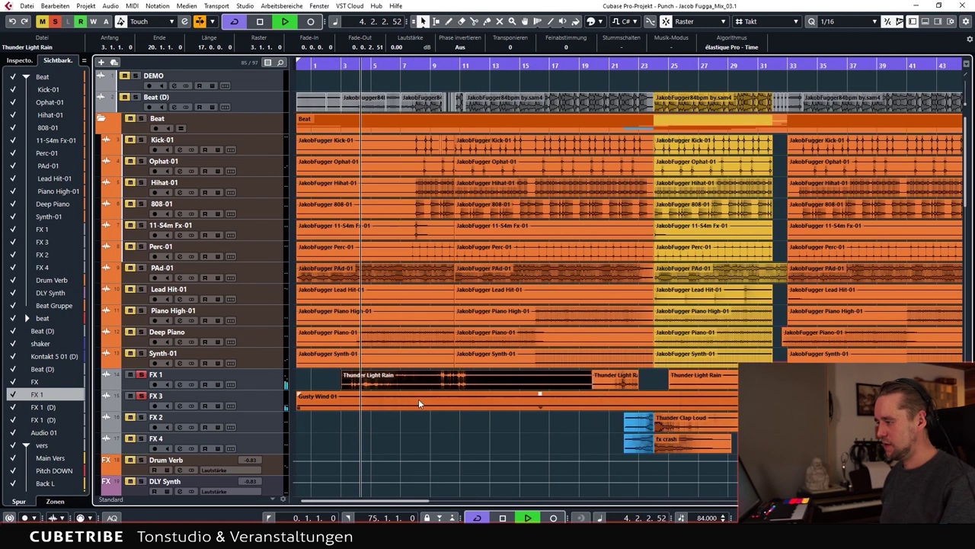
Add FX 2 and FX 4 to the solo and select their first reversed, Thunder Clap Loud and fx crash events.
left_click(141, 418)
left_click(141, 439)
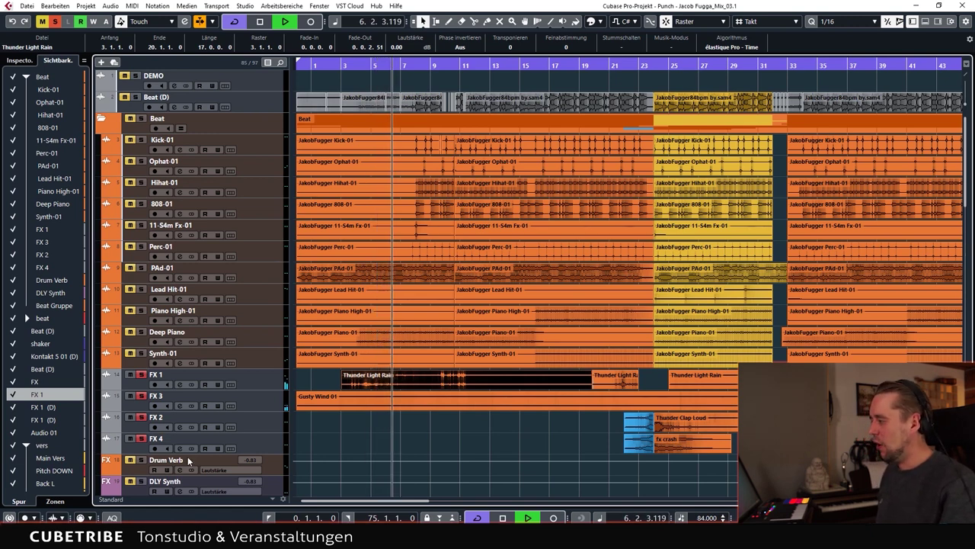
left_click_drag(596, 422, 690, 446)
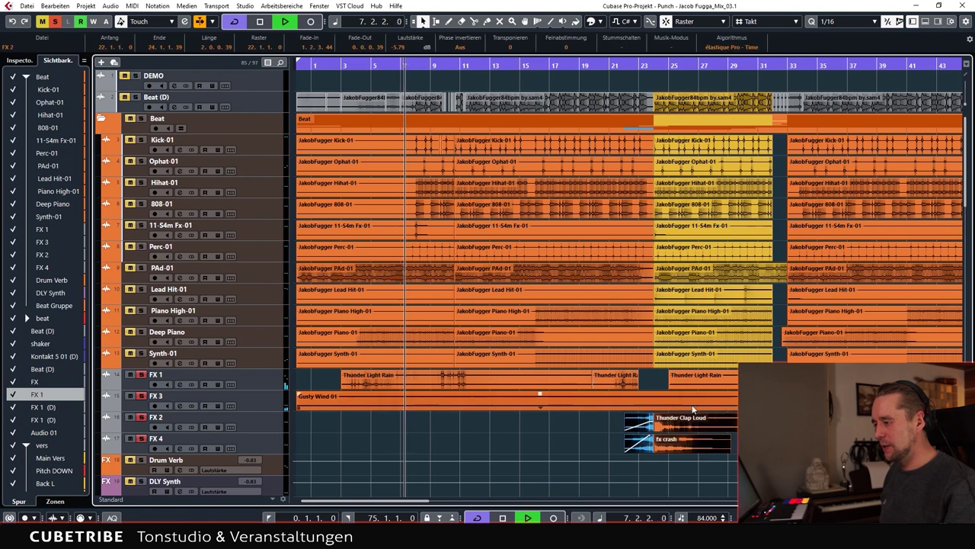
Play the soloed FX tracks from bar 21 through the transition into bar 24, then stop playback.
left_click(614, 64)
key("h")
key("h")
key("h")
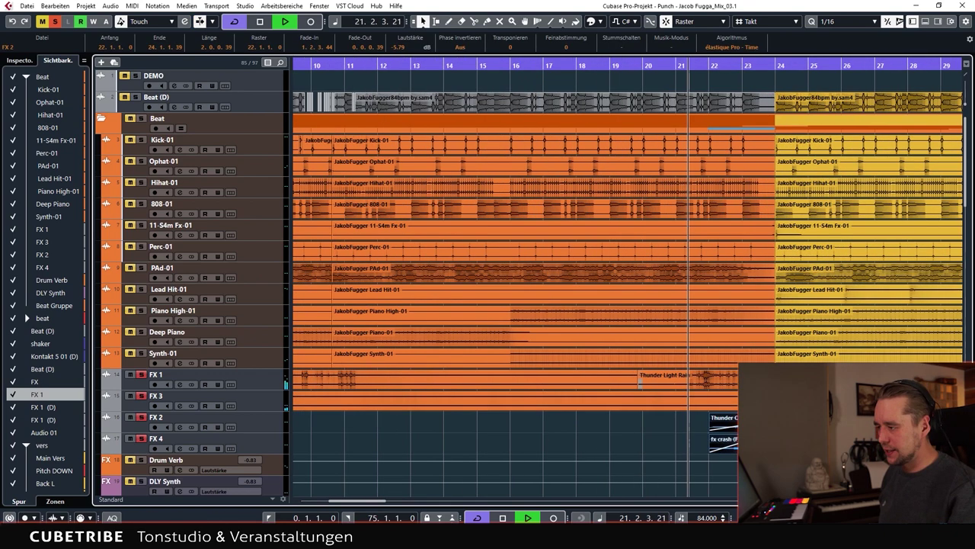
scroll(635, 450, "right", 3)
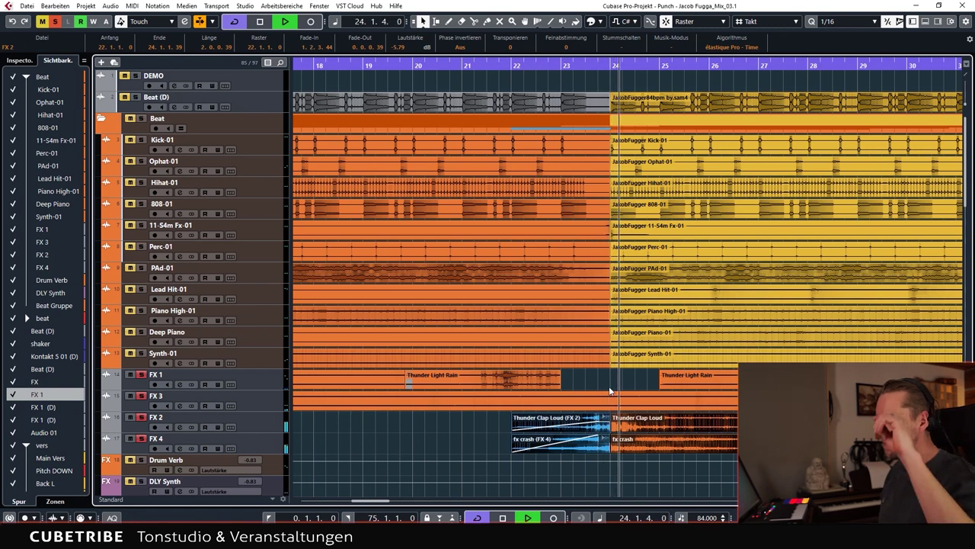
key("space")
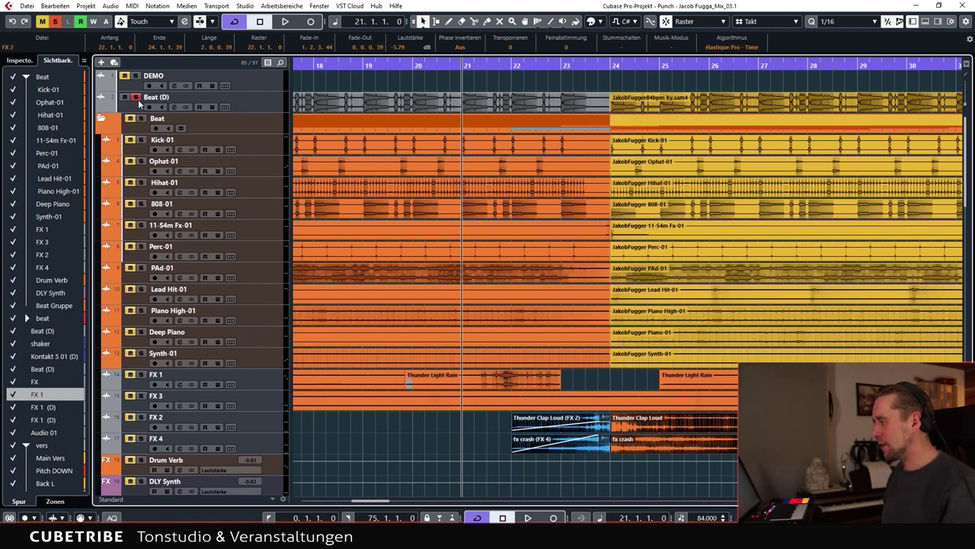
Audition the full beat and FX tracks together from bar 21 through the transition into bar 24.
key("space")
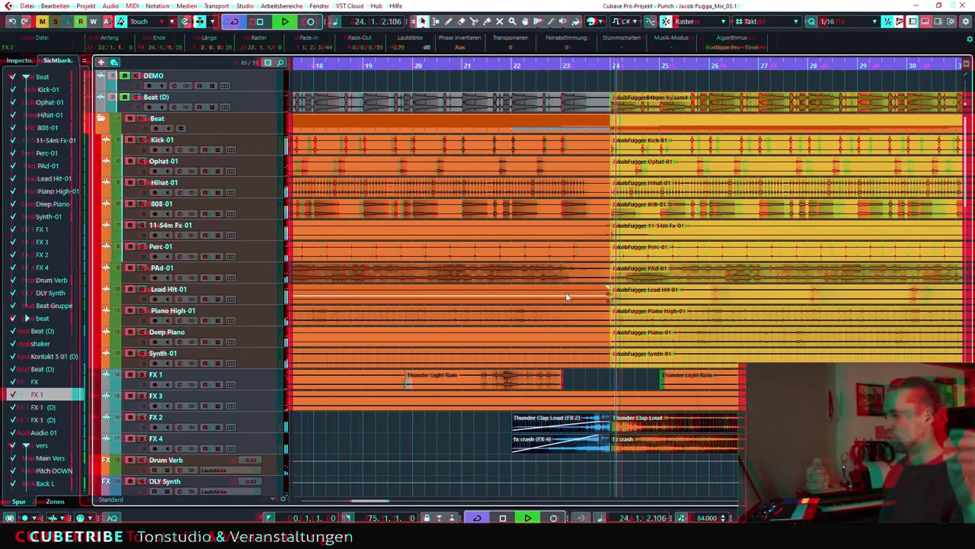
key("space")
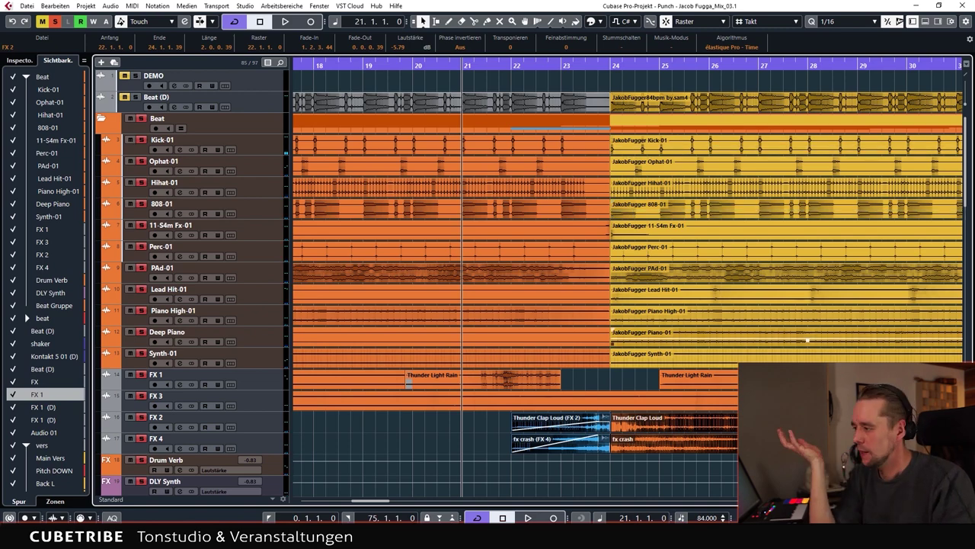
scroll(609, 183, "down", 2)
scroll(512, 213, "up", 2)
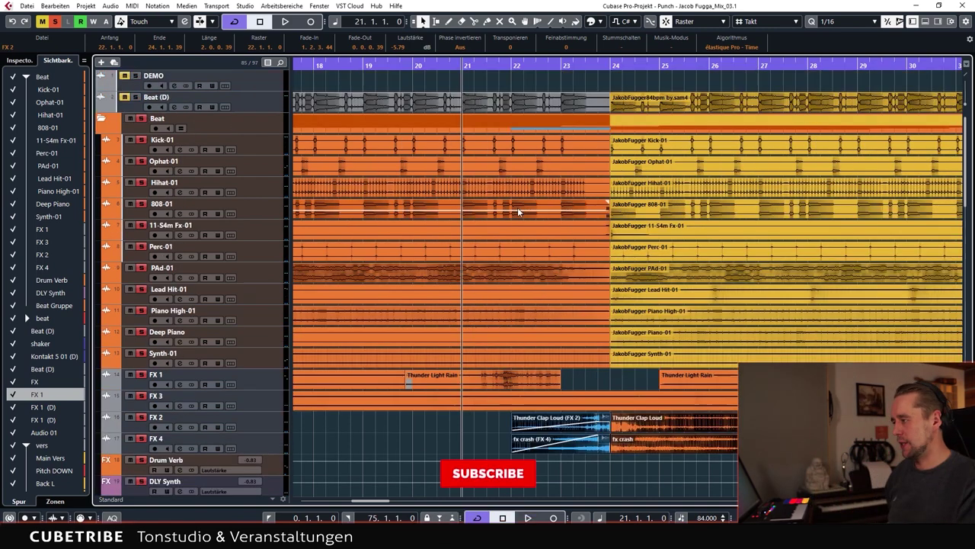
Solo only the PAd-01 track and play it from the start of the project.
scroll(517, 207, "down", 3, "ctrl")
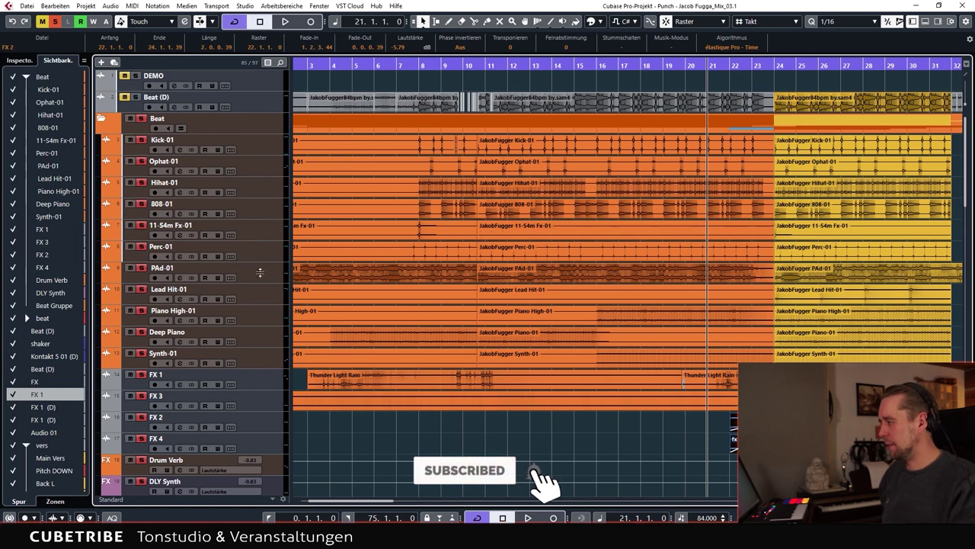
left_click(141, 271)
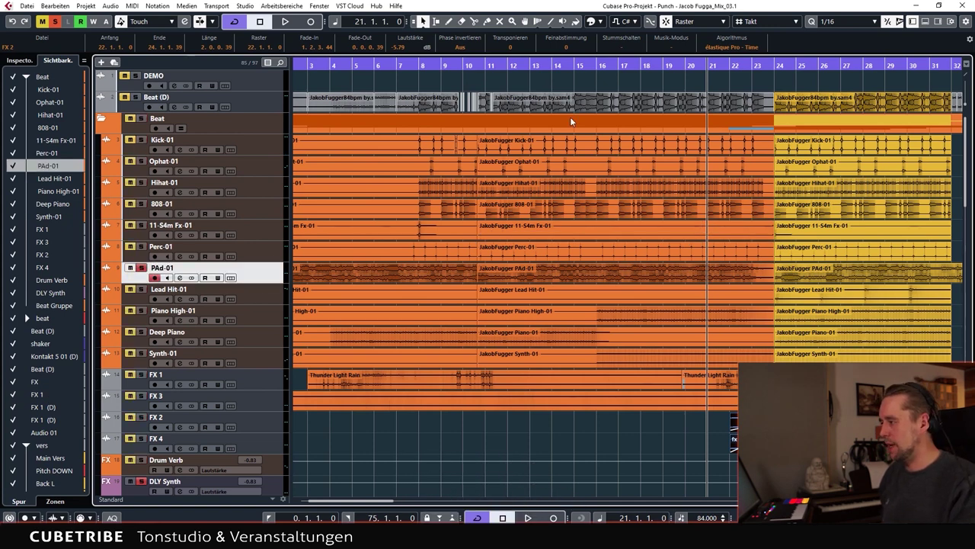
key("Home")
key("space")
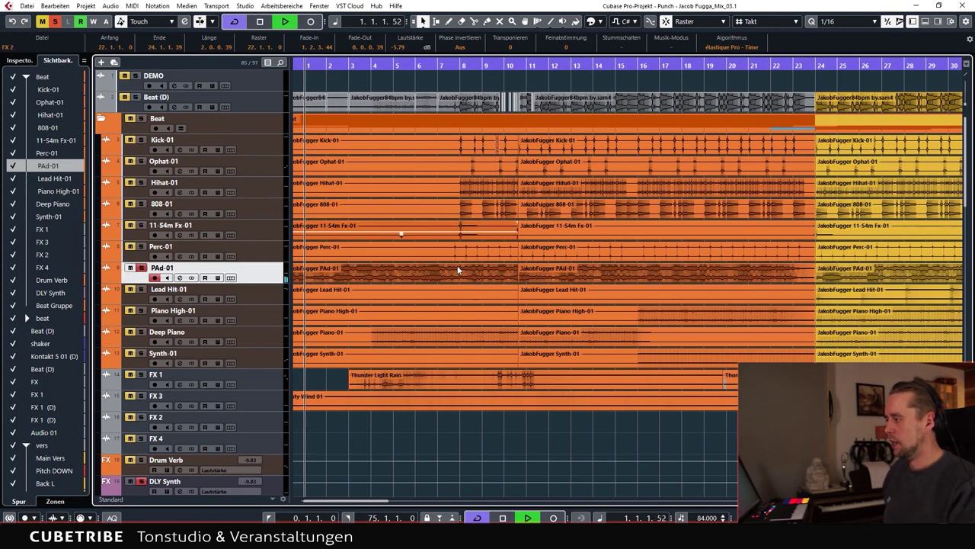
Open the channel settings of PAd-01, move their window clear of the track list and stop playback.
left_click(180, 278)
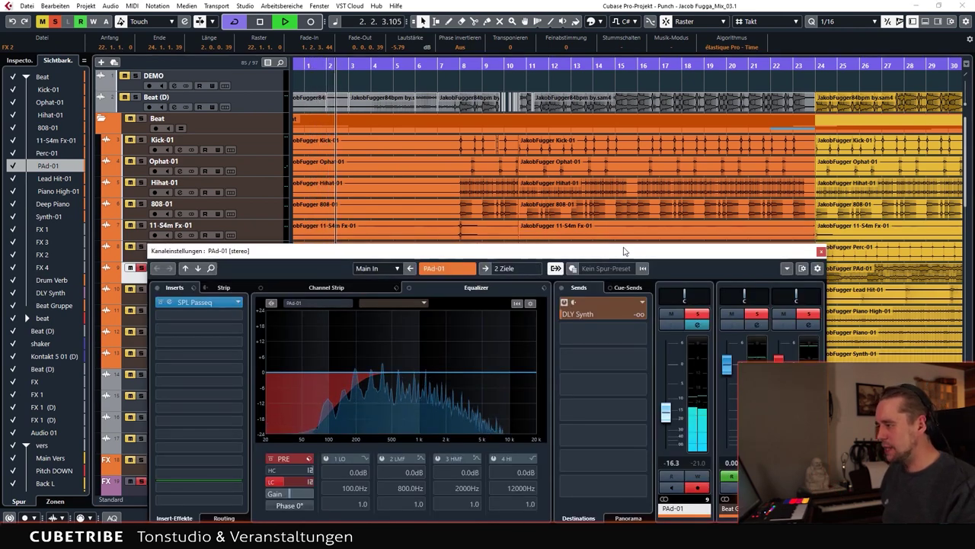
left_click_drag(598, 258, 730, 100)
key("space")
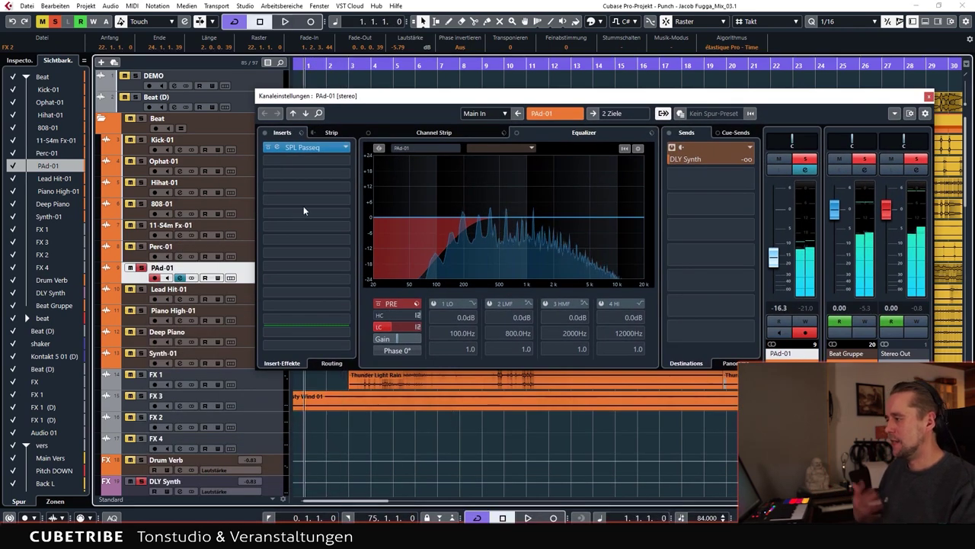
Open the SPL Passeq insert on PAd-01, audition the track with and without it, and close the plug-in.
left_click(278, 149)
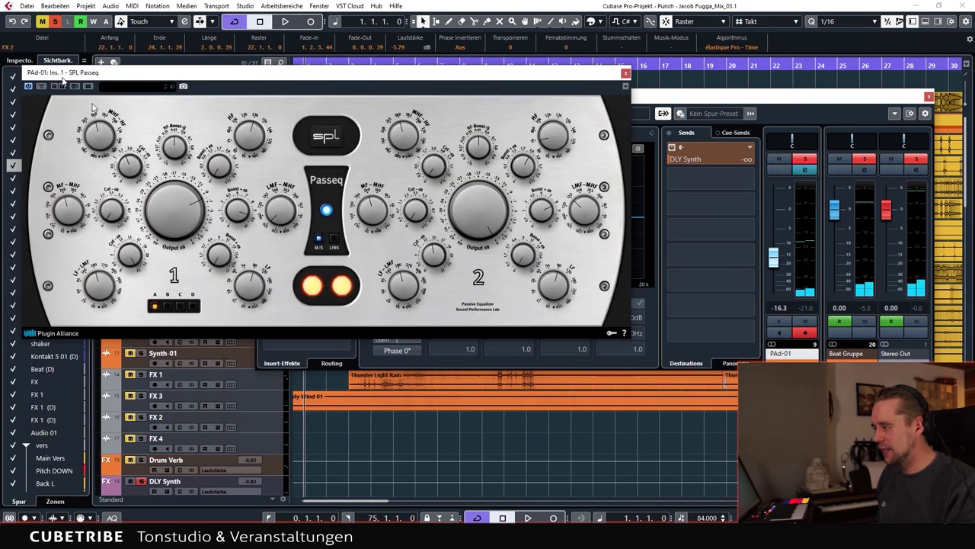
left_click_drag(63, 74, 237, 65)
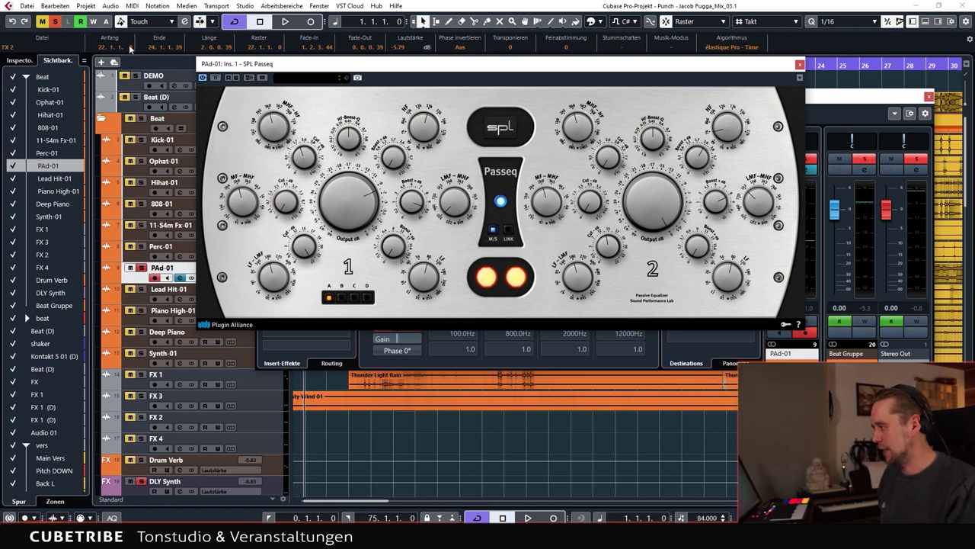
key("space")
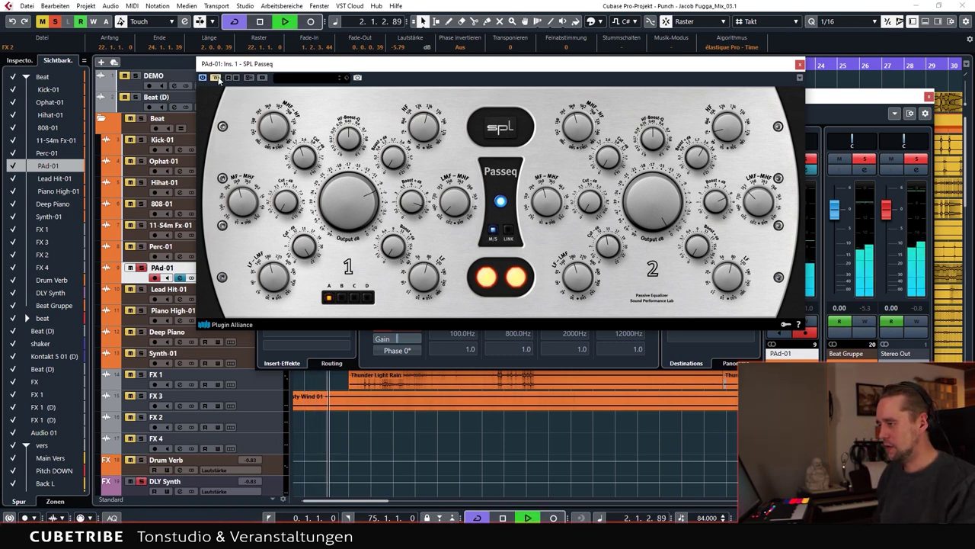
key("space")
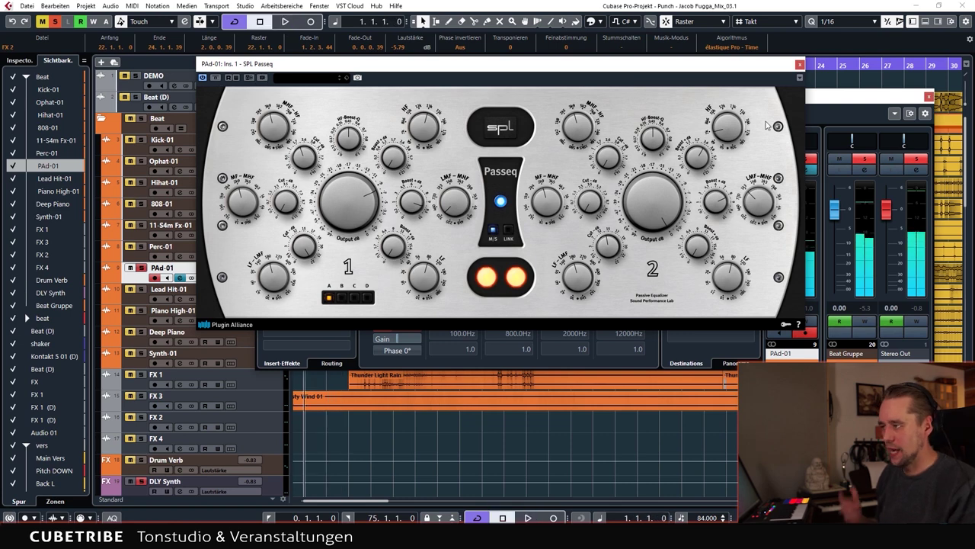
left_click(799, 65)
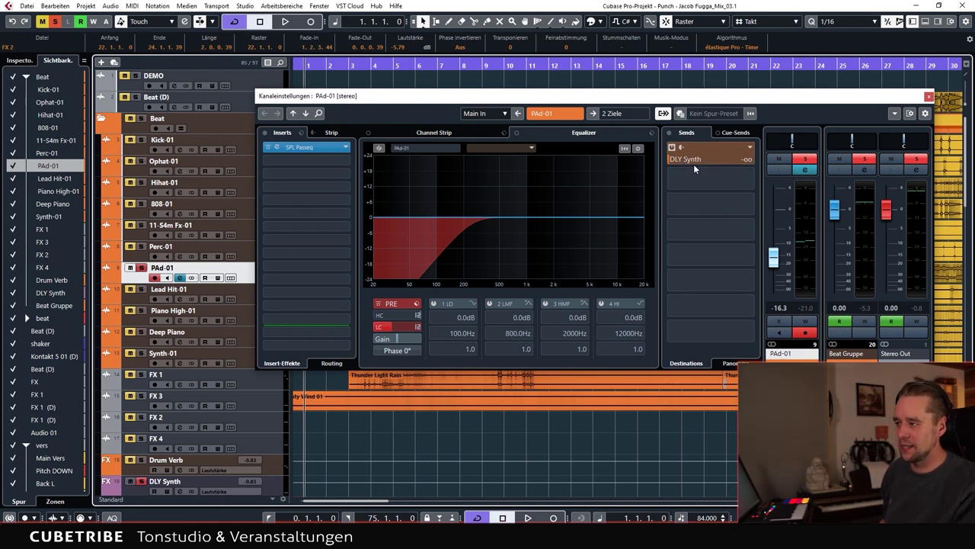
Audition PAd-01 with its DLY Synth send raised to 6.02 and again with the send turned fully down.
key("space")
left_click_drag(677, 159, 809, 171)
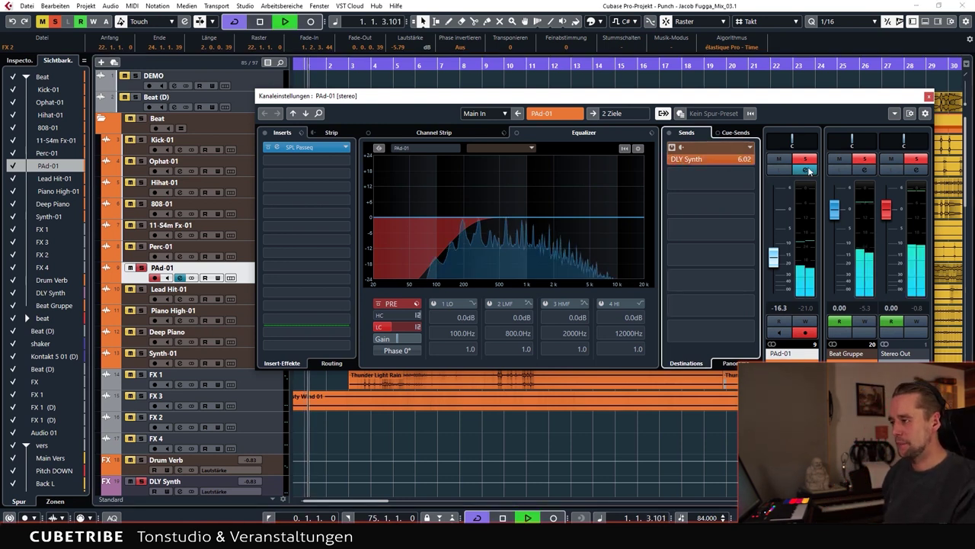
key("space")
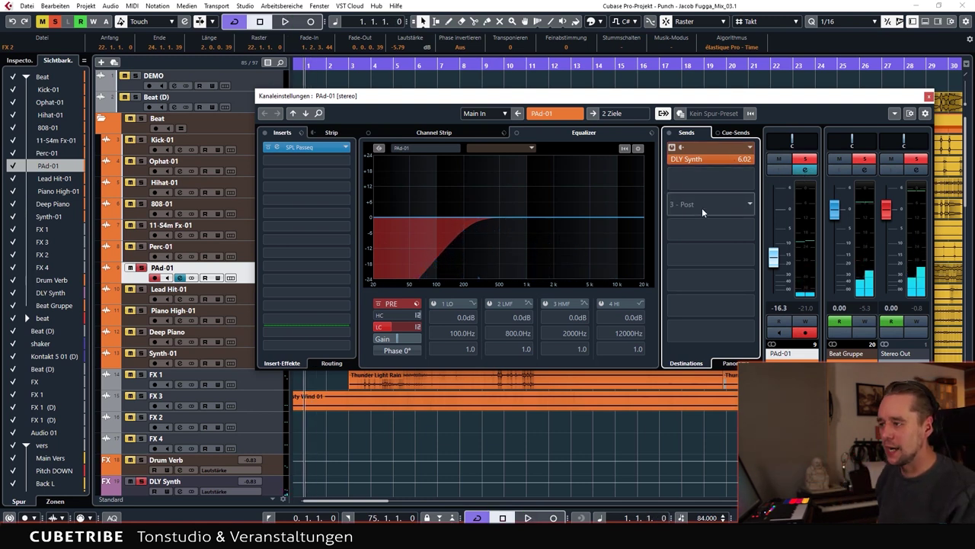
key("space")
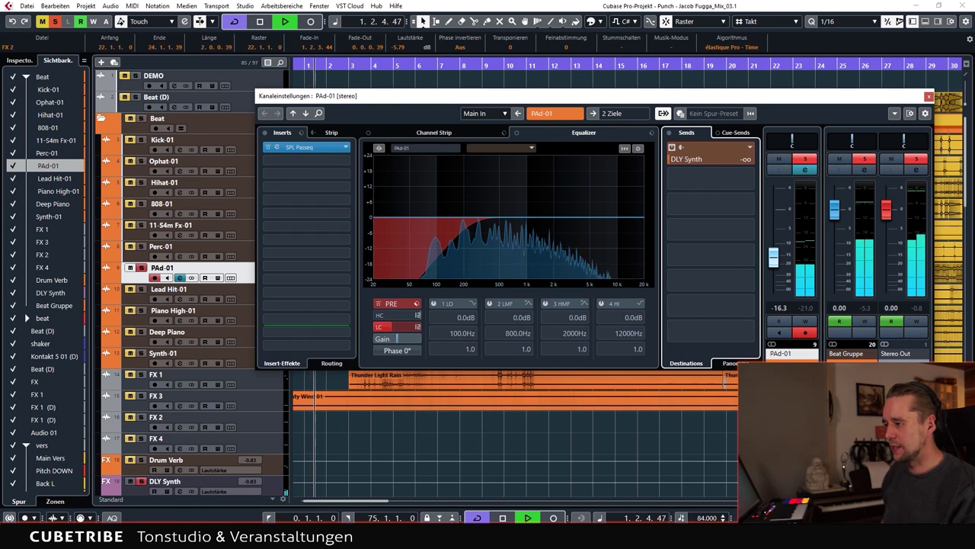
key("space")
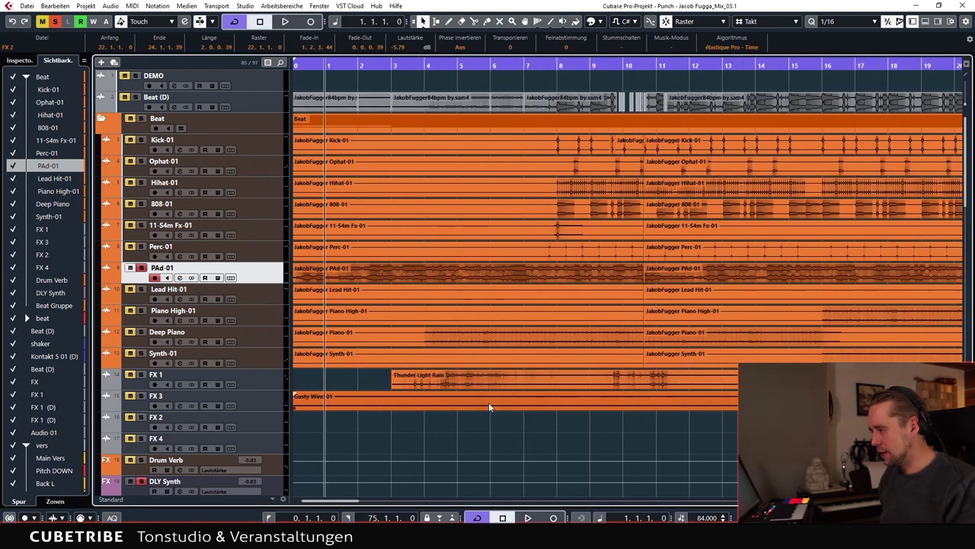
Solo only the Deep Piano track, play it from bar 4 and check its channel settings.
left_click(470, 380)
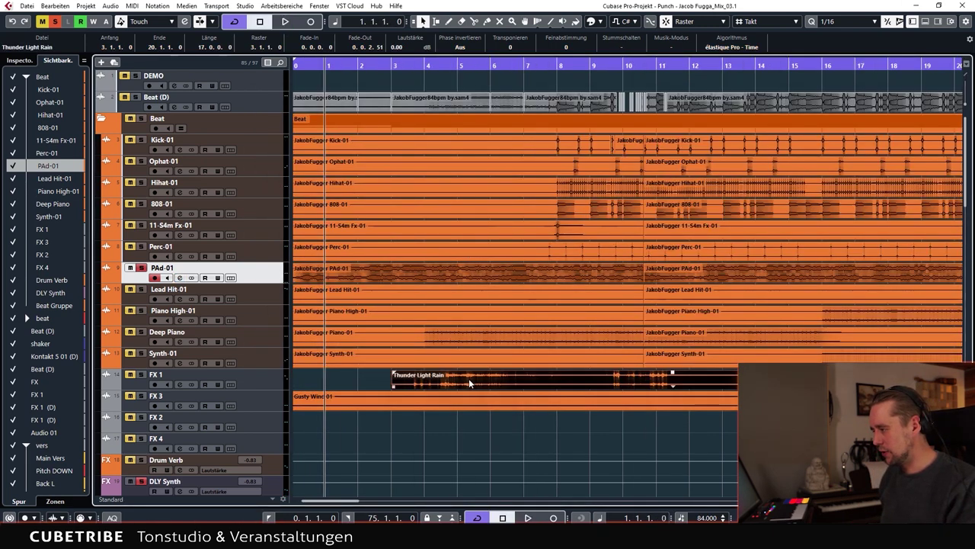
left_click(202, 338)
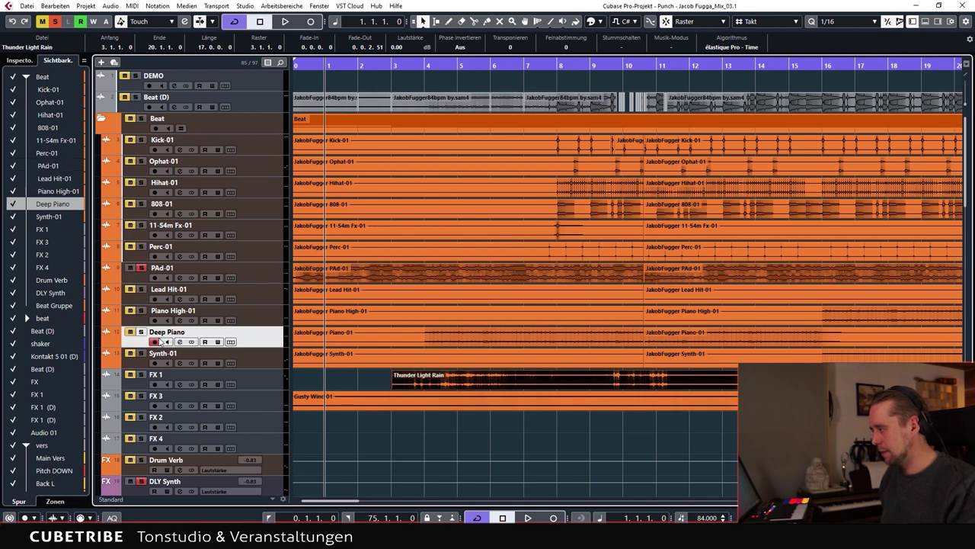
left_click(430, 69)
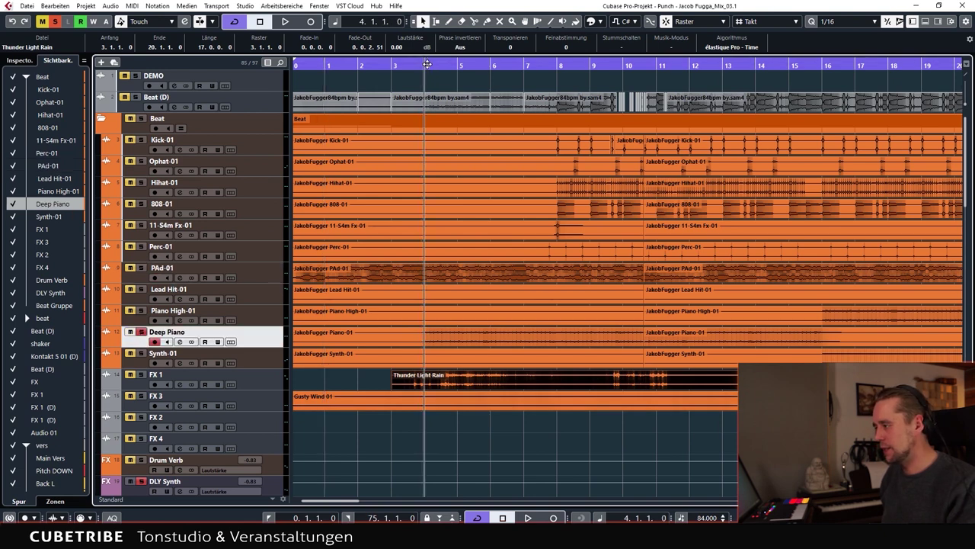
key("space")
left_click(180, 342)
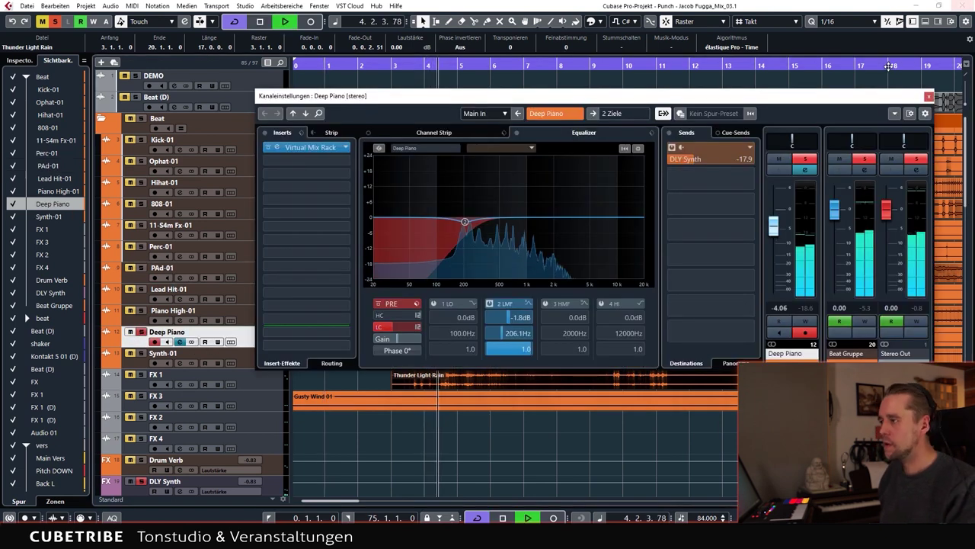
key("space")
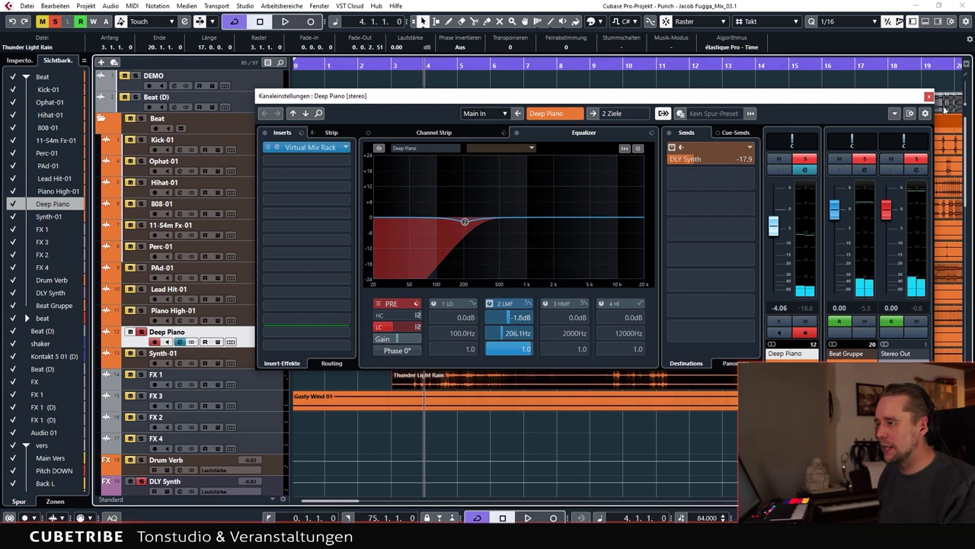
key("Escape")
Switch off cycle playback and place the project cursor at bar 8.
key("h")
key("h")
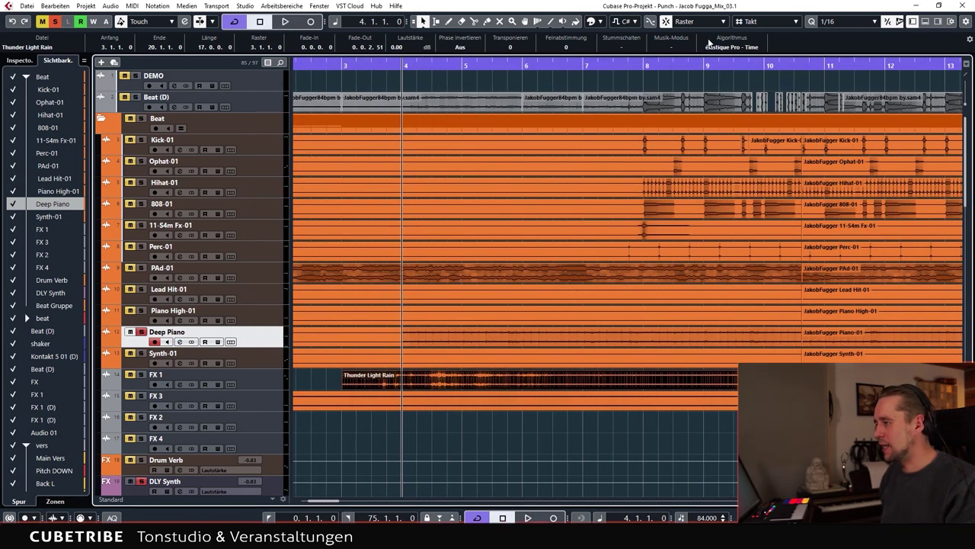
left_click(636, 62)
left_click(640, 63)
left_click(637, 62)
left_click(626, 76)
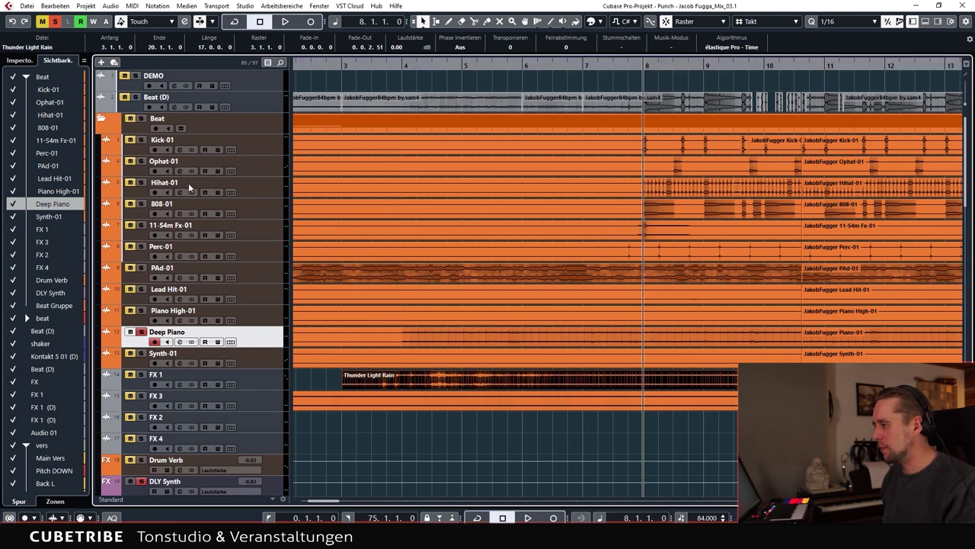
Add Kick-01, Ophat-01, Hihat-01 and 808-01 to the Deep Piano solo and play from bar 8 past bar 11.
key("space")
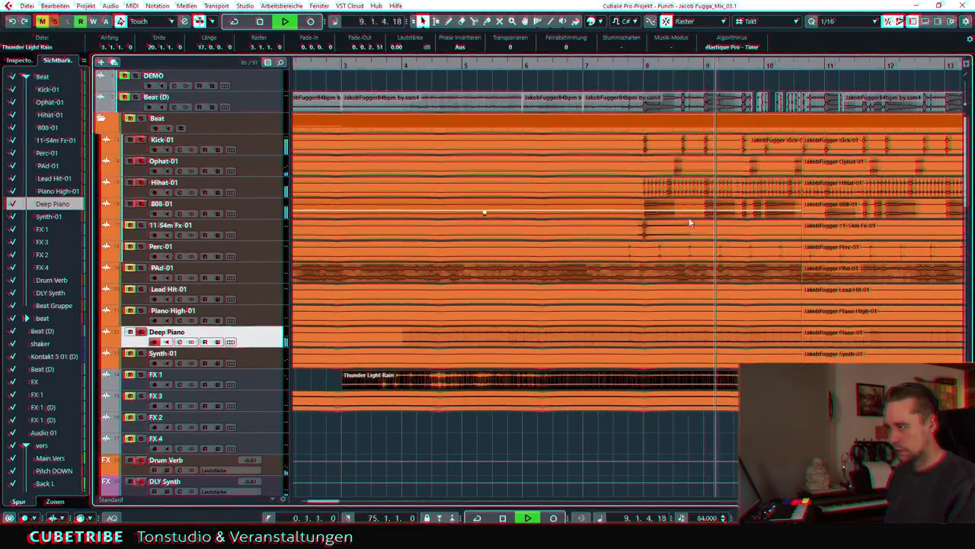
scroll(784, 218, "up", 2)
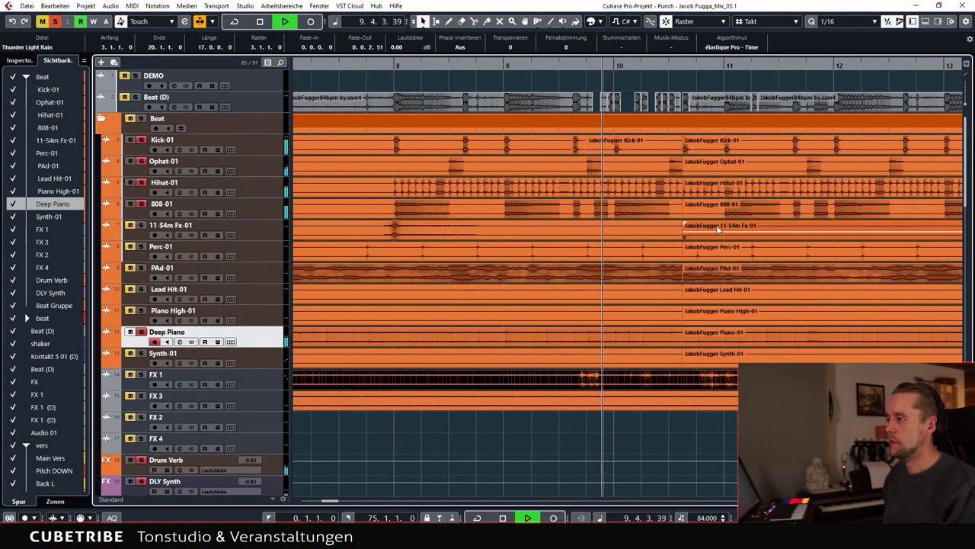
scroll(699, 226, "down", 5)
scroll(539, 196, "up", 5)
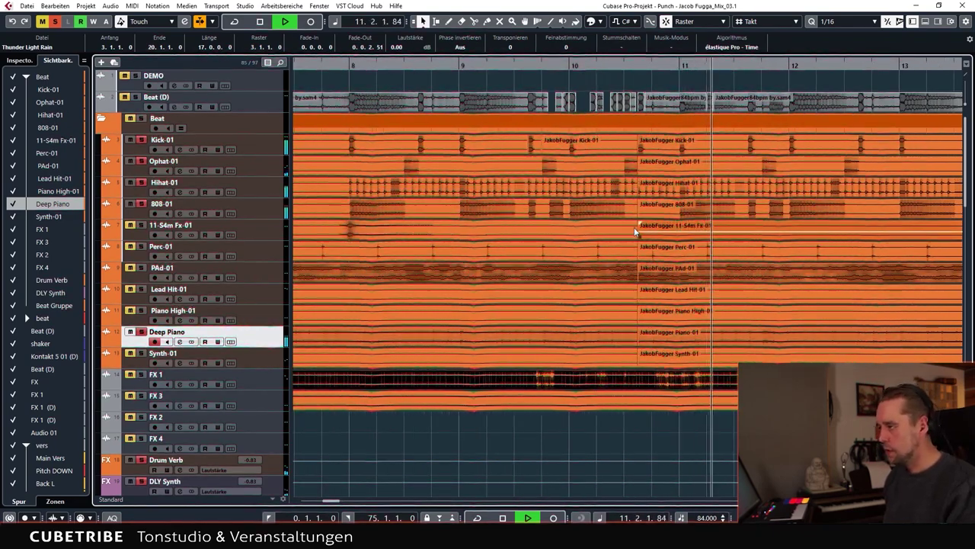
scroll(634, 231, "down", 3)
scroll(694, 237, "right", 3)
key("space")
Select the short Kick-01 event before bar 10 and examine the beat's arrangement from there to the bar 24 transition.
scroll(939, 254, "down", 5)
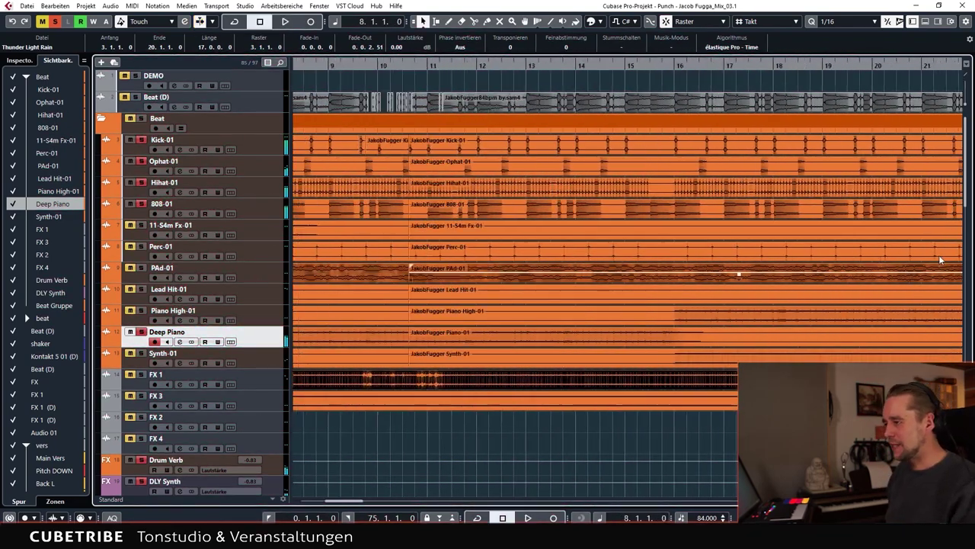
scroll(553, 293, "up", 3)
scroll(578, 172, "up", 4)
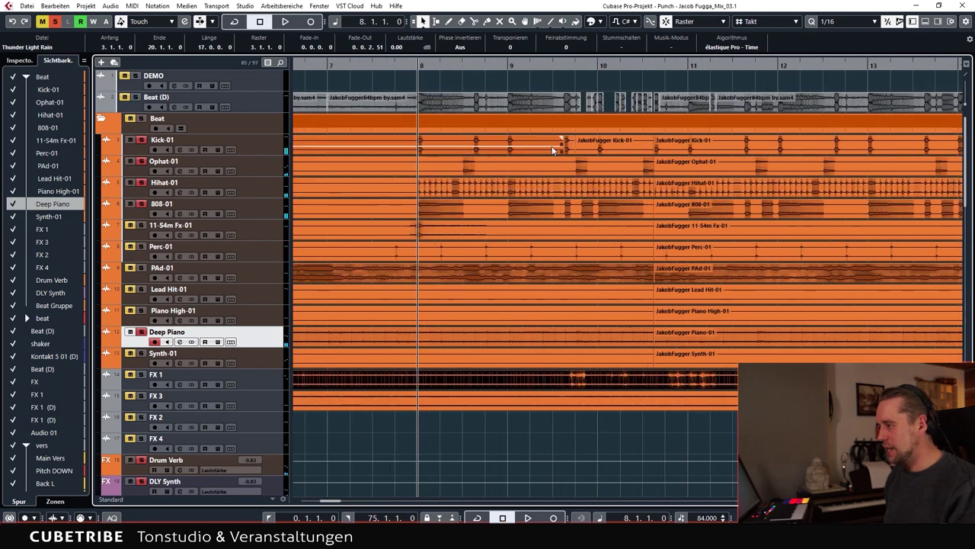
left_click(577, 144)
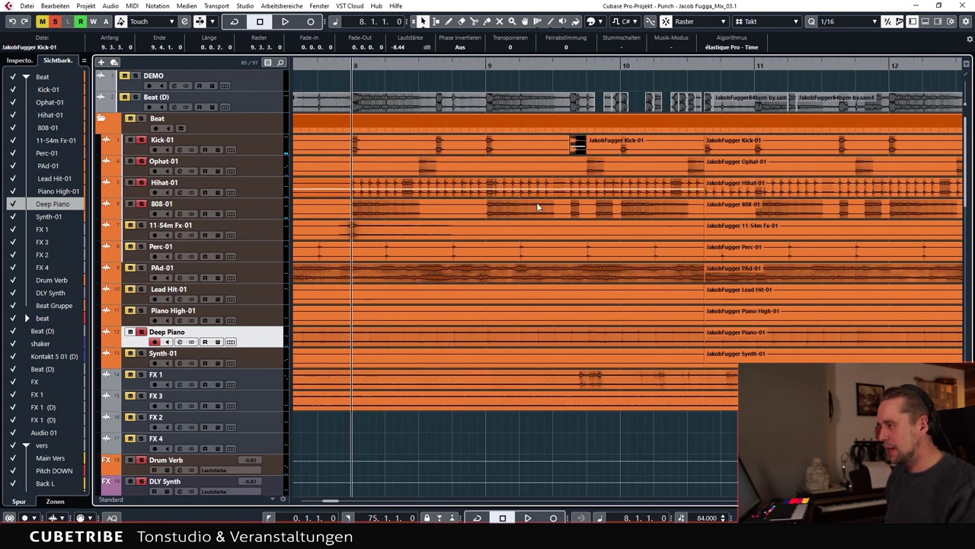
scroll(536, 202, "up", 3)
scroll(870, 148, "right", 3)
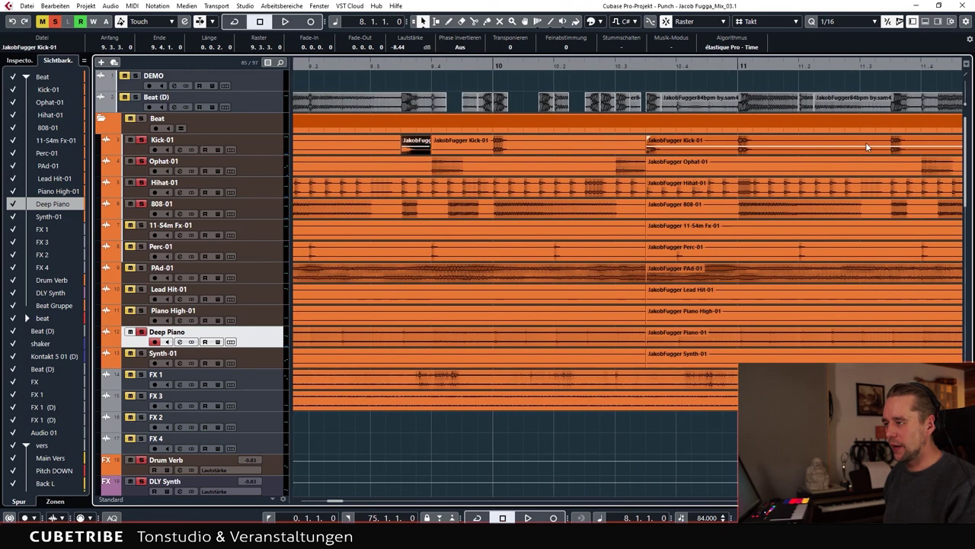
scroll(654, 229, "down", 4)
scroll(655, 237, "right", 6)
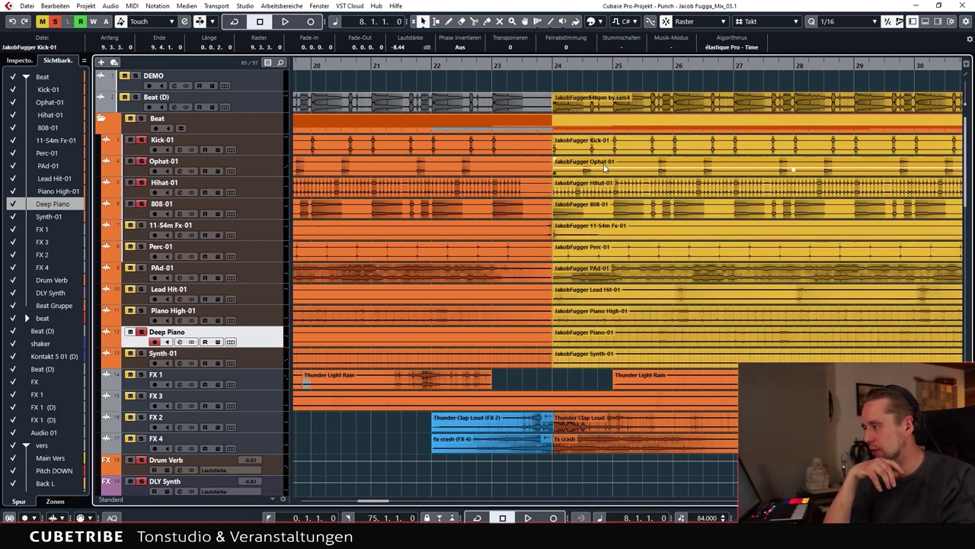
Place the project cursor at bar 24, select the Kick-01 track and show the beat channels in the MixConsole.
left_click(556, 66)
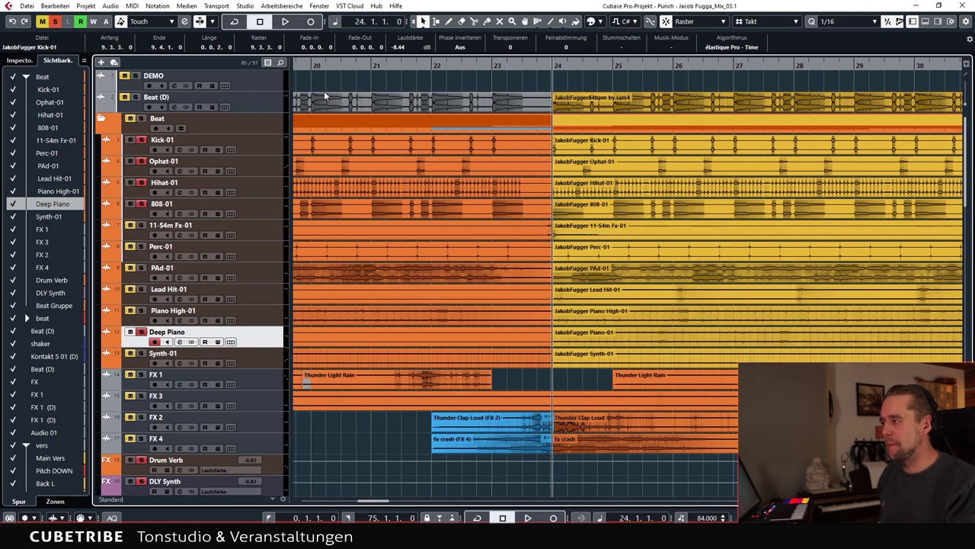
left_click(267, 149)
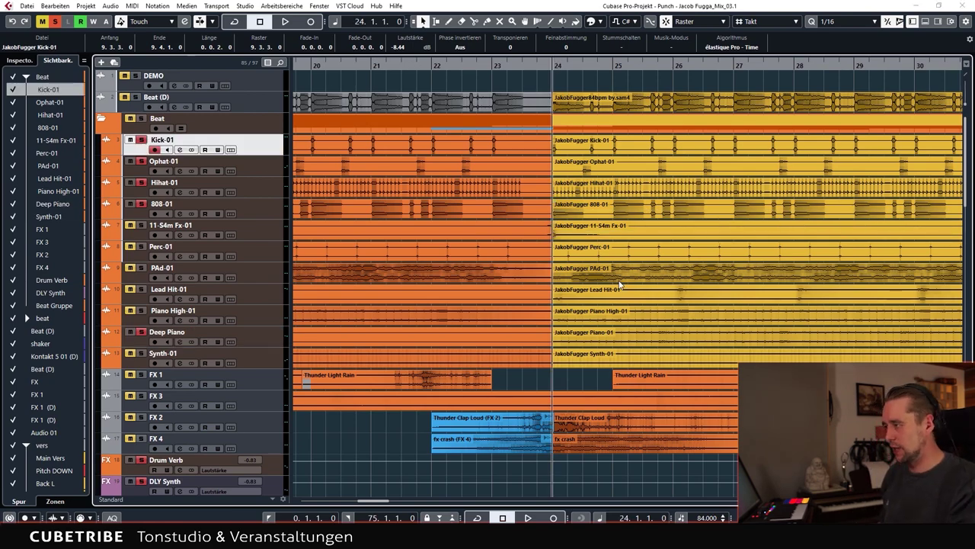
key("F3")
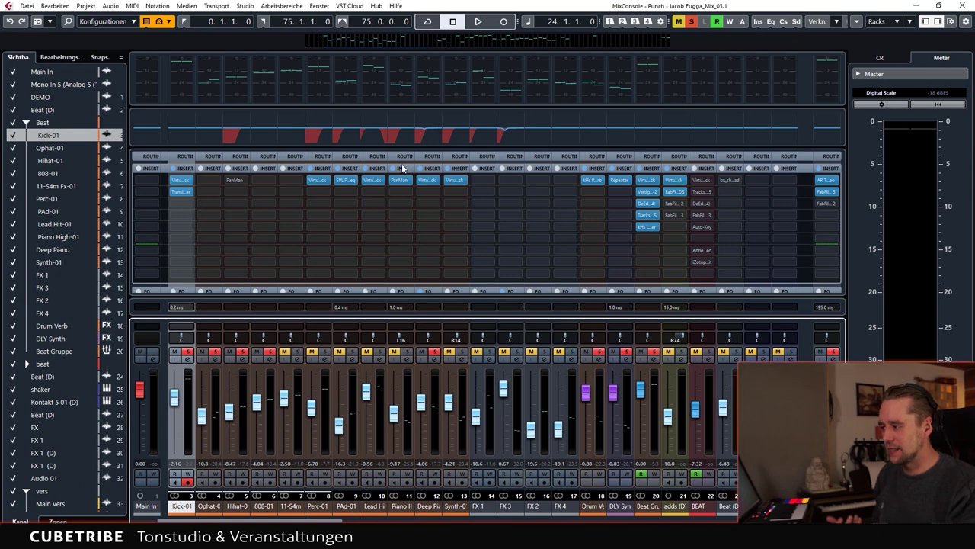
left_click_drag(314, 520, 199, 474)
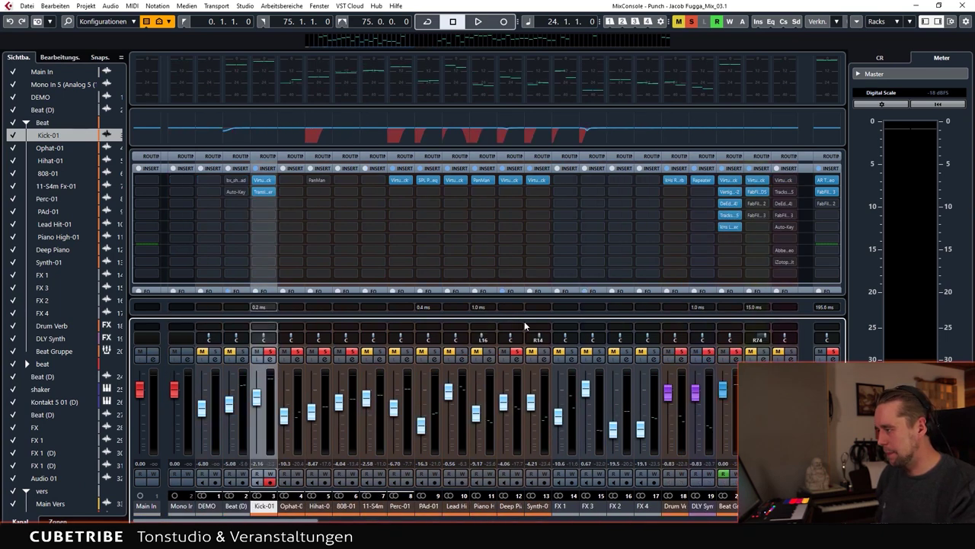
Solo only the Piano High-01 channel and play it from bar 24.
left_click(489, 392)
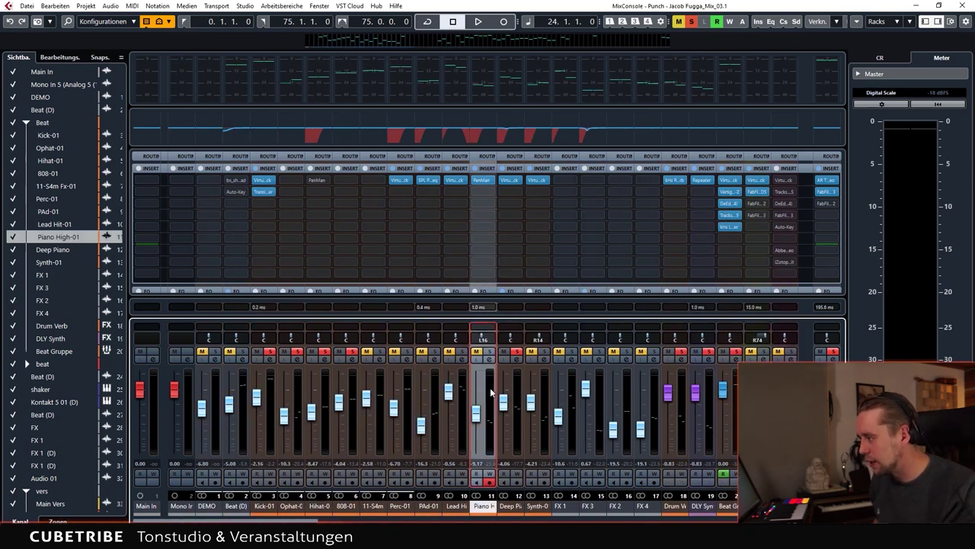
left_click(490, 352)
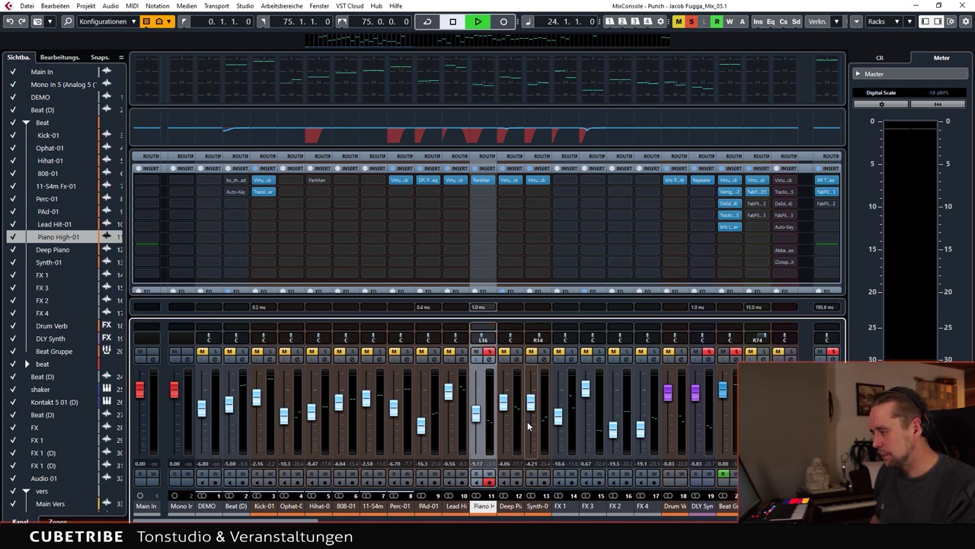
left_click(481, 181)
left_click(457, 253)
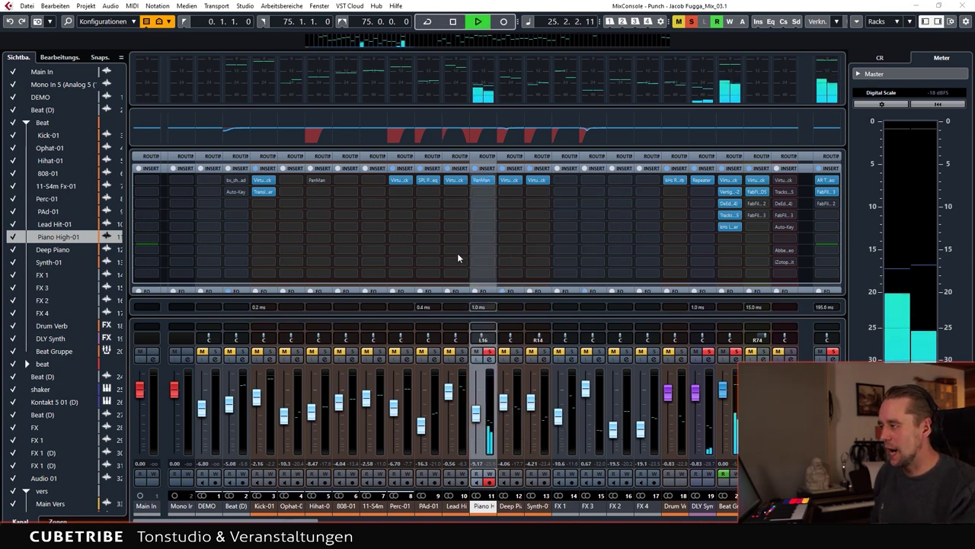
Examine the PanMan insert on Piano High-01 during playback, then close it and stop.
left_click(482, 180)
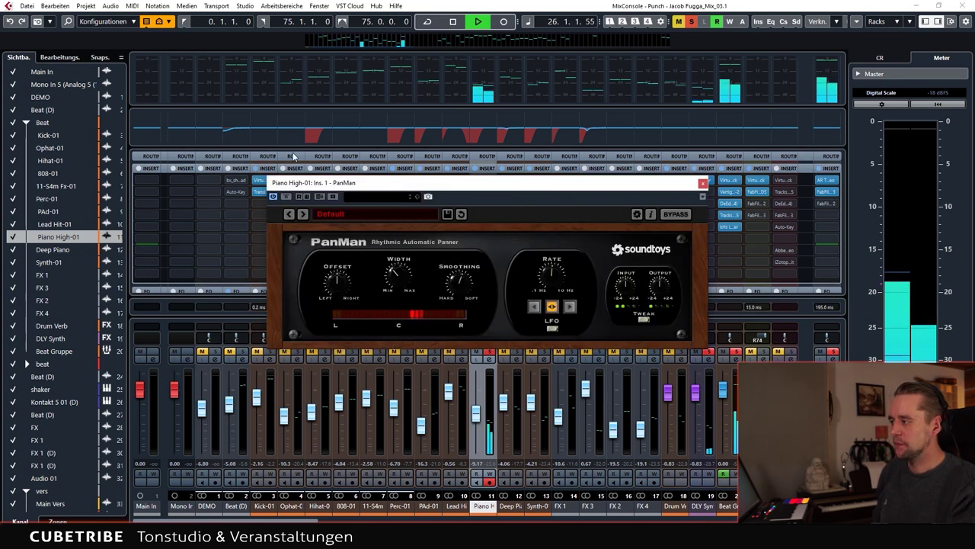
left_click_drag(449, 178, 494, 184)
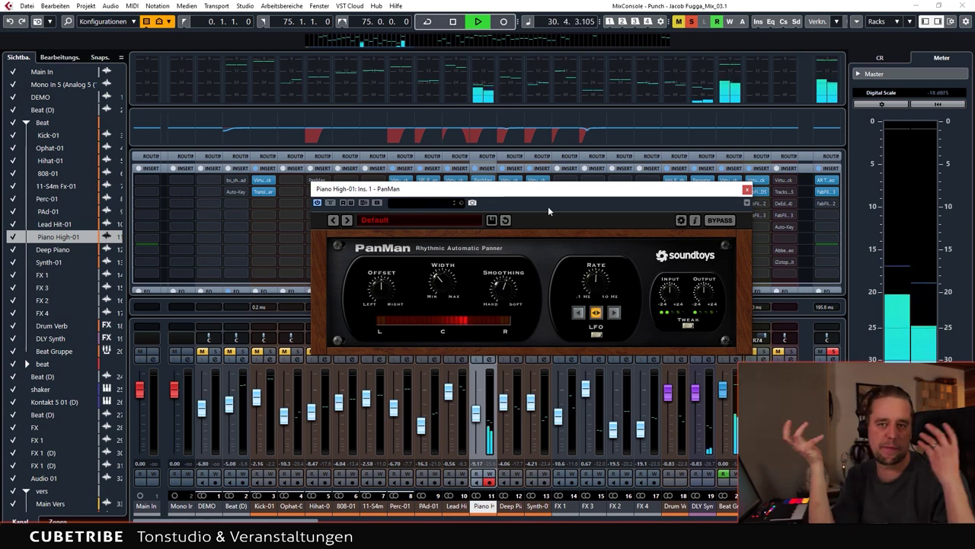
left_click(747, 189)
key("space")
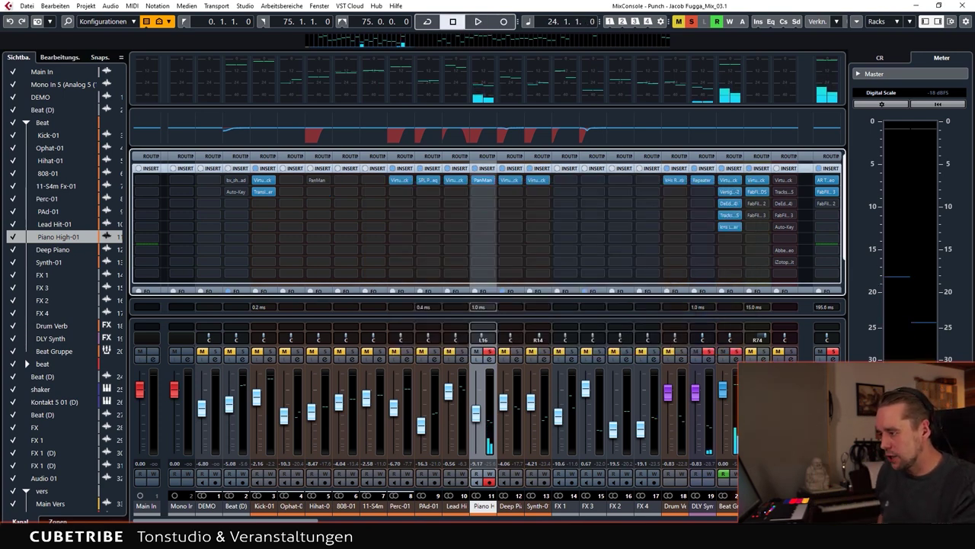
Solo the Beat Gruppe channel and review its Virtual Mix Rack insert while playing from bar 24.
left_click(735, 381)
left_click(736, 352)
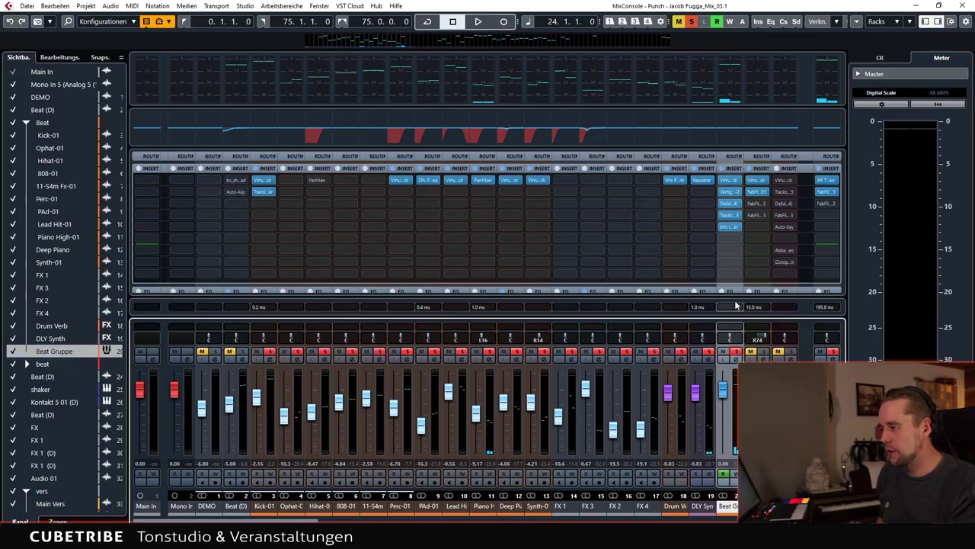
left_click(730, 180)
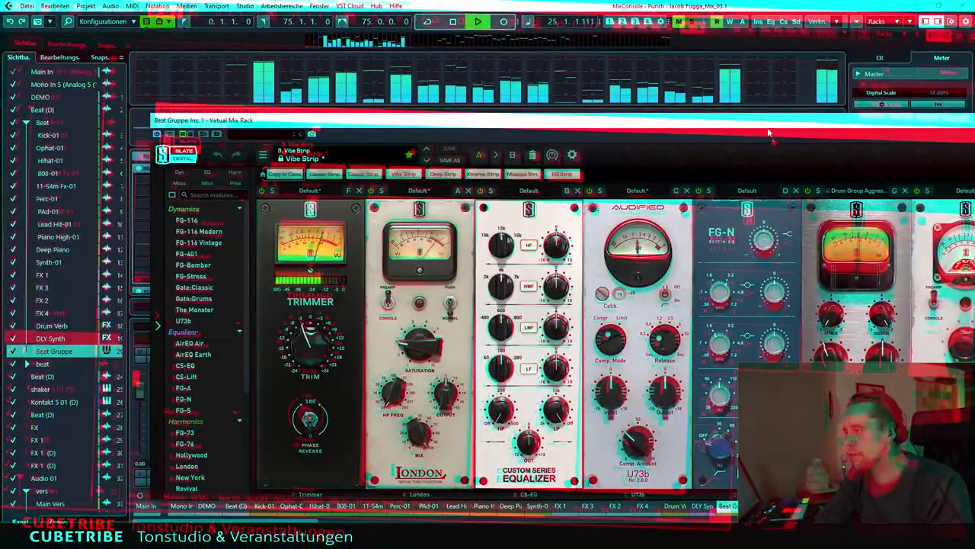
left_click_drag(769, 122, 653, 98)
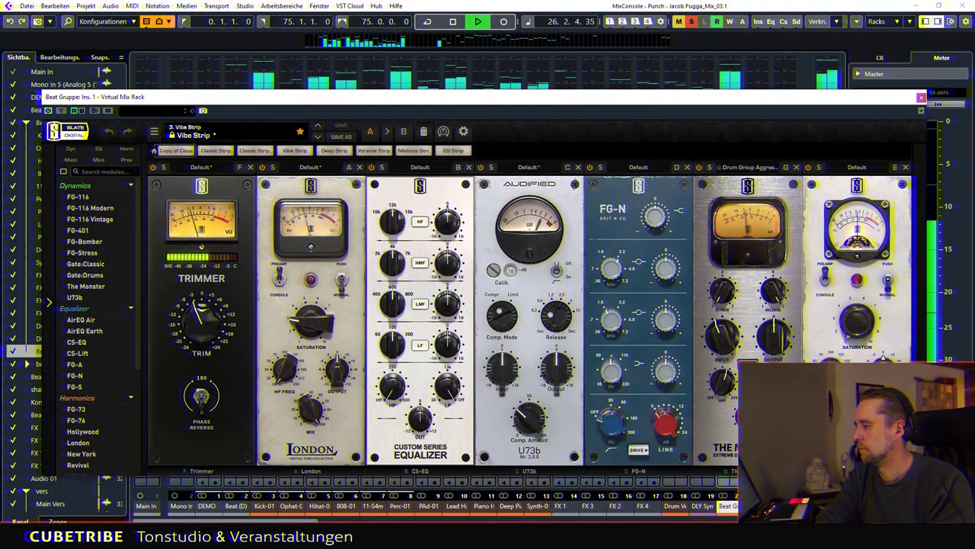
key("space")
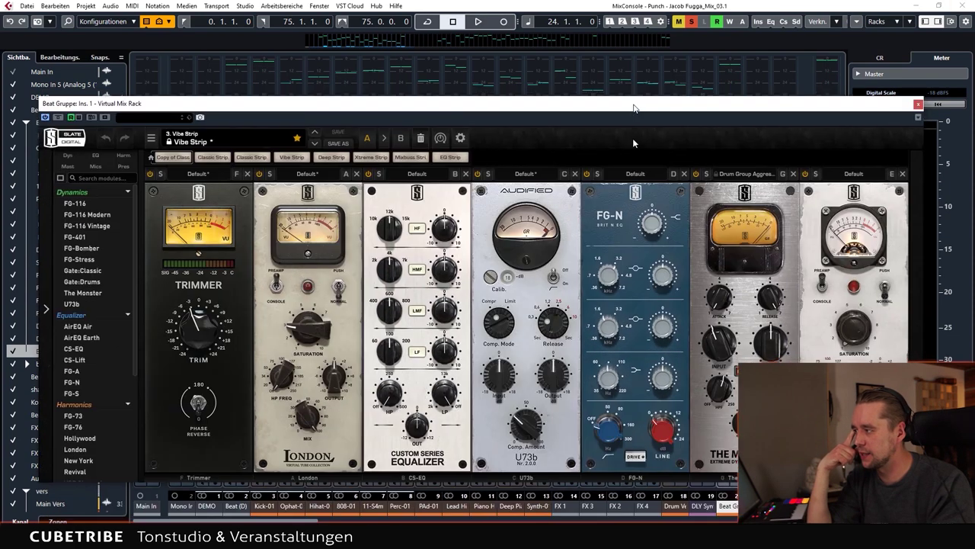
left_click_drag(637, 101, 635, 70)
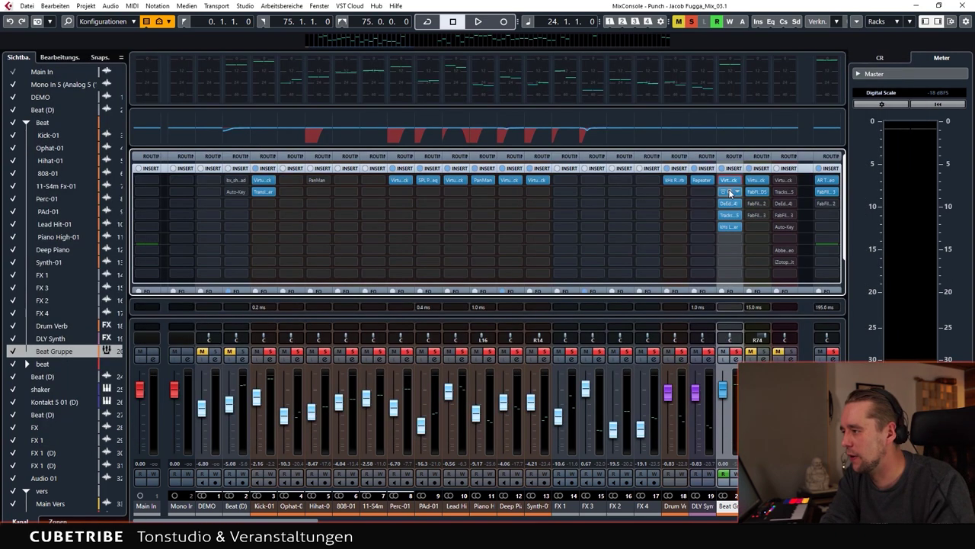
Inspect the Vertigo VSC-2 compressor on Beat Gruppe while playing the beat from bar 24.
left_click(729, 191)
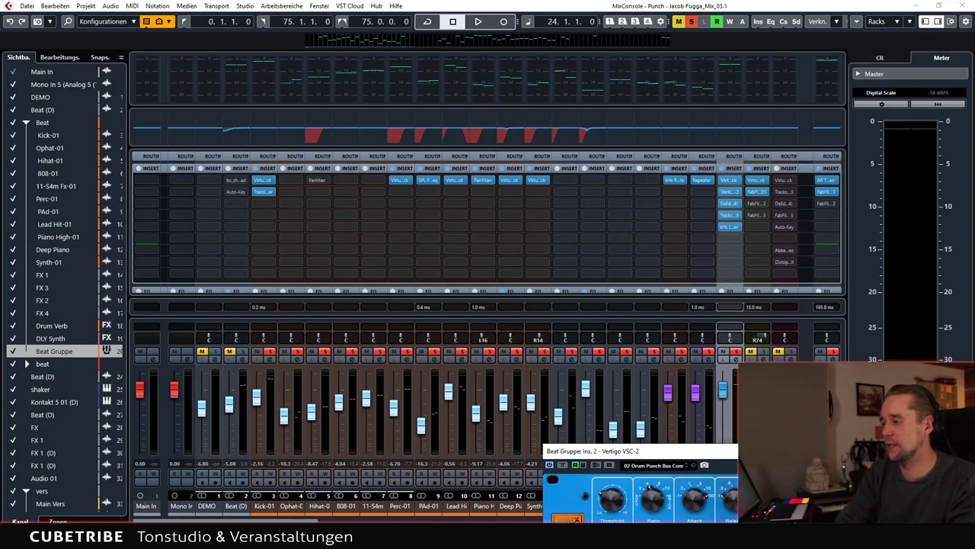
left_click_drag(640, 451, 259, 120)
key("space")
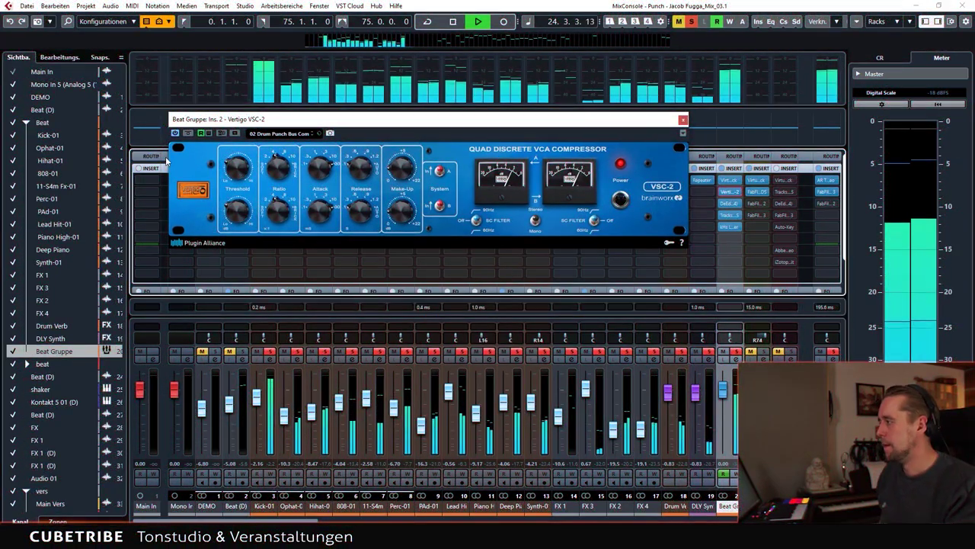
key("space")
key("space")
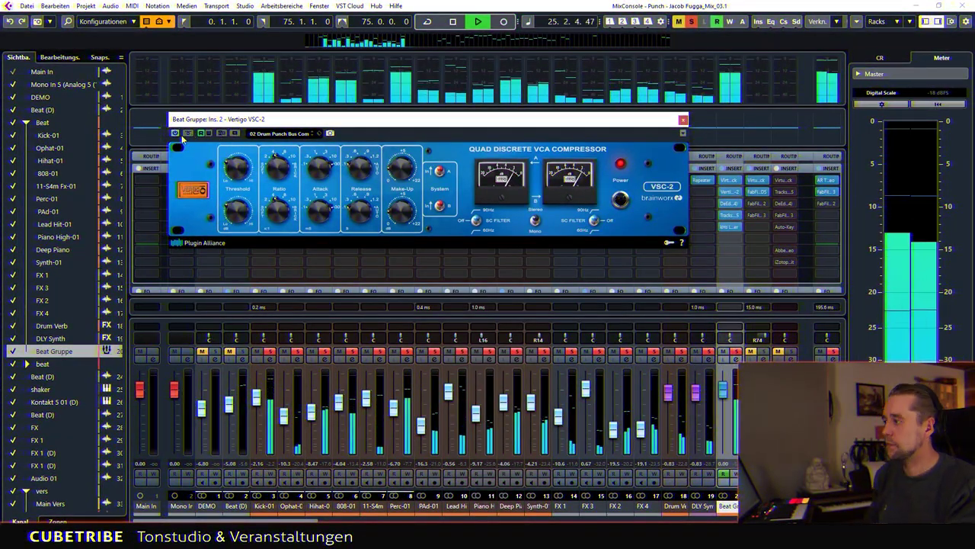
key("space")
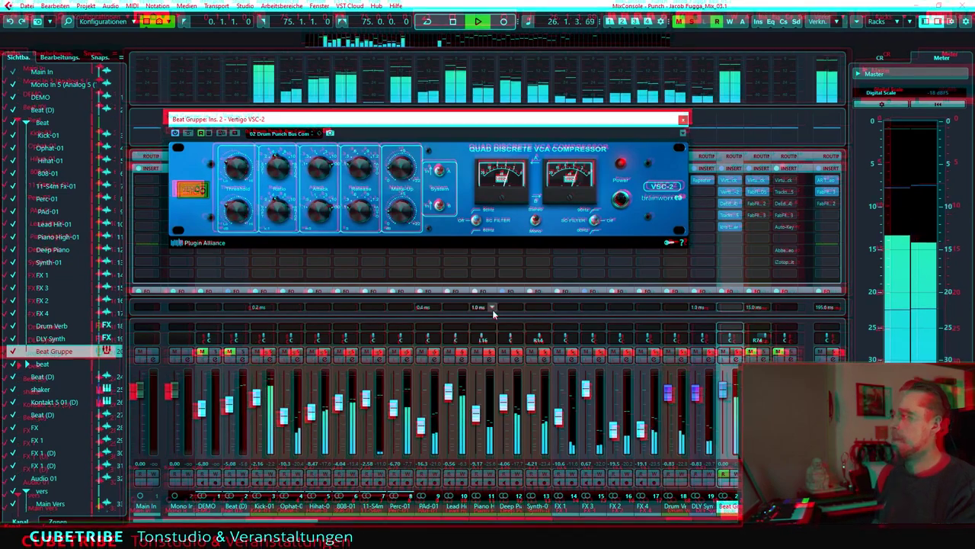
Open the DeEdger insert on Beat Gruppe, close the Vertigo VSC-2 window and examine the DeEdger settings.
left_click(729, 203)
left_click_drag(871, 267, 389, 282)
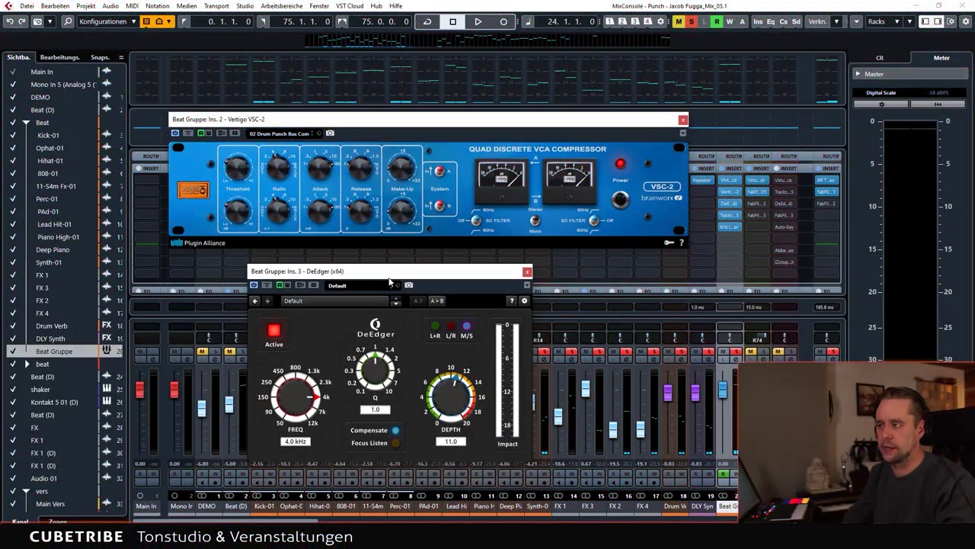
left_click_drag(470, 278, 509, 241)
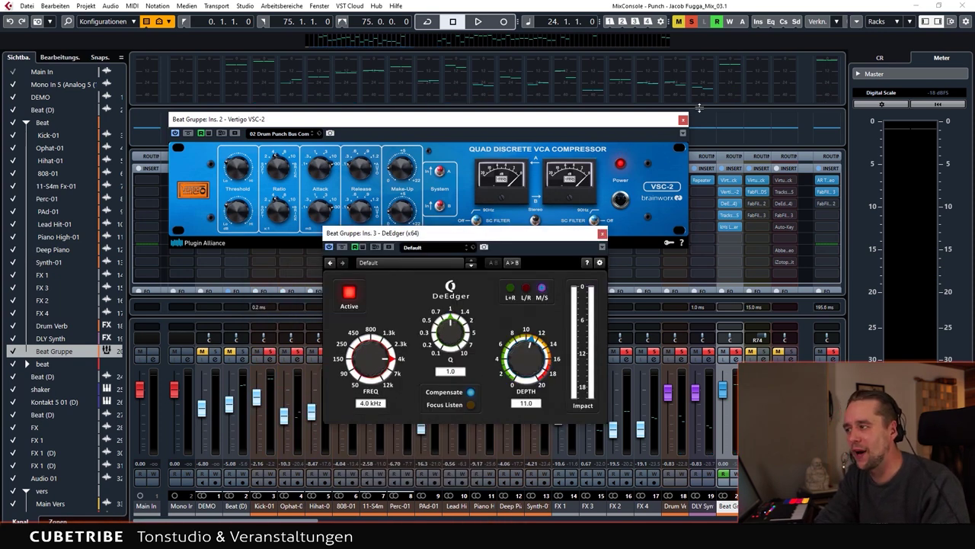
left_click(683, 120)
left_click_drag(579, 225, 674, 180)
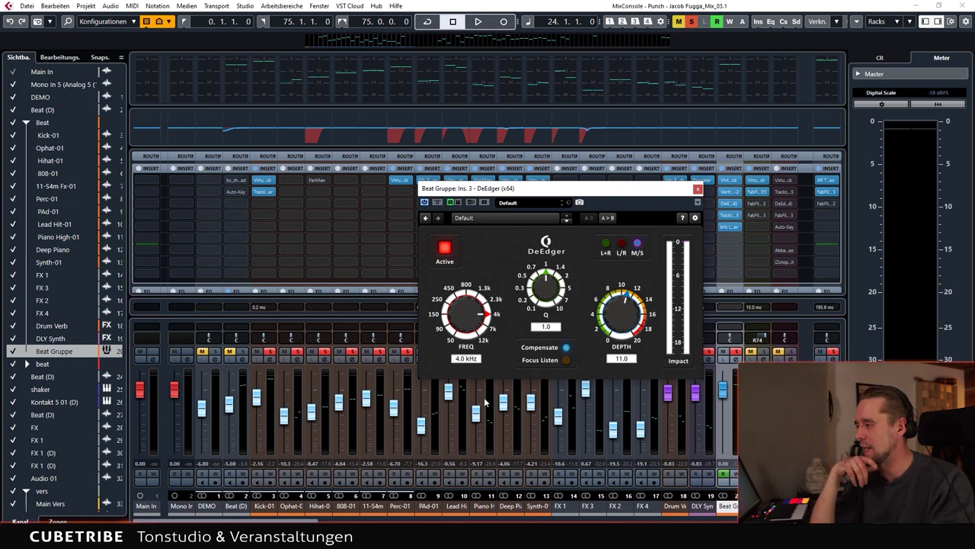
left_click_drag(573, 183, 582, 193)
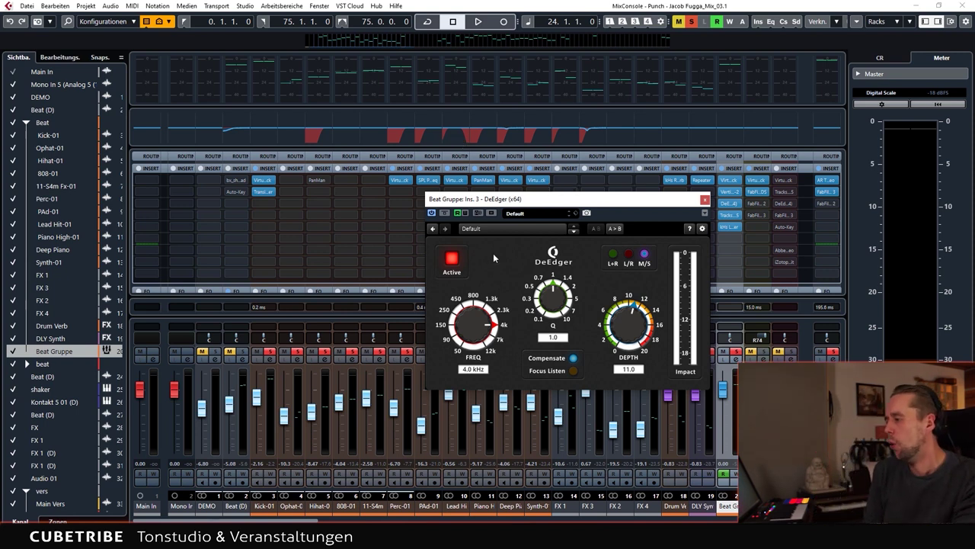
left_click_drag(635, 204, 645, 226)
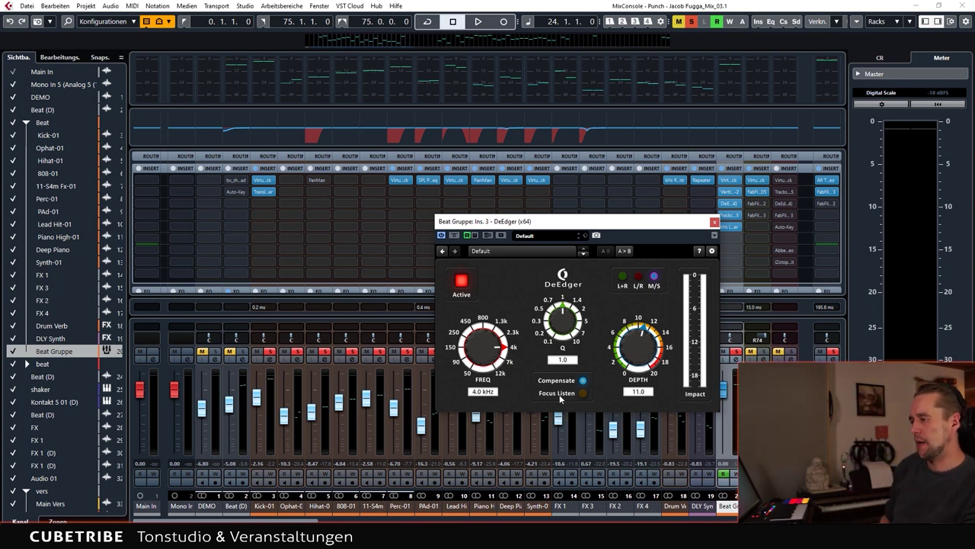
Compare the beat with DeEdger bypassed and active during playback, then close the plug-in and stop.
key("space")
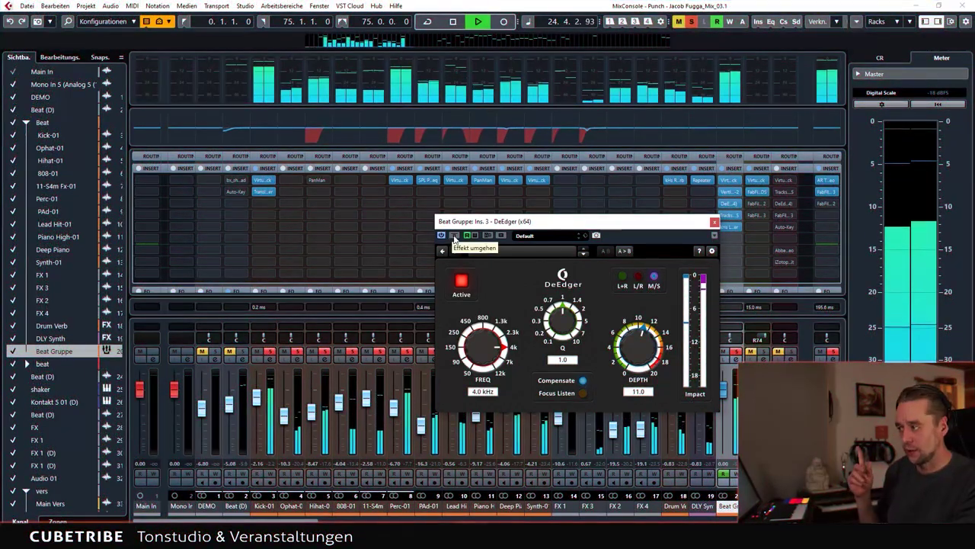
left_click(454, 236)
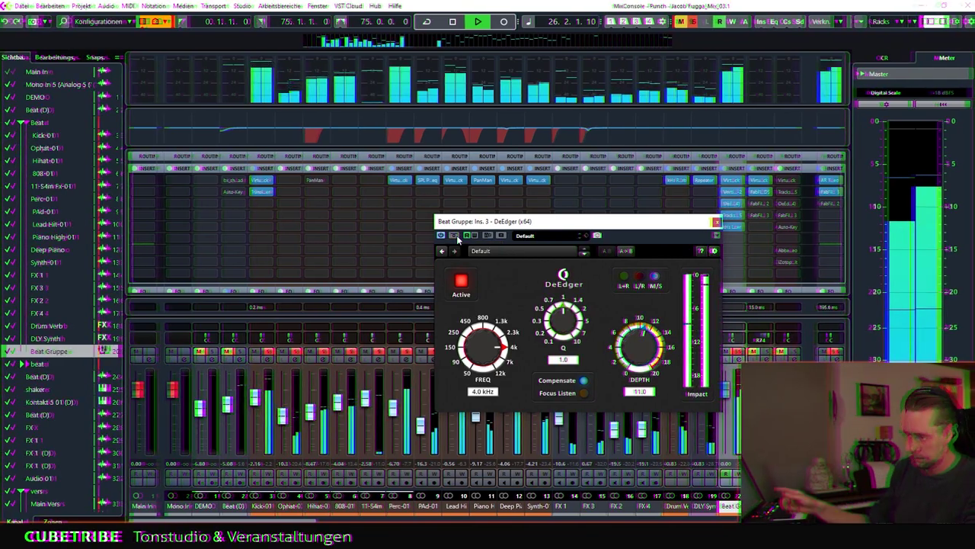
left_click(455, 236)
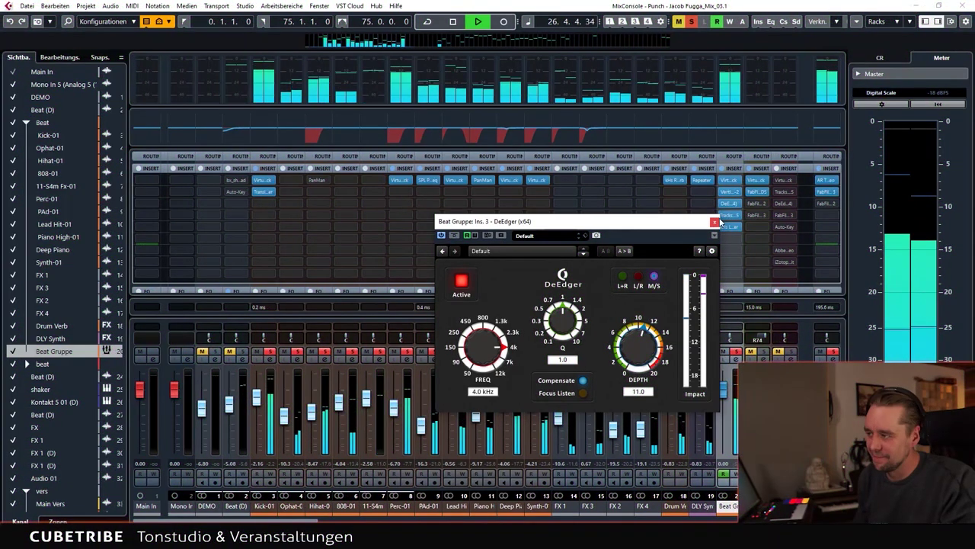
left_click(714, 221)
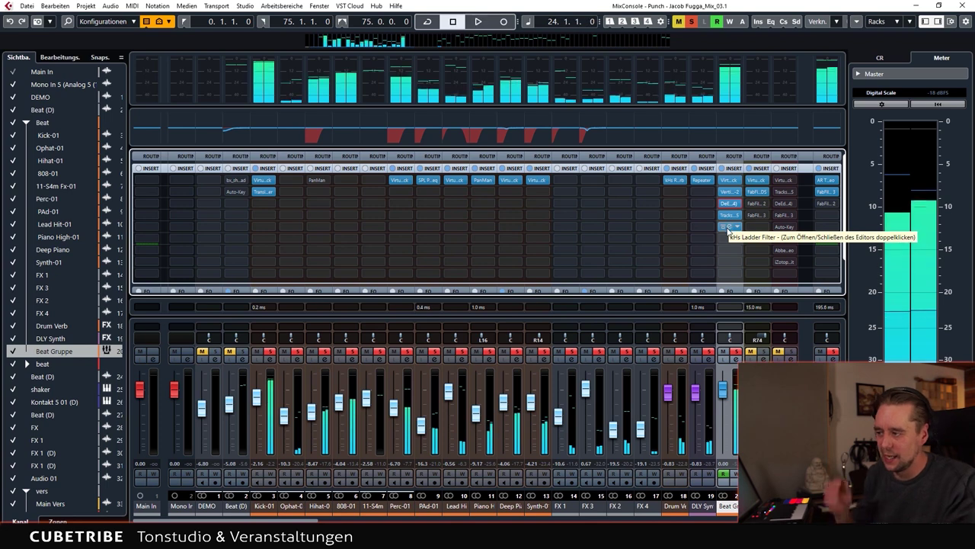
key("space")
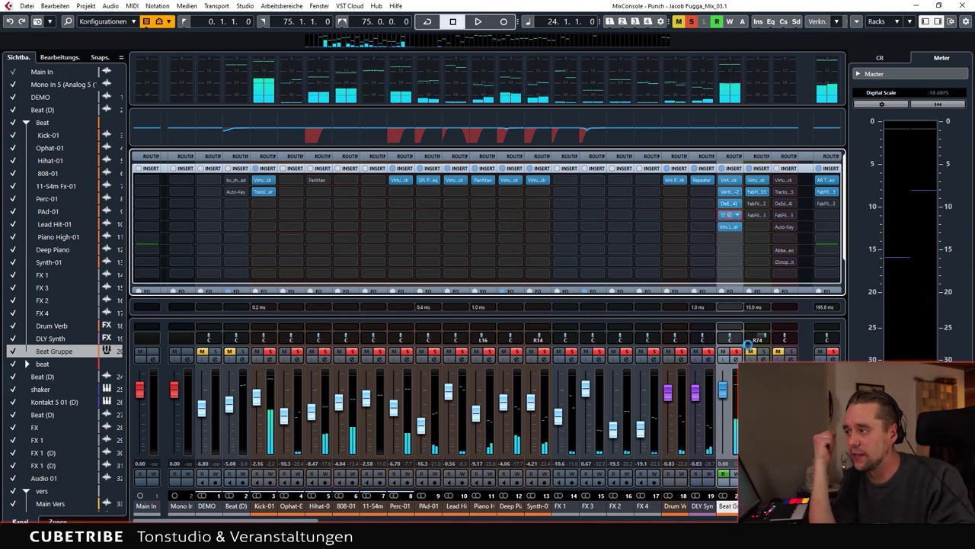
Open the Trackspacer insert on Beat Gruppe, add the hOOK group to the solo and observe Trackspacer's response during playback from bar 24.
left_click(730, 215)
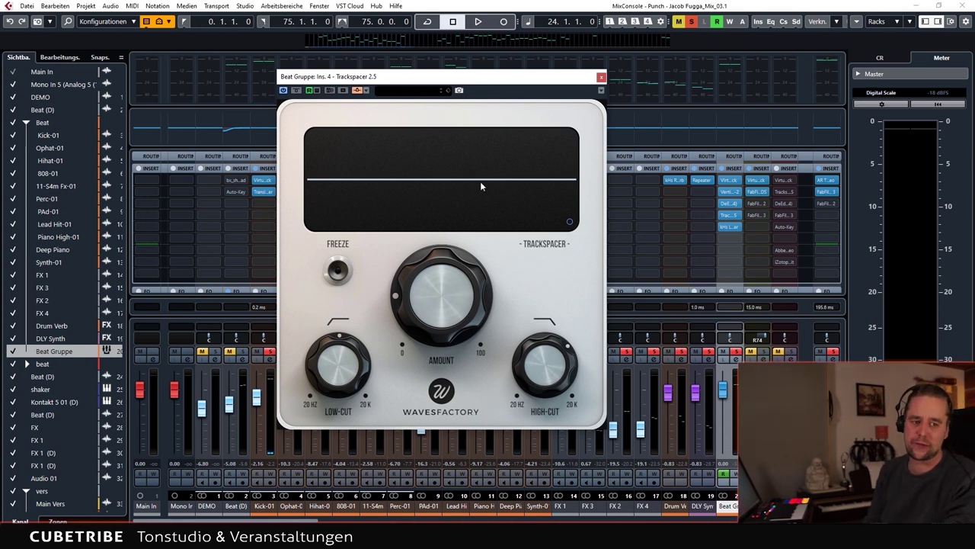
left_click_drag(246, 521, 318, 521)
scroll(434, 412, "right", 12)
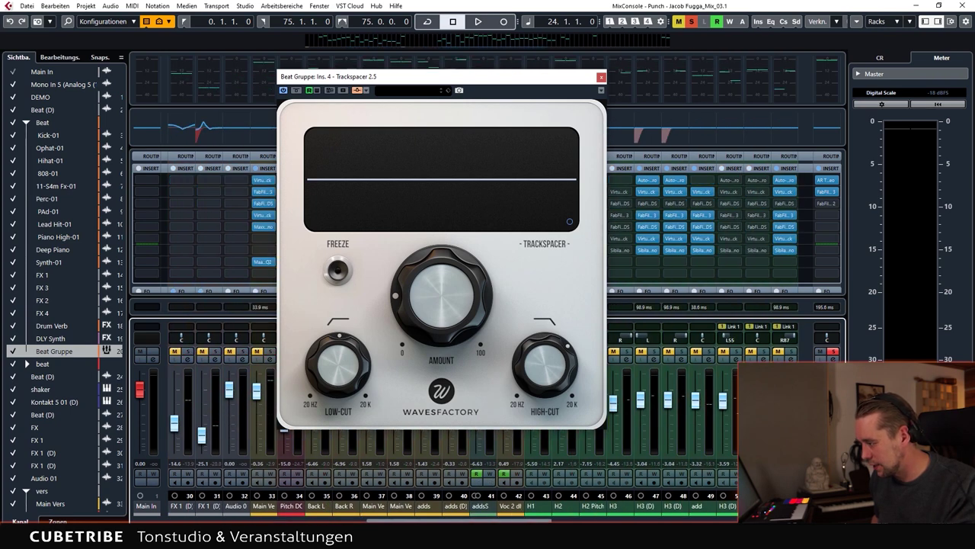
left_click_drag(465, 519, 720, 522)
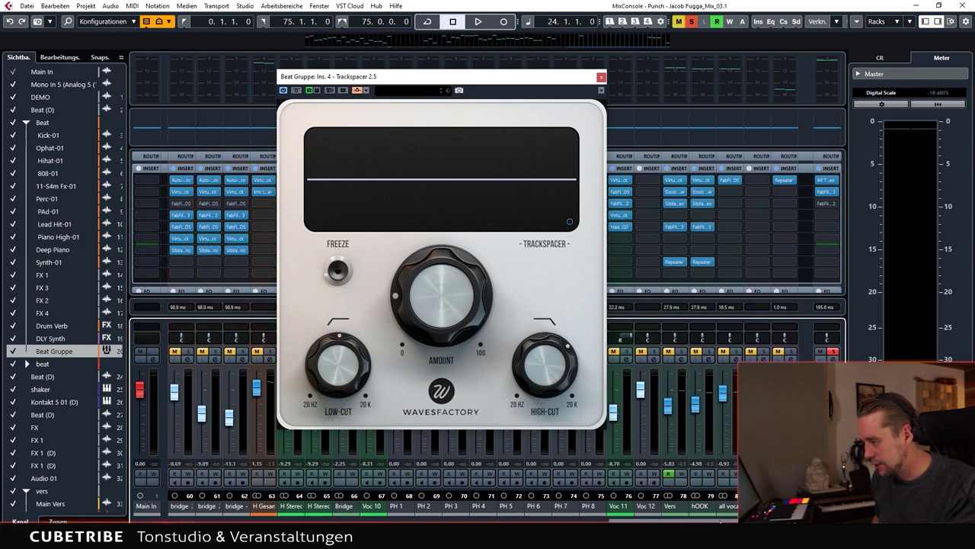
key("space")
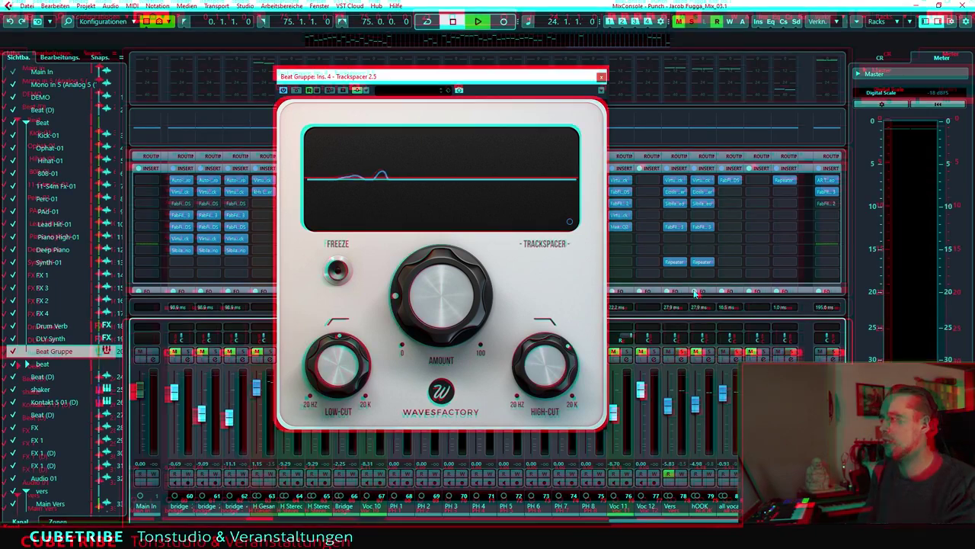
left_click(708, 352)
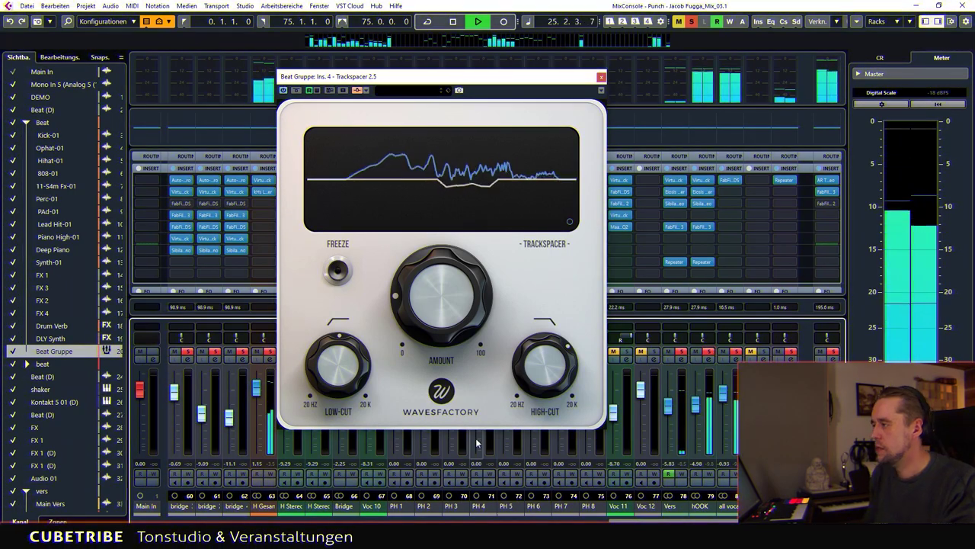
mouse_move(456, 290)
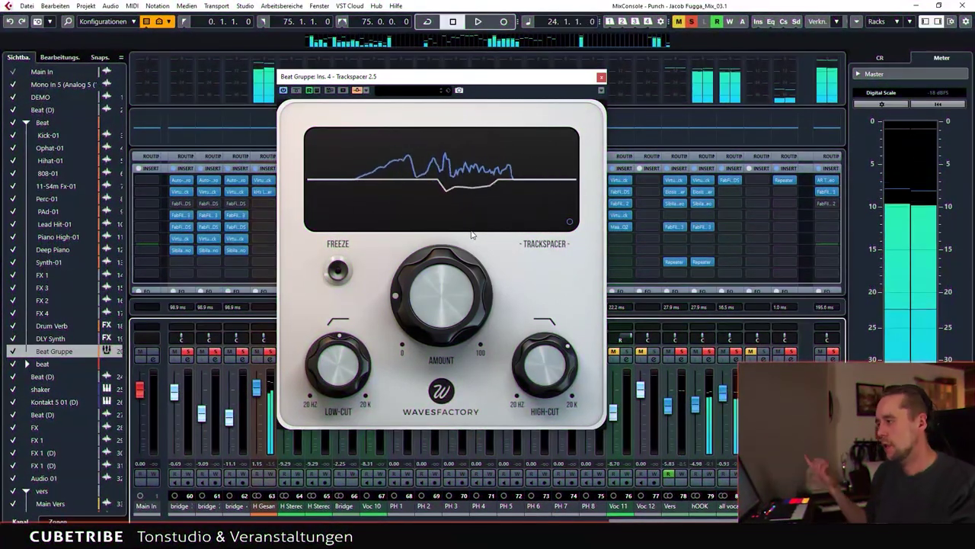
Stop playback, close the Trackspacer window and return from the mixer to the project arrangement.
key("space")
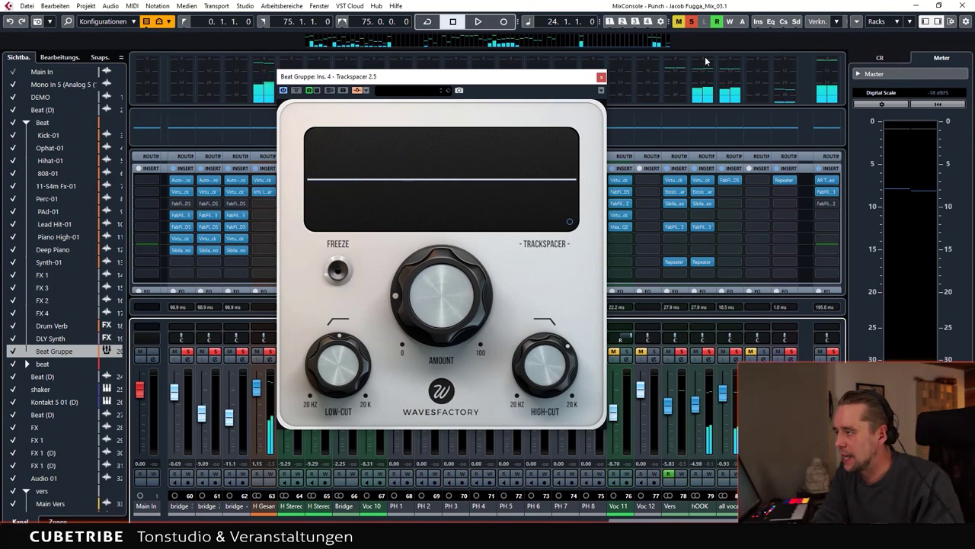
left_click(602, 78)
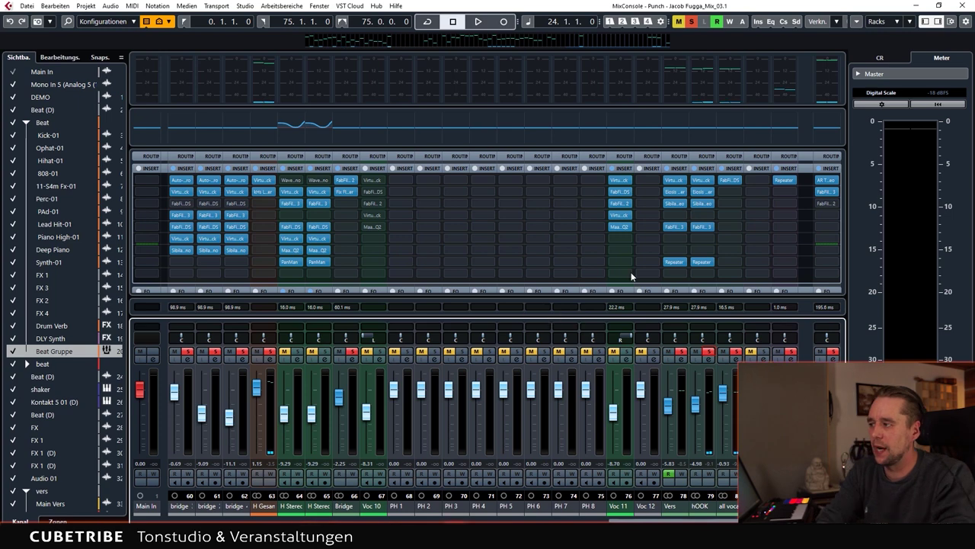
left_click_drag(639, 240, 586, 262)
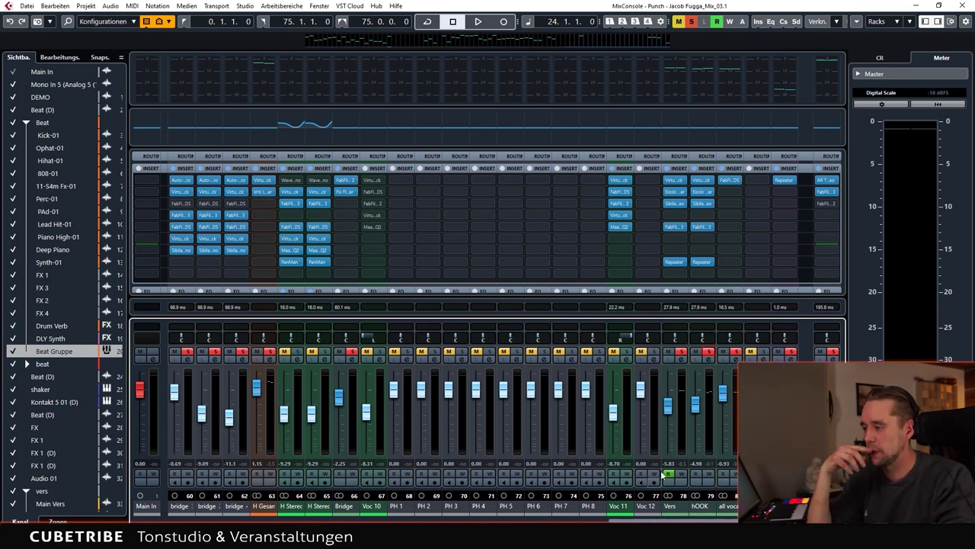
key("F3")
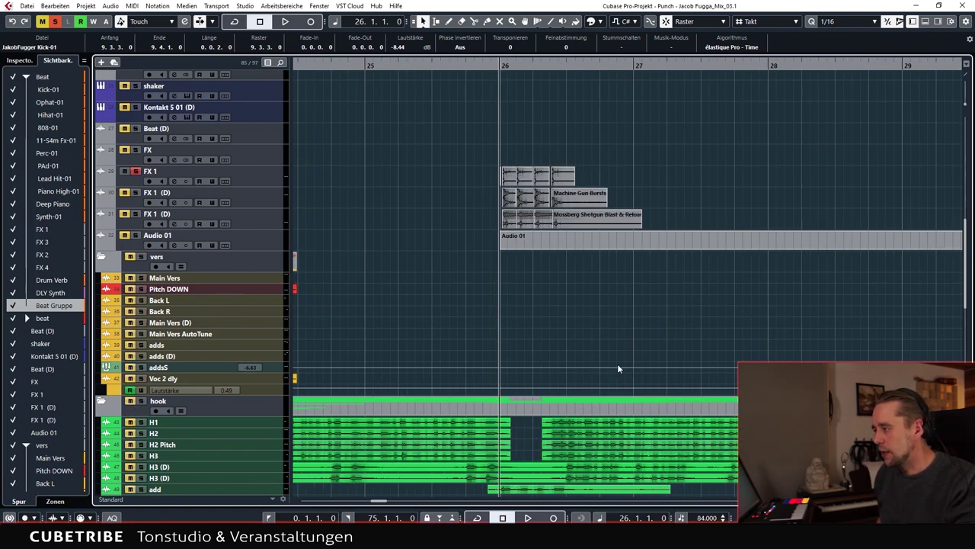
Play the gunshot effects on FX 1 and both FX 1 (D) tracks from bar 26, including together with the soloed beat.
scroll(618, 363, "up", 7)
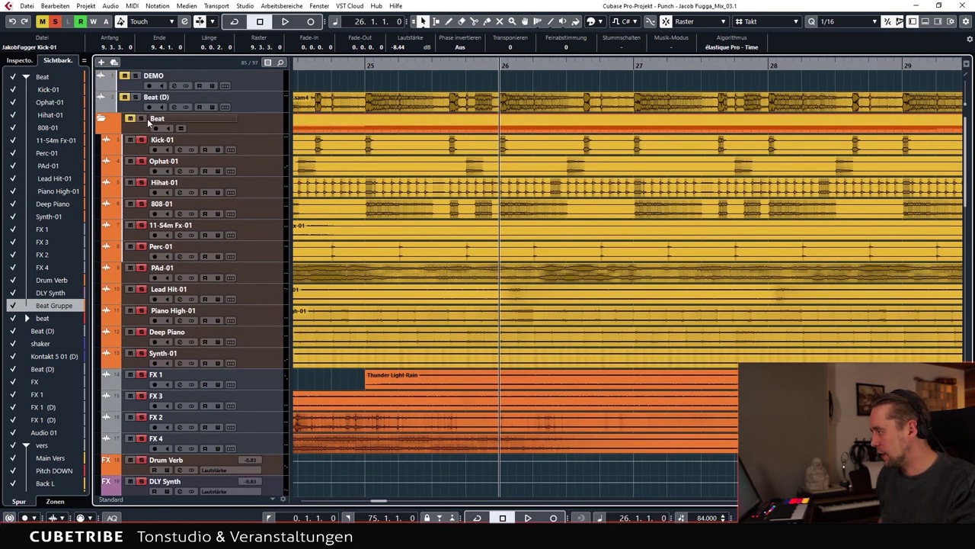
scroll(457, 225, "down", 6)
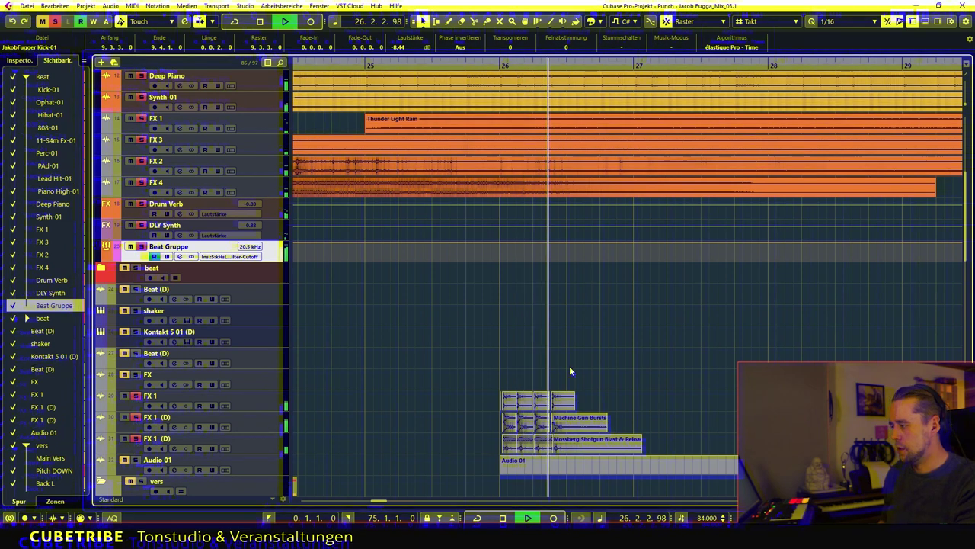
key("space")
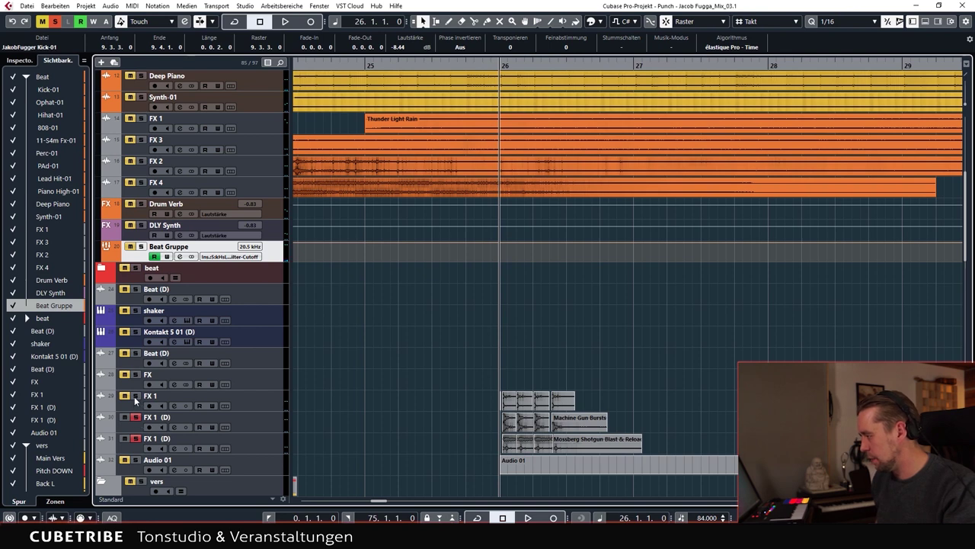
key("space")
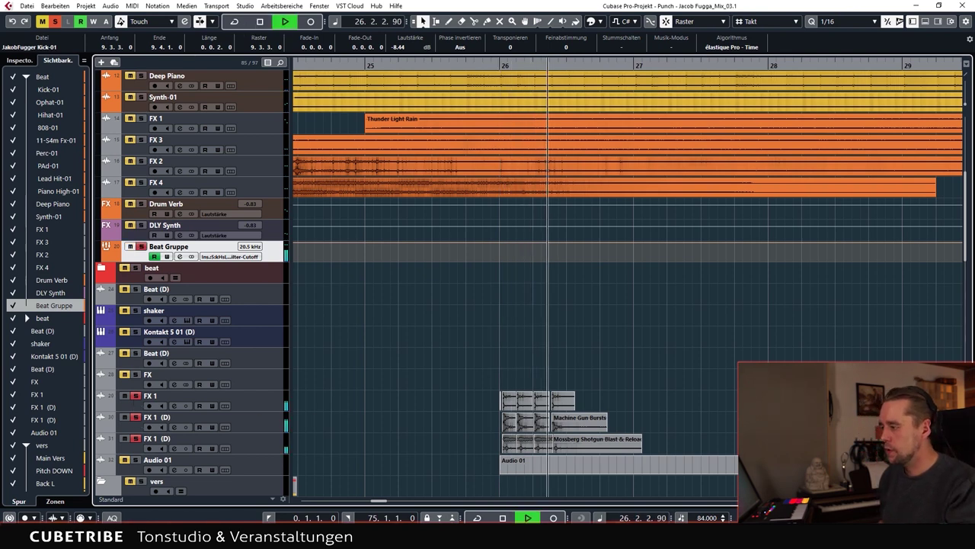
key("space")
scroll(507, 483, "right", 3)
scroll(547, 418, "down", 5)
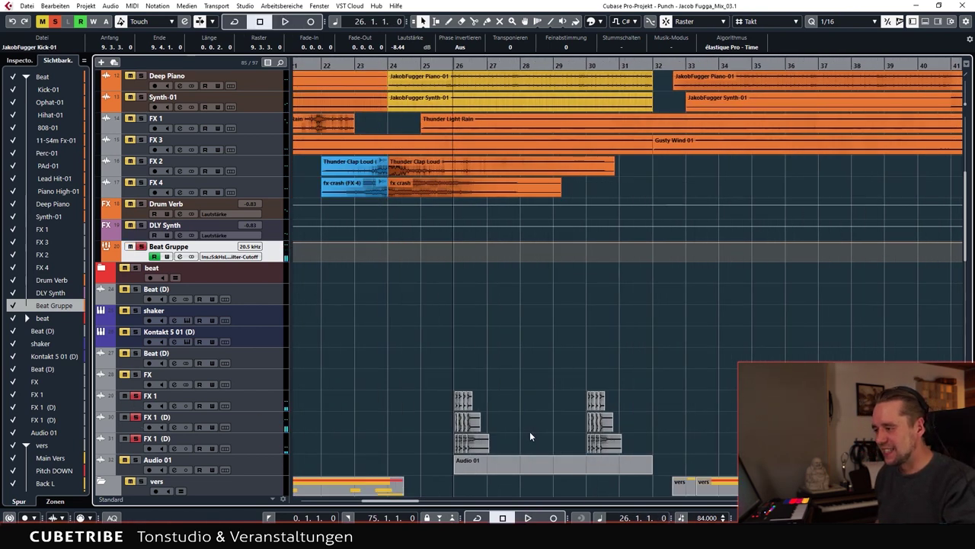
Clear the solos and play the full mix from bar 20 into the hook, viewing the vers and hook tracks.
scroll(526, 293, "up", 4)
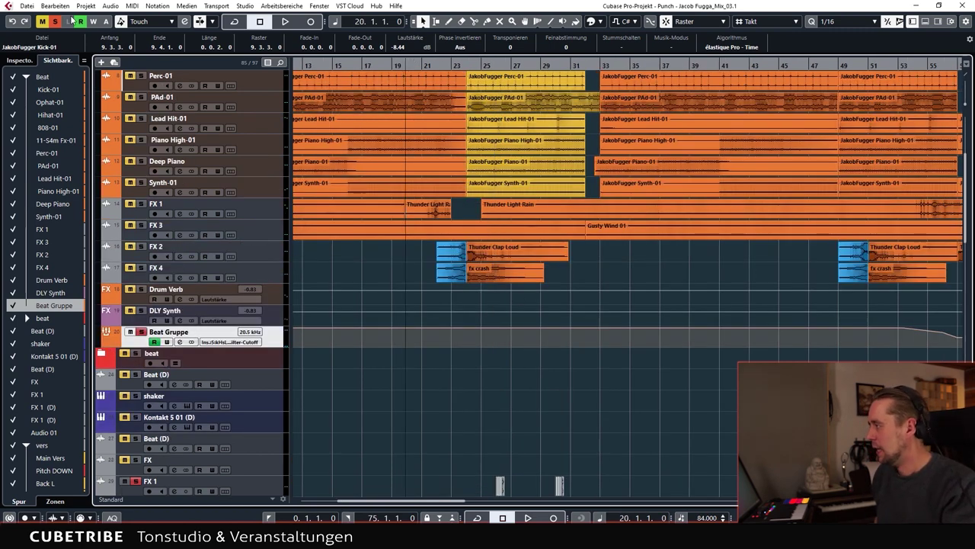
scroll(405, 233, "down", 8)
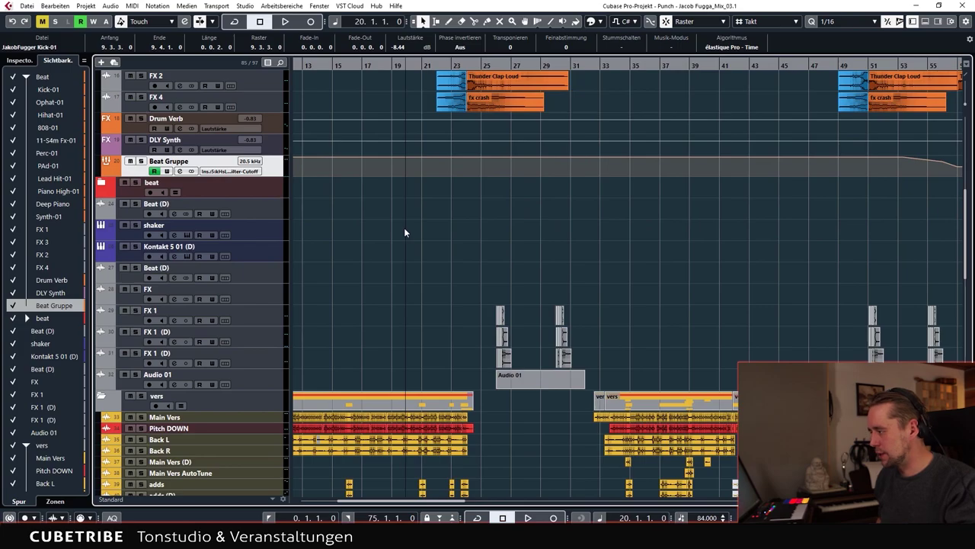
key("space")
scroll(505, 240, "down", 8)
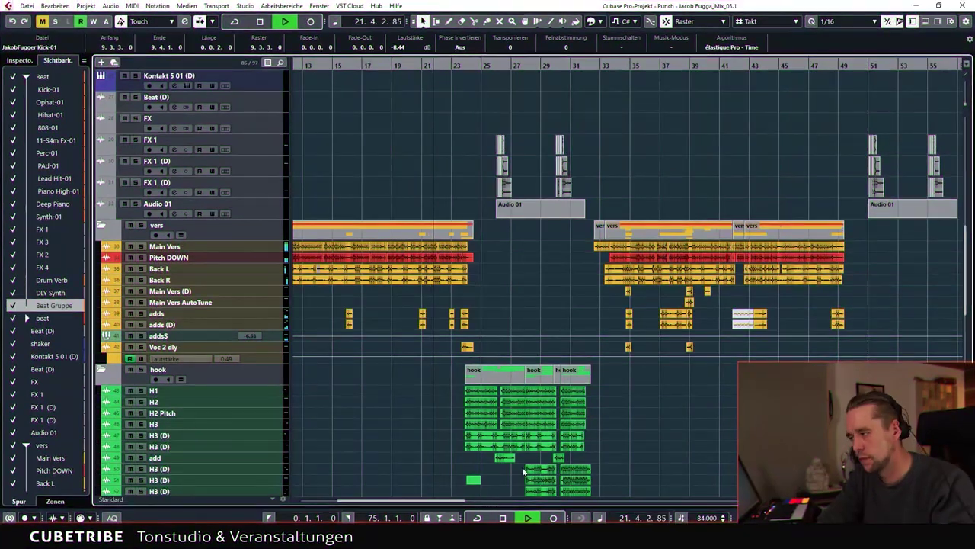
scroll(495, 371, "down", 8)
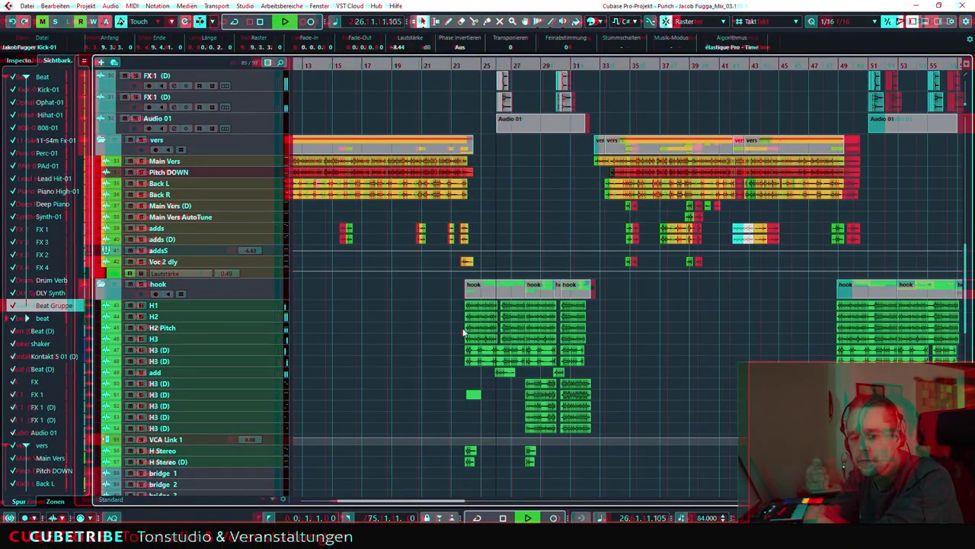
key("space")
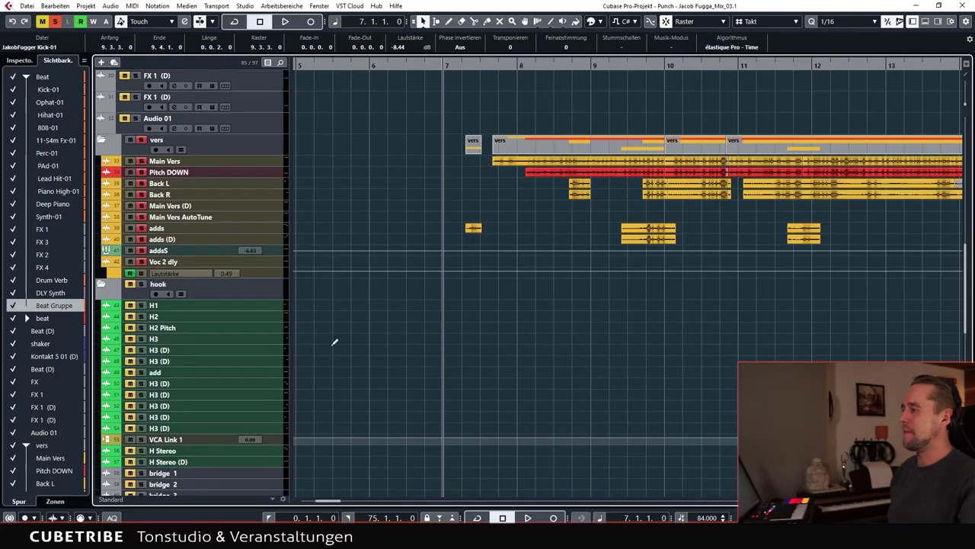
Select the vers tracks from Main Vers through Voc 2 dly and enlarge their track height.
scroll(417, 392, "up", 2)
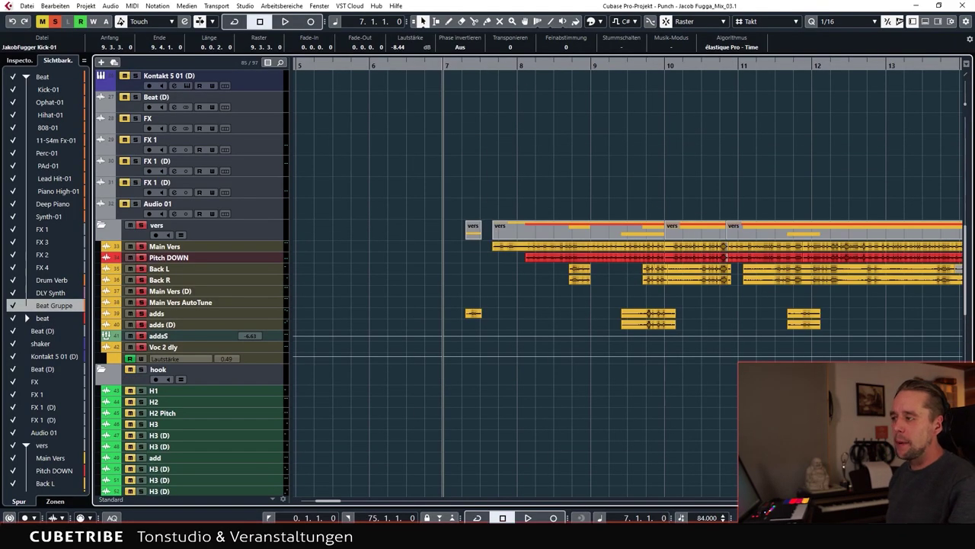
left_click(278, 250)
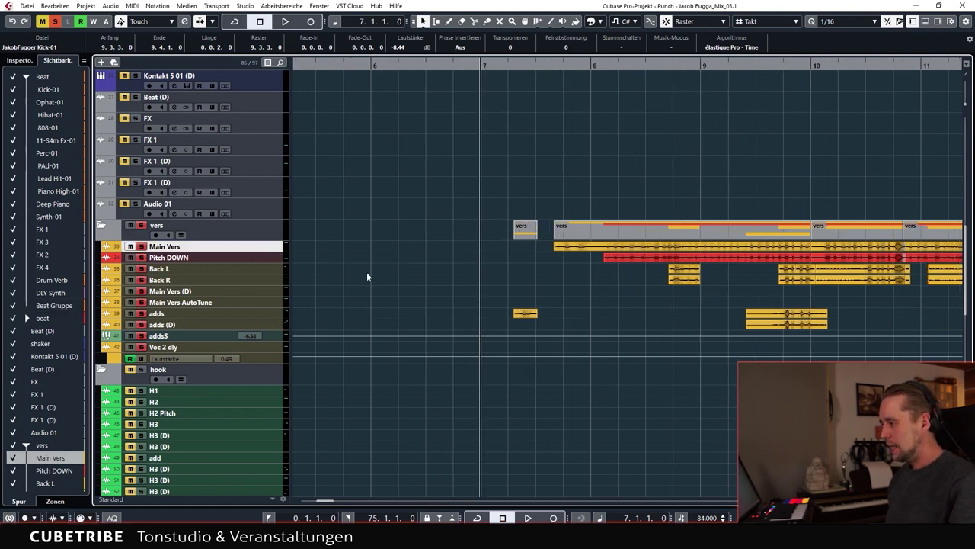
left_click(272, 348, "shift")
key("shift+g")
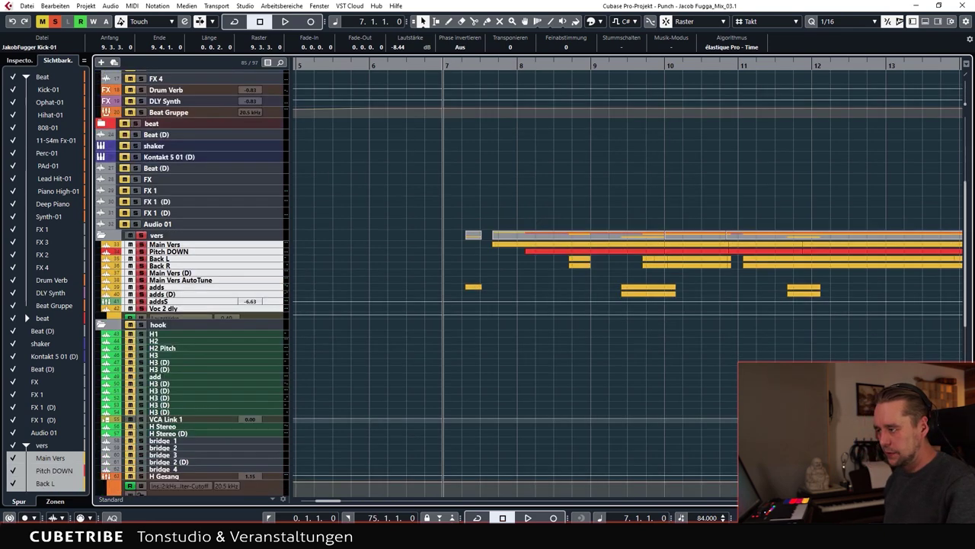
key("shift+h")
key("shift+h")
key("shift+h")
key("shift+h")
key("shift+h")
key("shift+h")
key("shift+g")
key("shift+g")
key("shift+g")
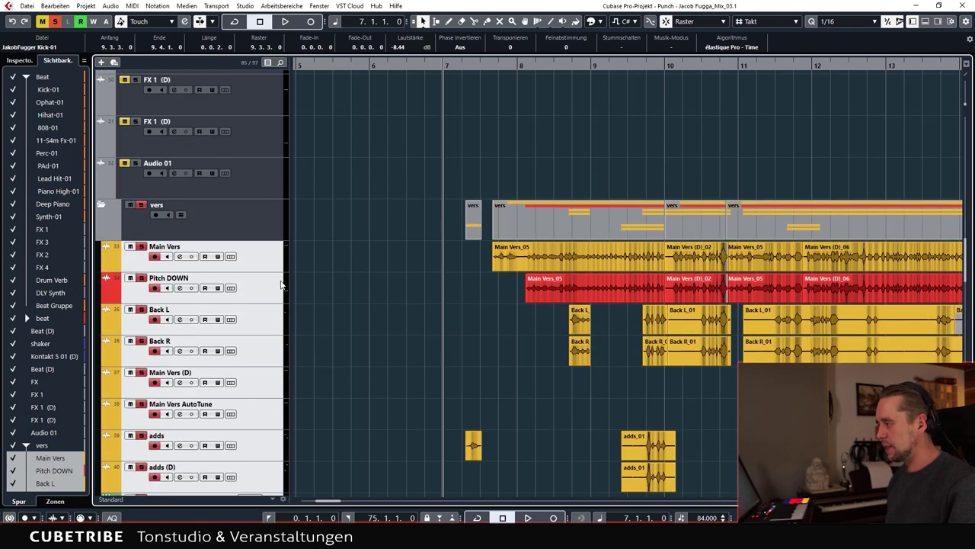
Solo only the Main Vers track, start playback from bar 7 and select Main Vers.
scroll(280, 285, "down", 2)
left_click(255, 172, "ctrl")
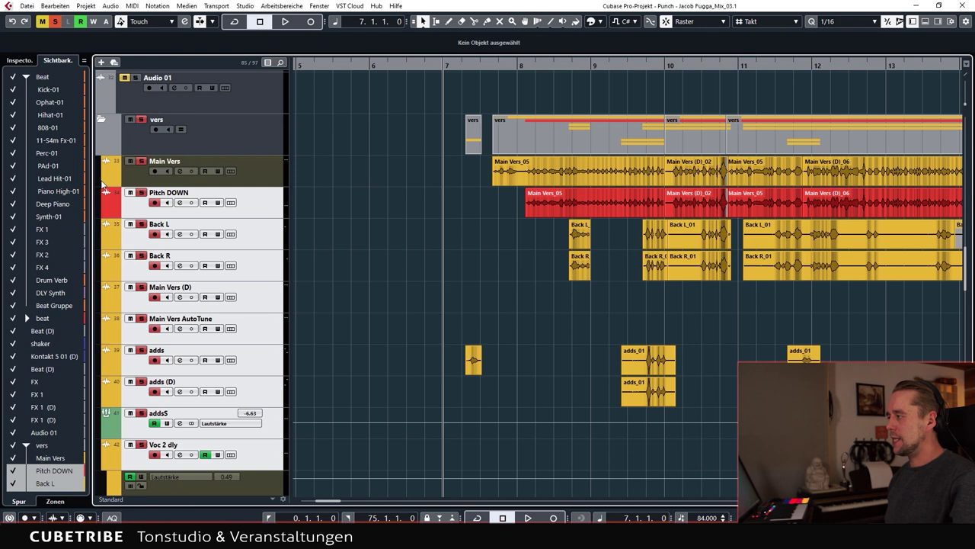
left_click(141, 161)
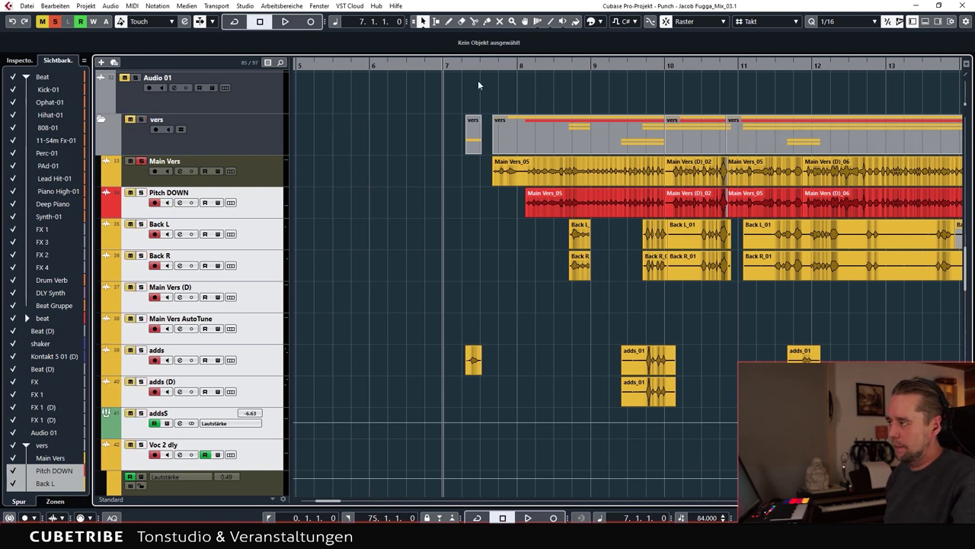
key("space")
left_click(276, 166)
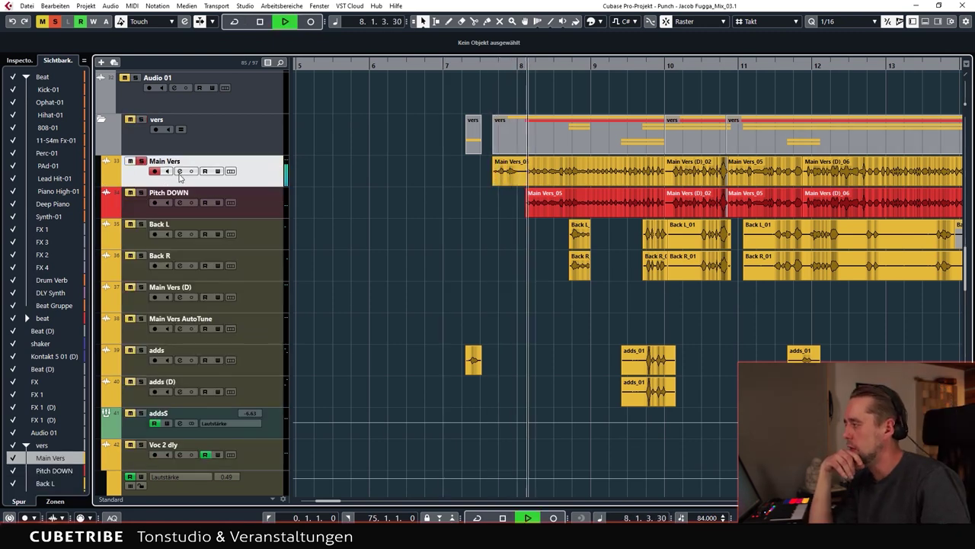
Open the channel settings of Main Vers, view its insert chain during playback and stop.
left_click(179, 170)
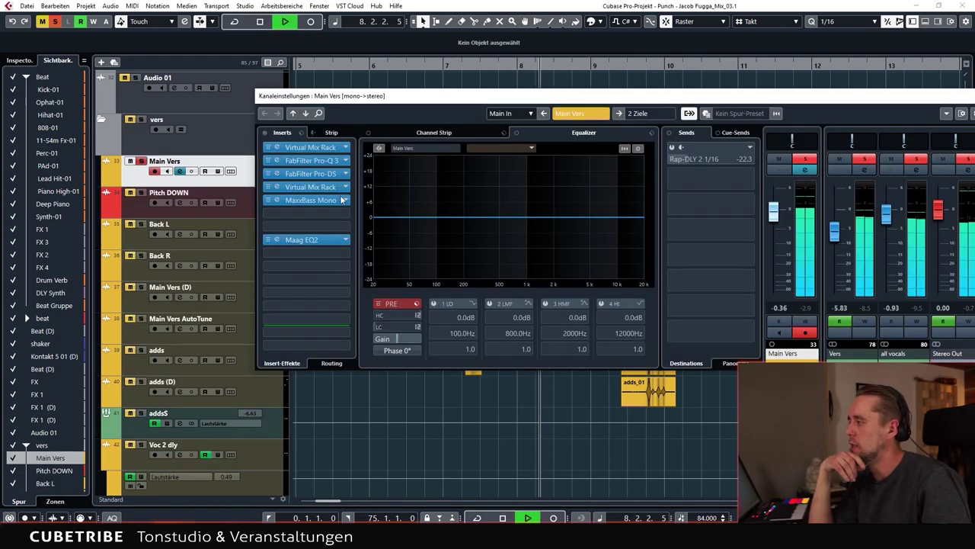
left_click_drag(488, 101, 504, 129)
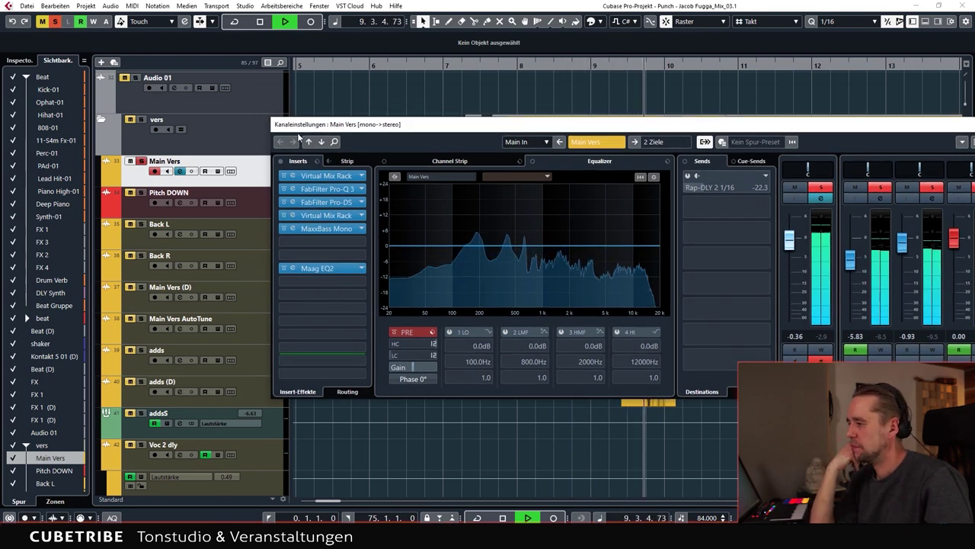
key("space")
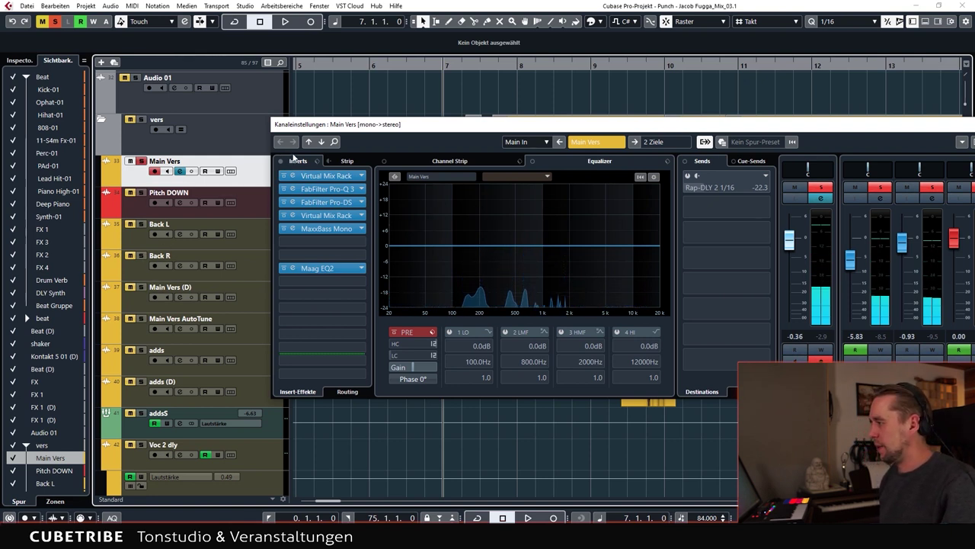
Compare Main Vers with all inserts bypassed and active during playback from bar 7, leaving the inserts active.
left_click(281, 161)
key("space")
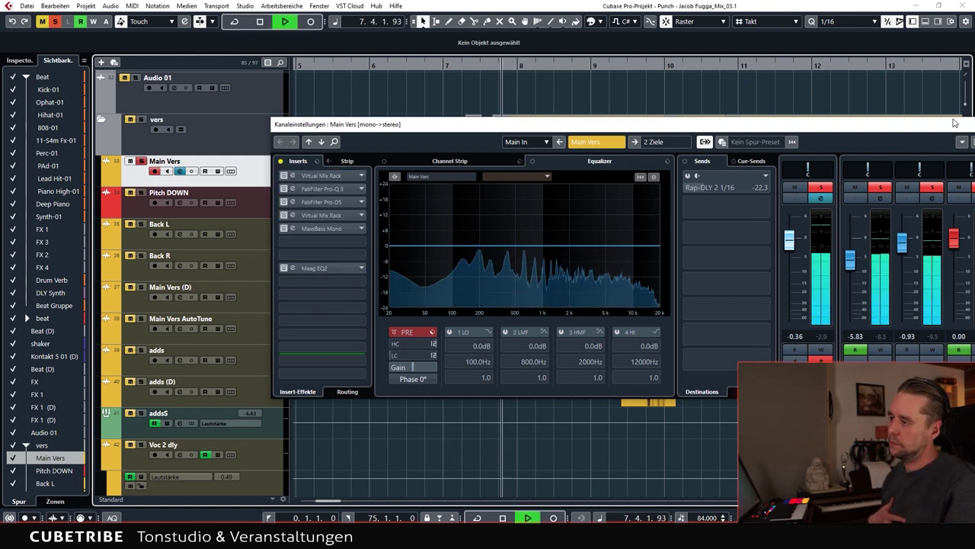
left_click(281, 162)
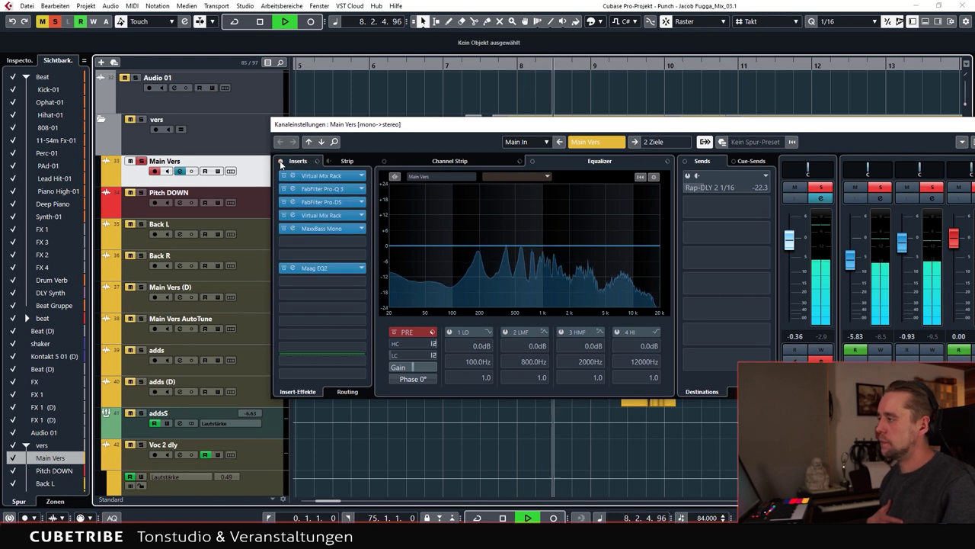
left_click(281, 162)
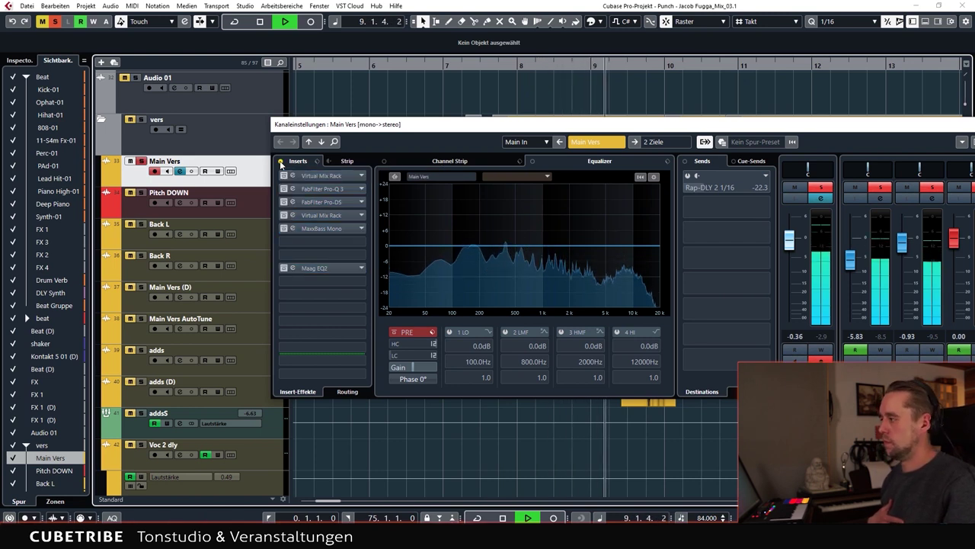
left_click(281, 162)
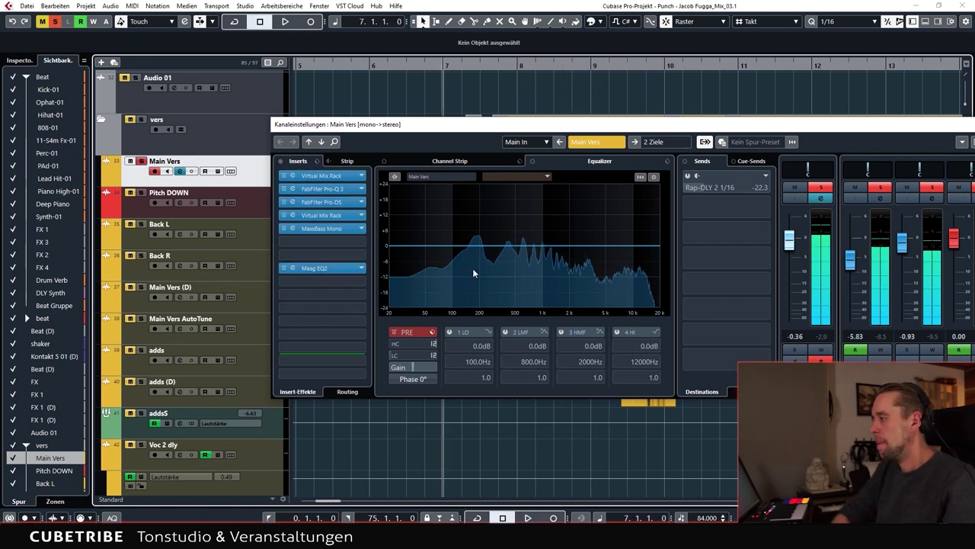
key("space")
Open the Virtual Mix Rack in Main Vers's first insert and examine its Trimmer, Classic Tubes, FG-73 and CS-EQ modules.
left_click(293, 175)
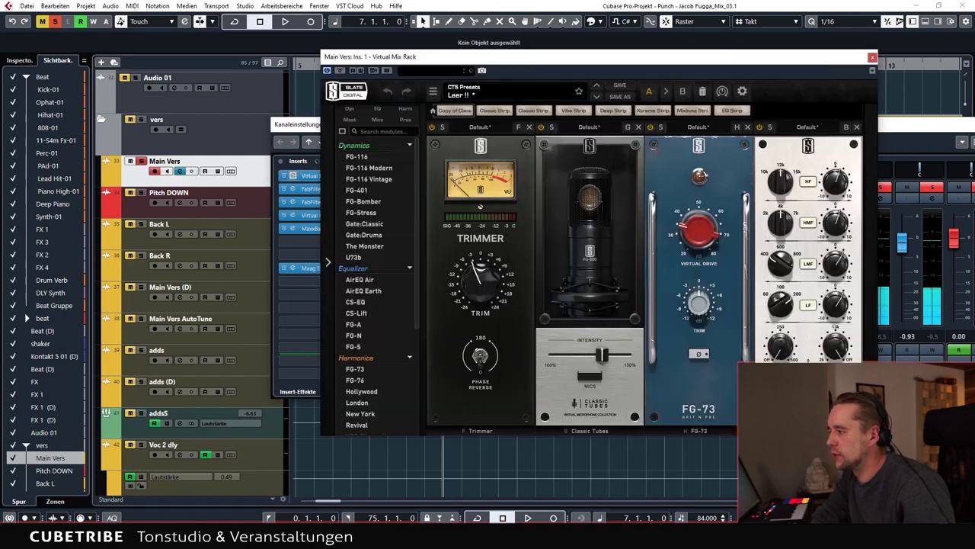
left_click_drag(638, 59, 384, 102)
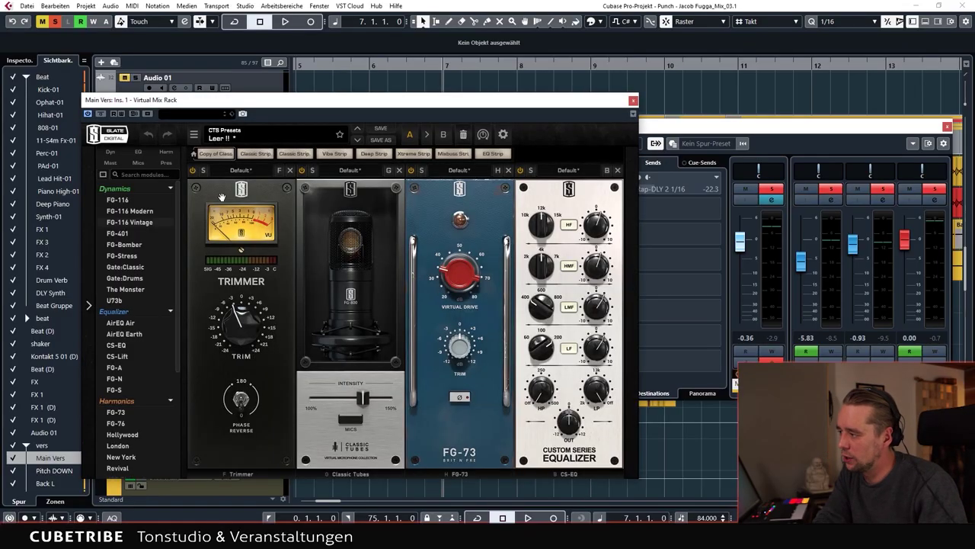
Open the FabFilter Pro-Q 3 insert on Main Vers, examine its low cut and EQ bands, and close it.
left_click(725, 136)
left_click(263, 190)
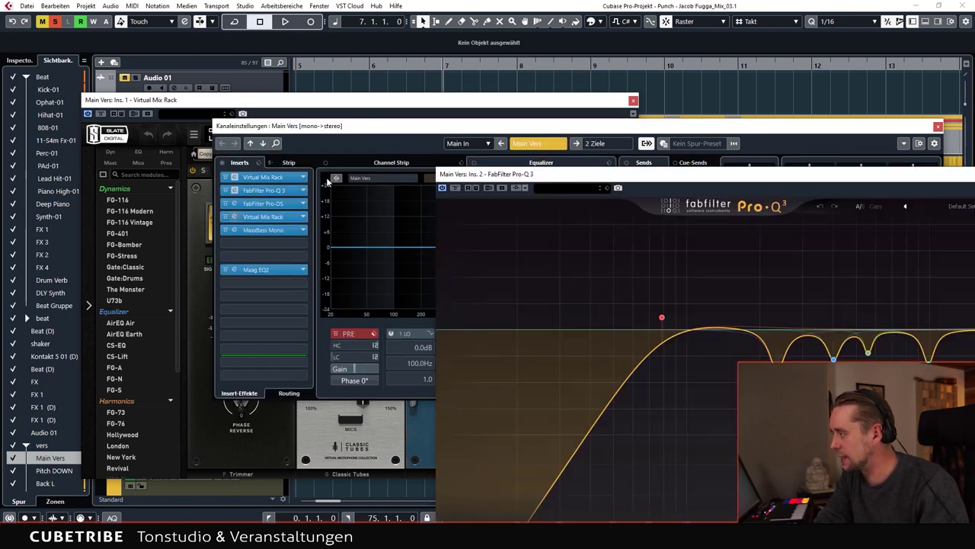
left_click_drag(799, 176, 396, 101)
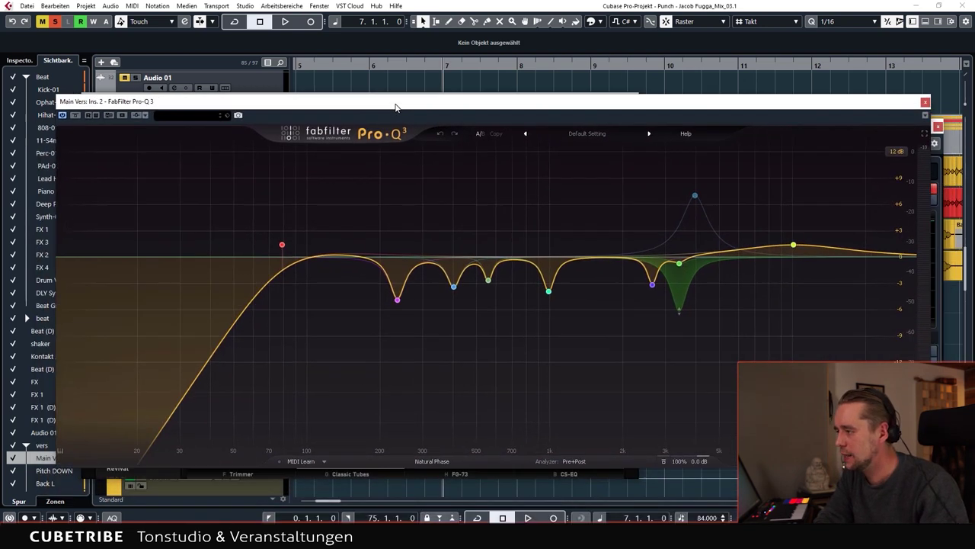
left_click_drag(199, 163, 829, 407)
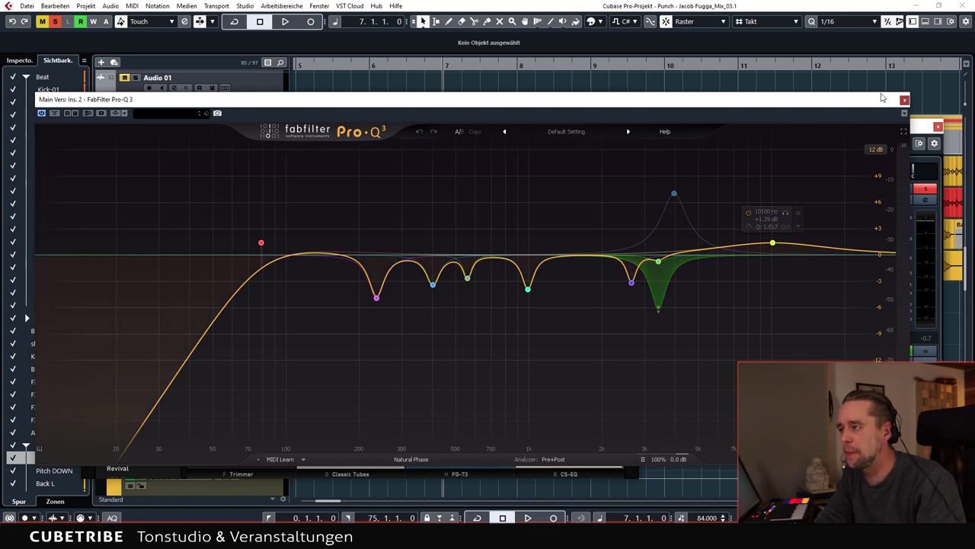
left_click(904, 99)
Open the FabFilter Pro-DS and second Virtual Mix Rack inserts on Main Vers, examine their settings, and close the second rack.
left_click(226, 203)
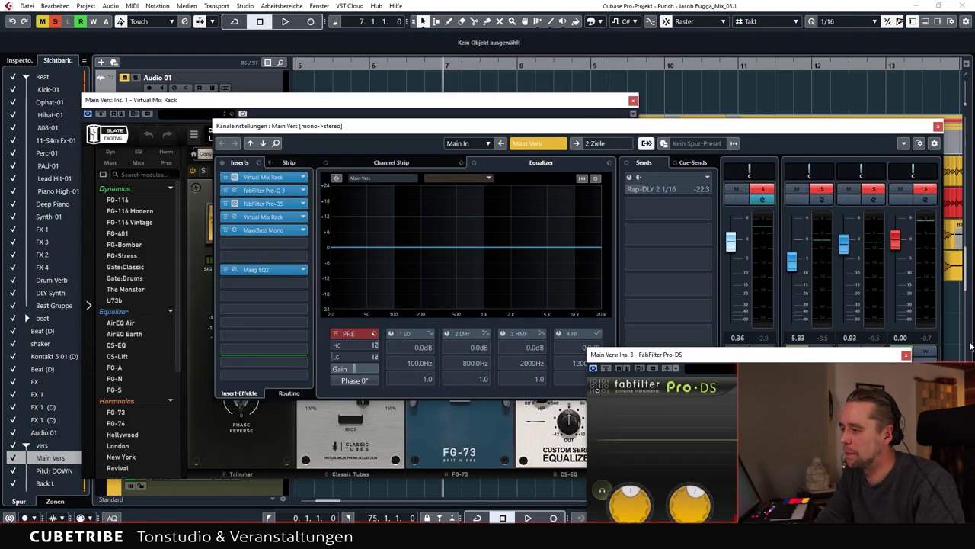
left_click_drag(819, 354, 564, 135)
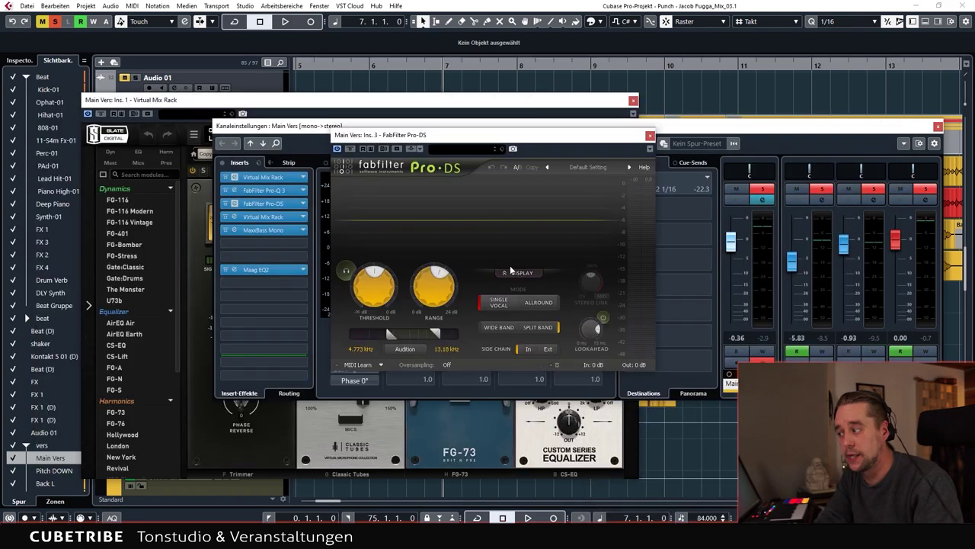
left_click(234, 217)
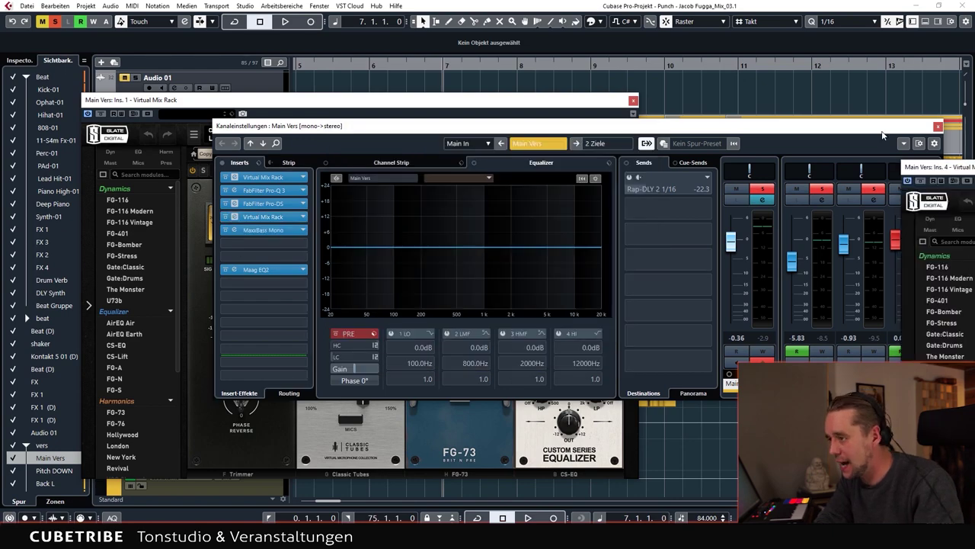
left_click_drag(938, 170, 202, 61)
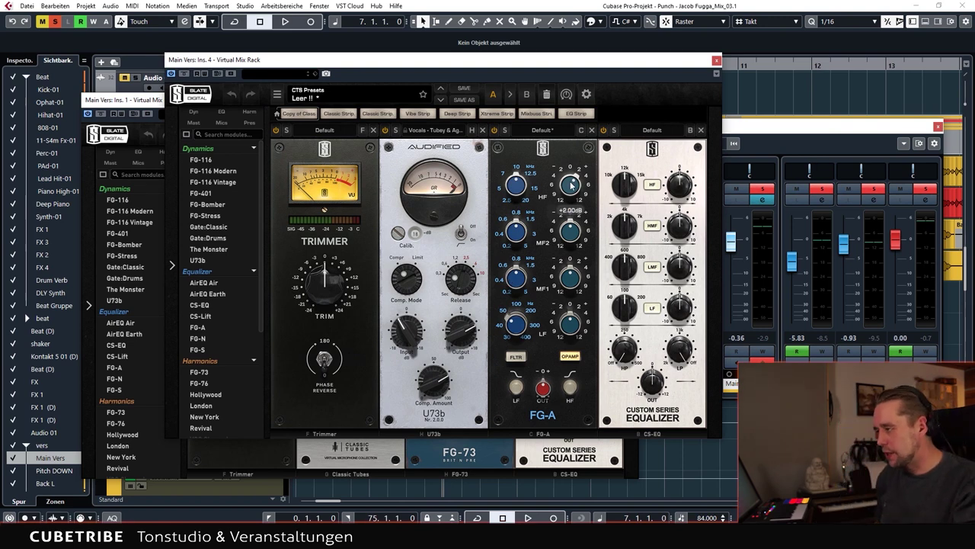
left_click(716, 60)
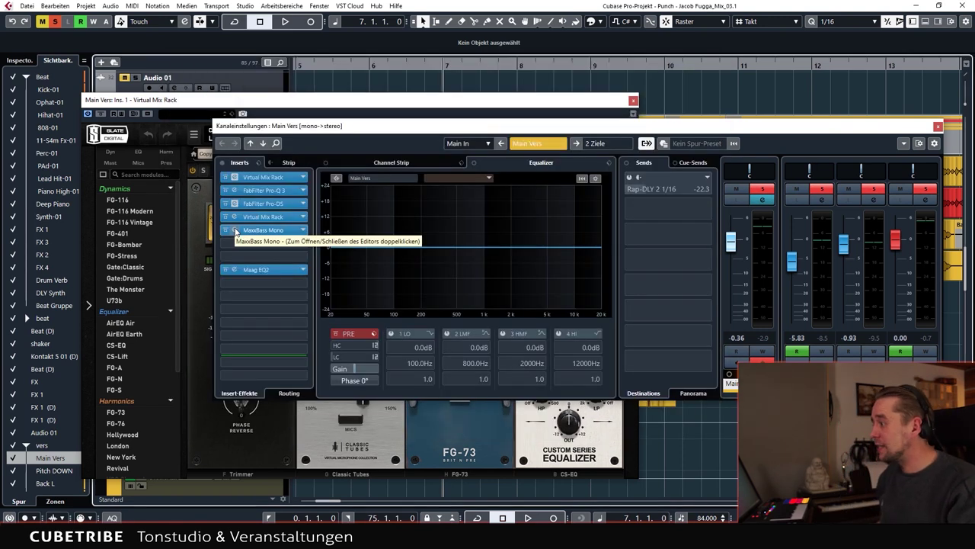
In Main Vers's MaxxBass Mono insert, load the Dave Pensado preset Pensado Vocal and slightly lower the MaxxBass level.
double_click(236, 231)
left_click_drag(399, 292, 487, 150)
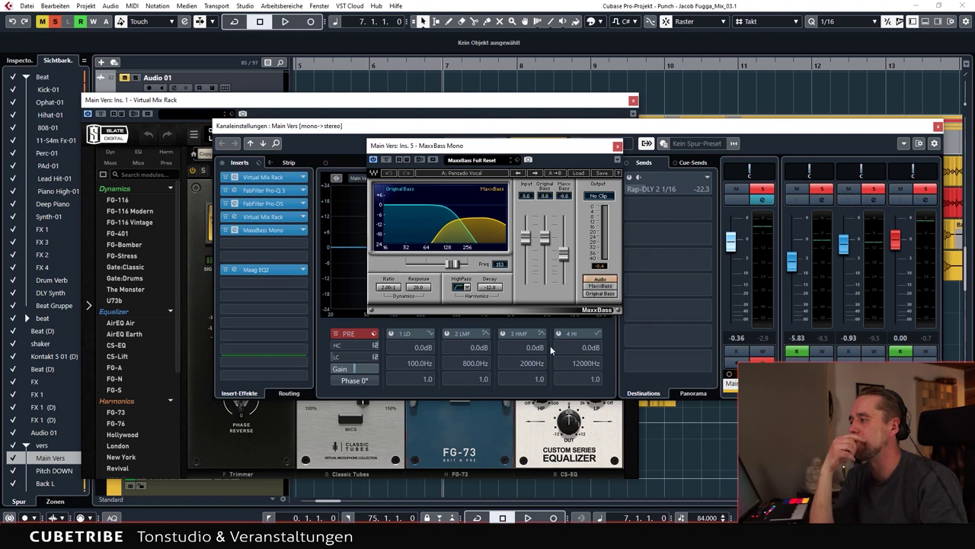
left_click(576, 172)
mouse_move(644, 351)
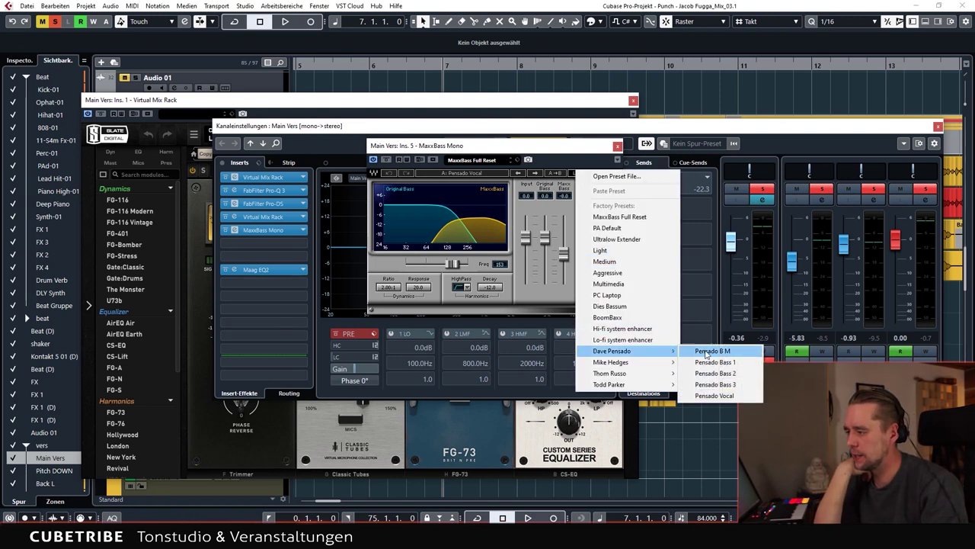
left_click(714, 395)
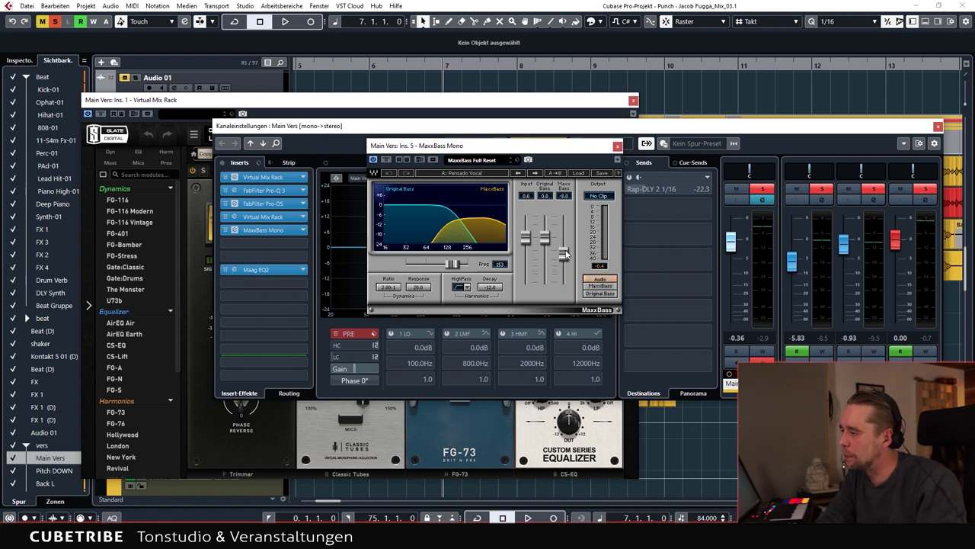
left_click_drag(565, 254, 563, 258)
Compare Main Vers with MaxxBass bypassed and active during playback from bar 7, leaving the effect active.
key("space")
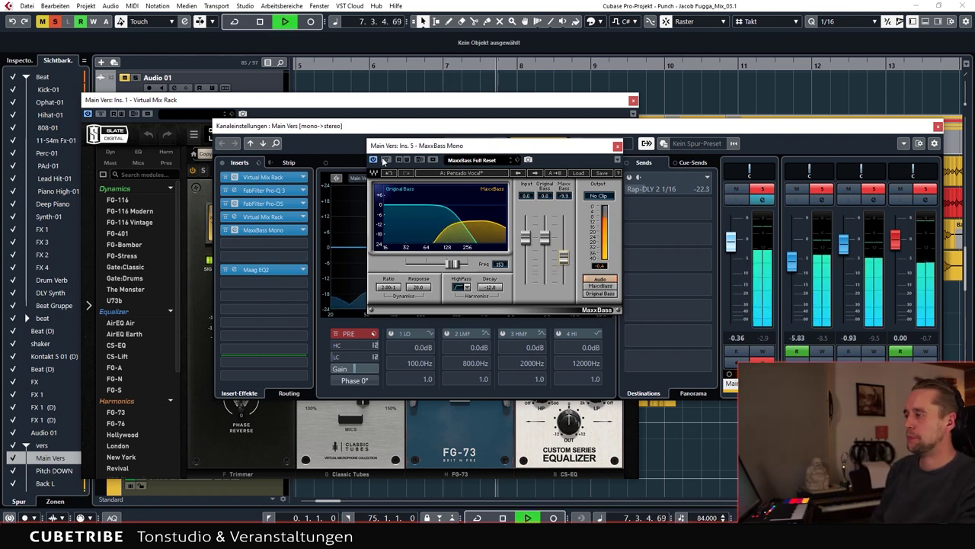
left_click(385, 161)
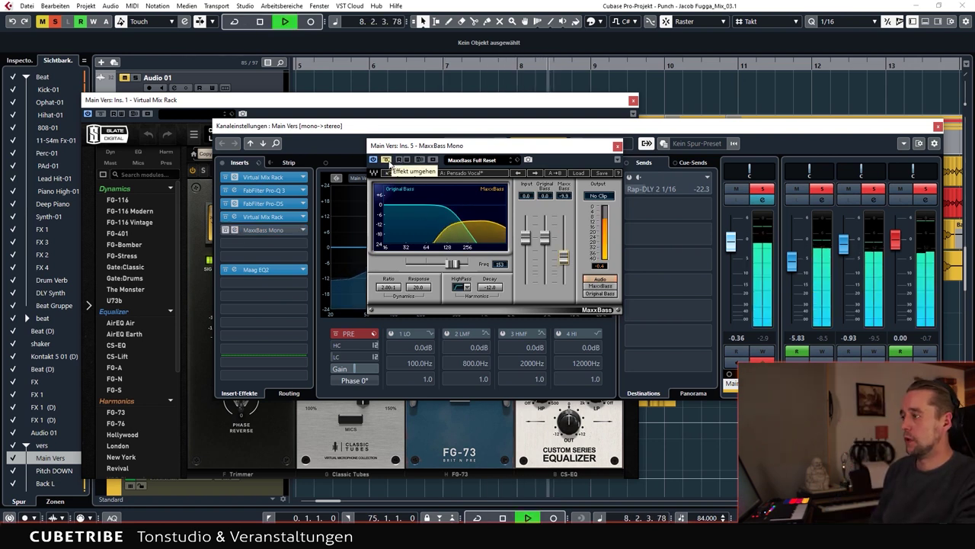
left_click(387, 162)
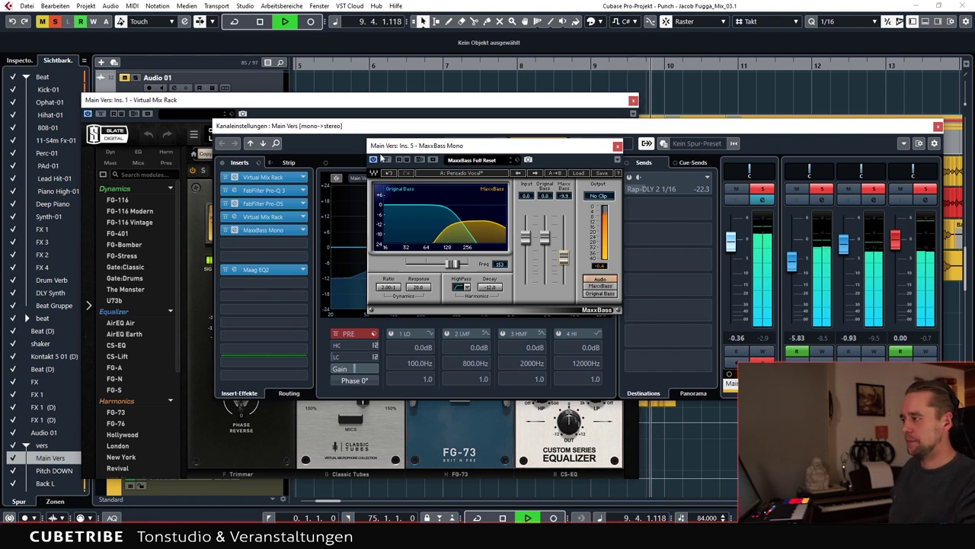
key("space")
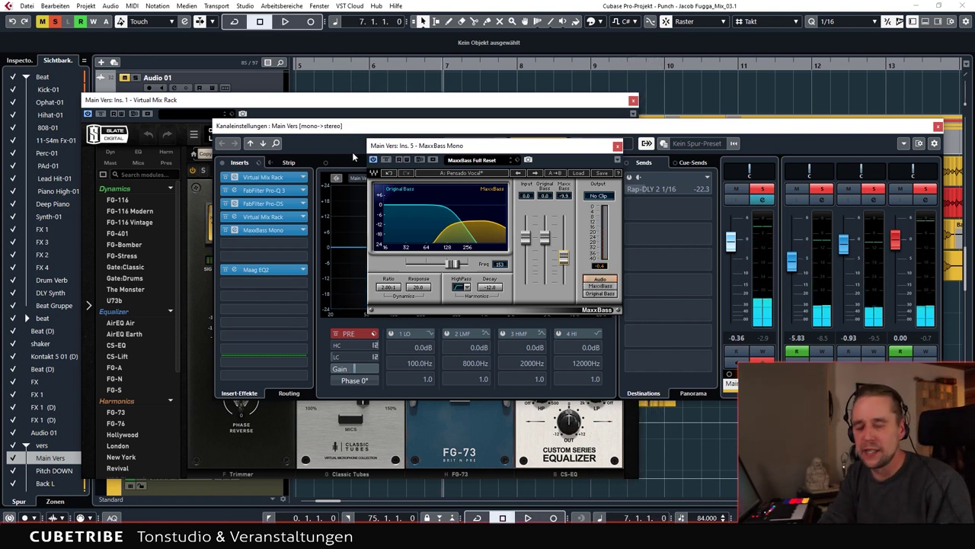
Examine the Maag EQ2 insert on Main Vers, close it, and close the channel settings and remaining plug-in windows.
left_click(235, 269)
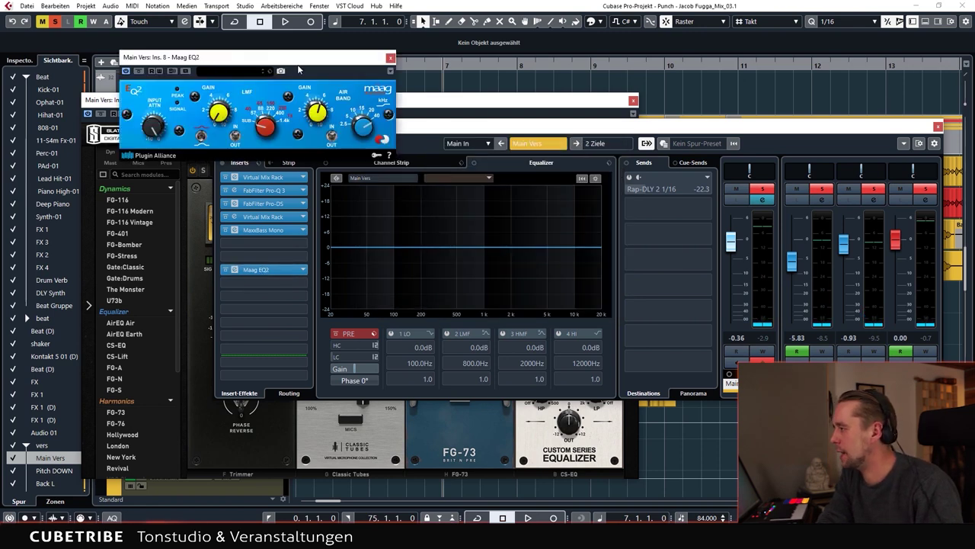
left_click_drag(301, 52, 535, 189)
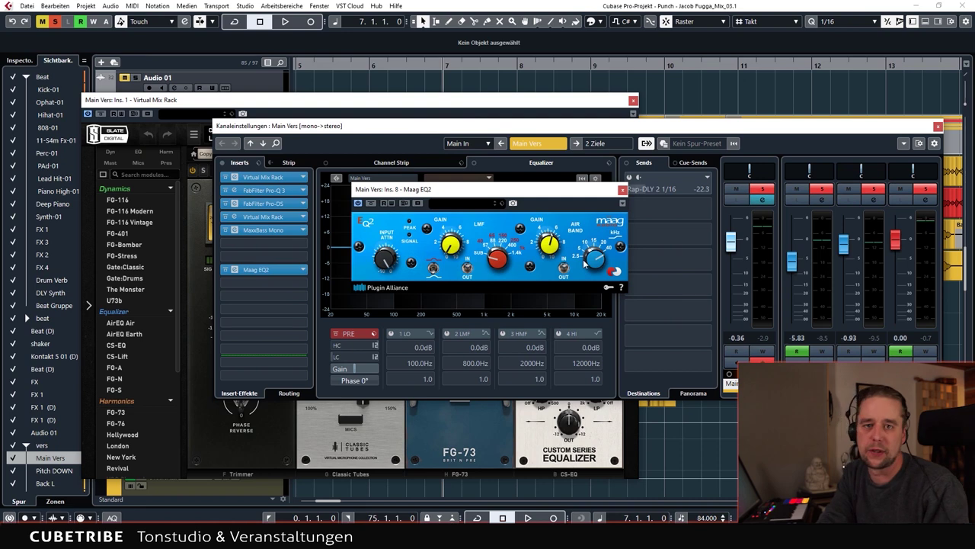
left_click(623, 189)
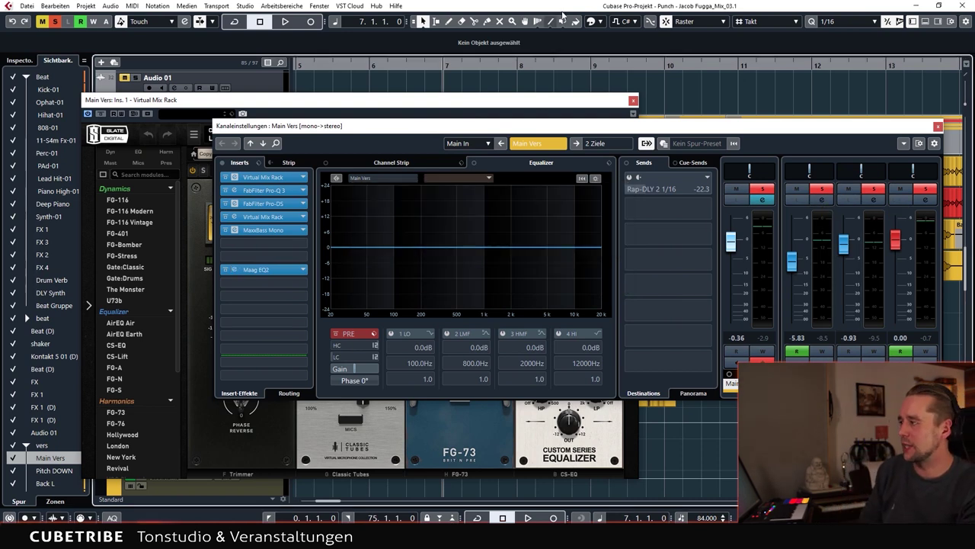
left_click(937, 126)
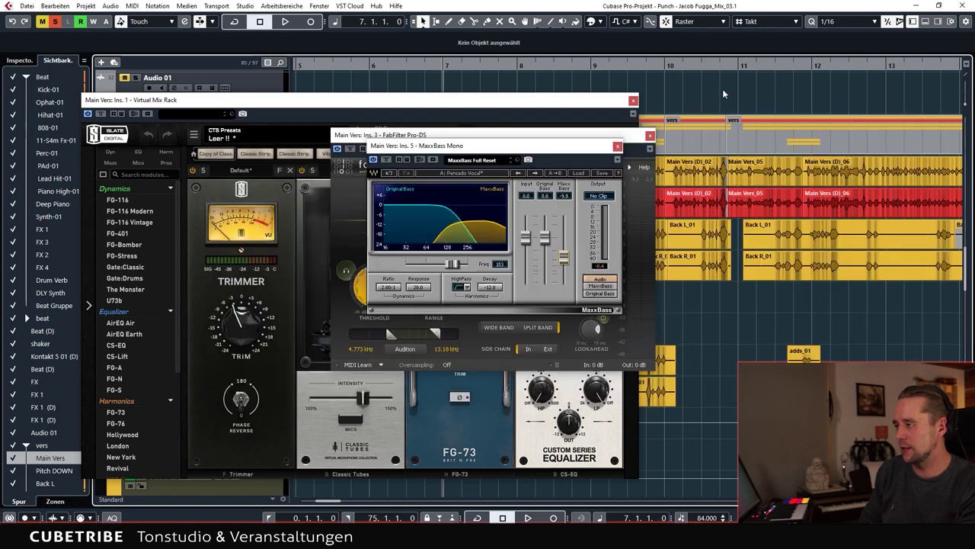
left_click(631, 101)
Select the verse tracks from Main Vers down to Voc 2 dly.
scroll(295, 358, "down", 4)
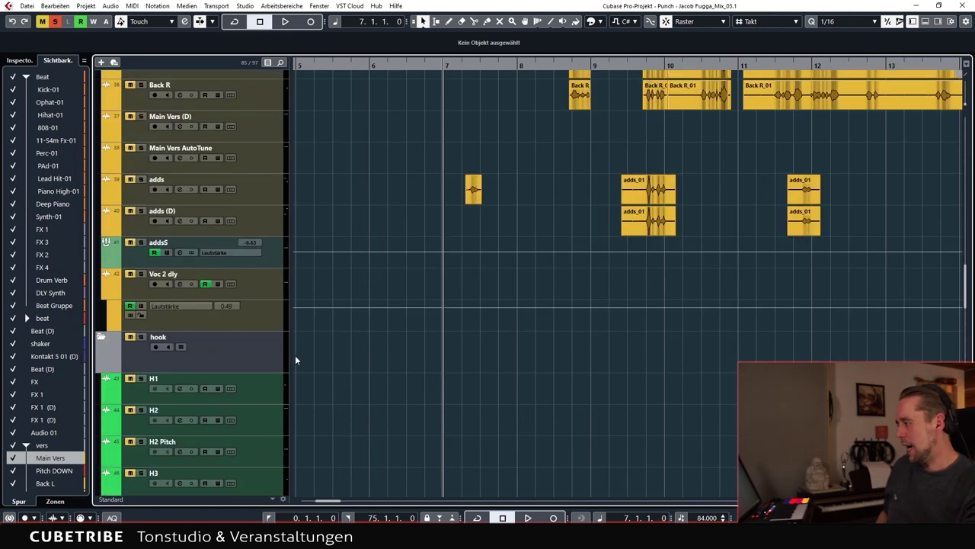
left_click(273, 282, "shift")
scroll(340, 286, "up", 4)
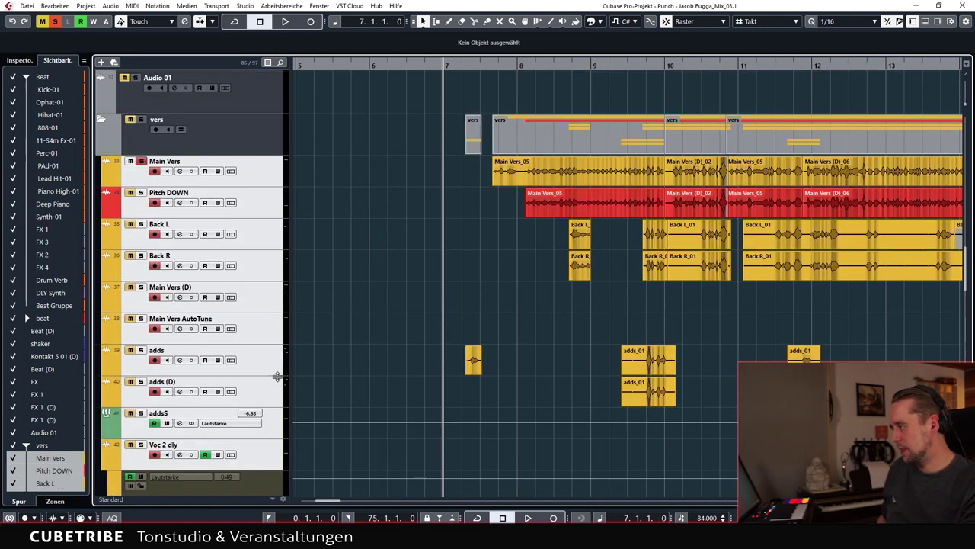
scroll(341, 284, "down", 2, "ctrl")
Open the channel settings of the Vers group track, examine its first Virtual Mix Rack insert, and close the rack.
scroll(233, 272, "down", 6)
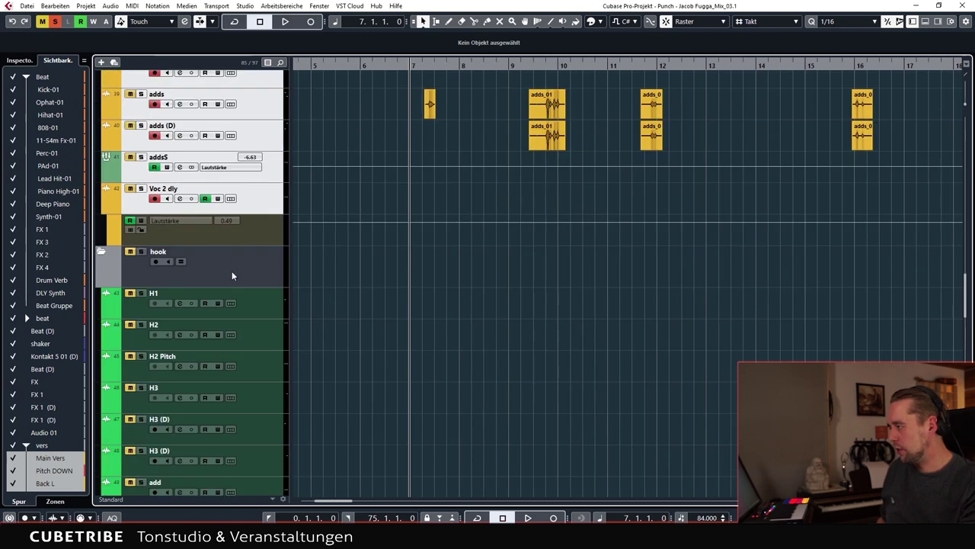
scroll(291, 251, "down", 8)
scroll(348, 305, "down", 10)
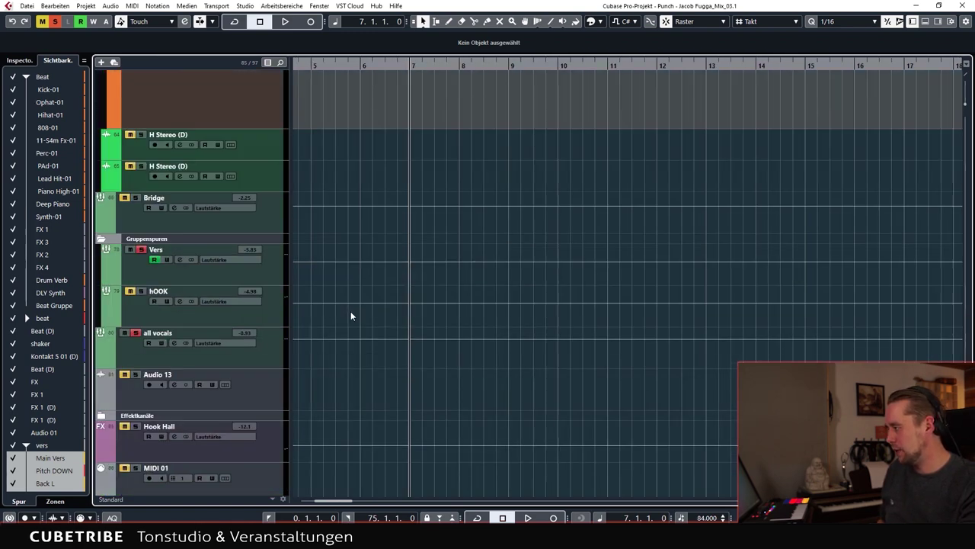
left_click(272, 279)
left_click(181, 260)
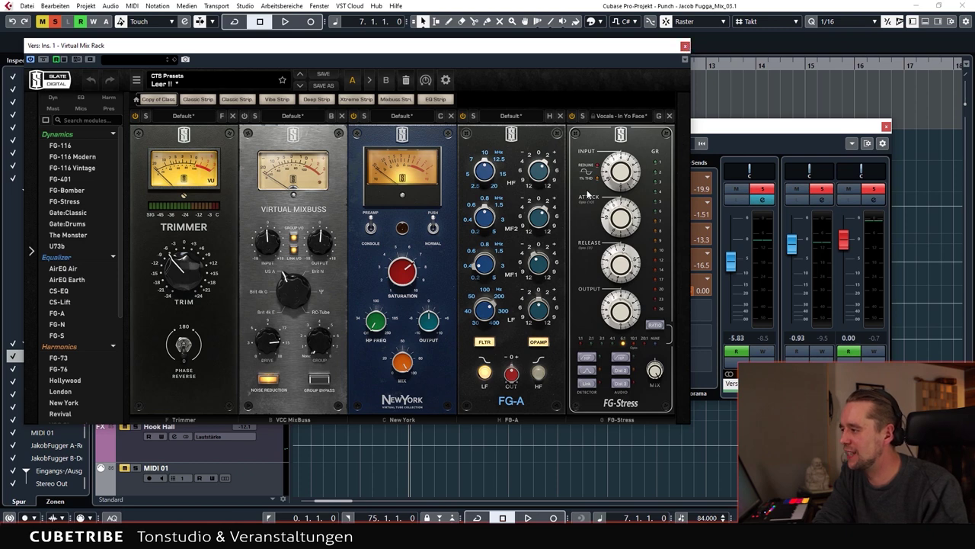
left_click(685, 48)
Open the Eiosis E2Deesser, Sibilance Stereo and FabFilter Pro-Q 3 inserts on the Vers group and examine their settings.
left_click(230, 191)
left_click(228, 203)
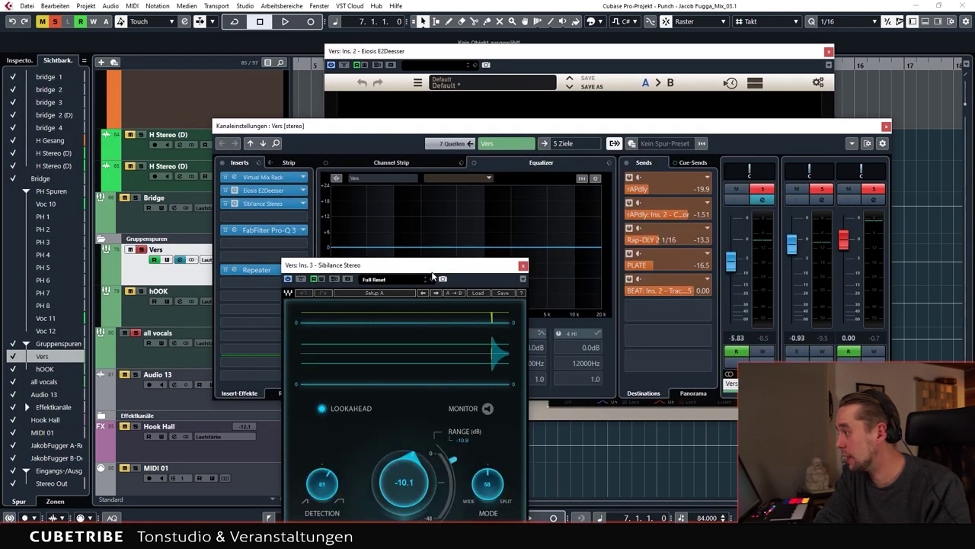
left_click_drag(439, 266, 579, 174)
left_click(234, 230)
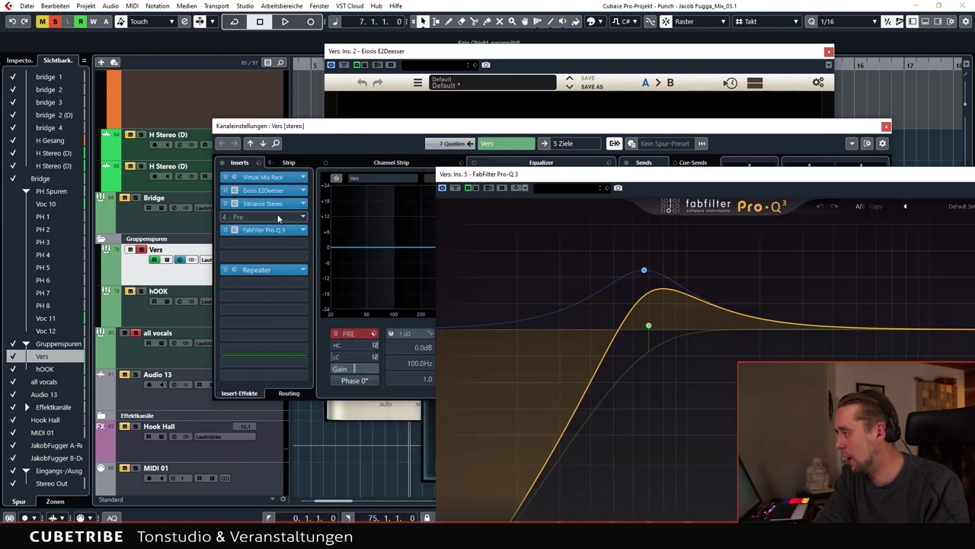
left_click_drag(754, 174, 564, 99)
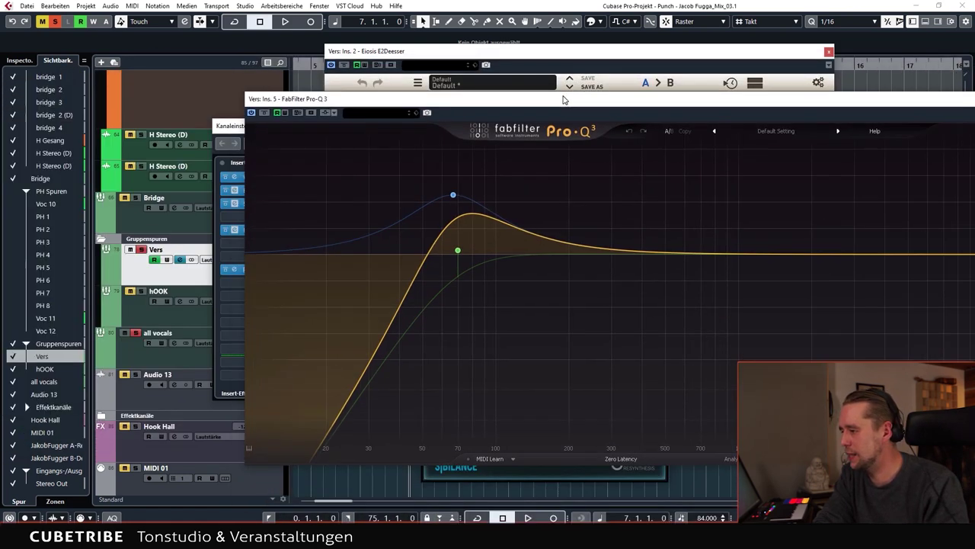
left_click(234, 127)
Examine the Repeater delay on the Vers group during playback from bar 7, stop, and close all of the group's windows.
left_click(226, 268)
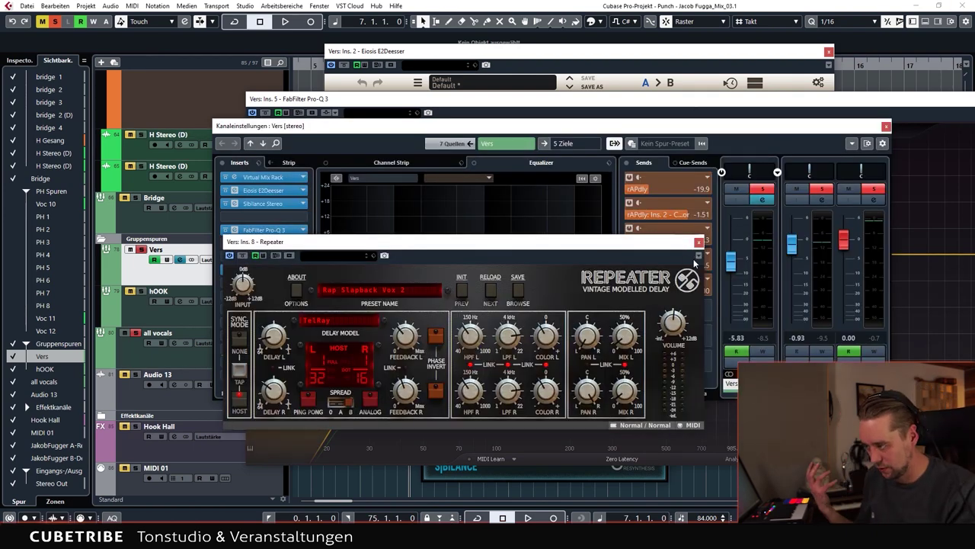
left_click_drag(519, 256, 522, 265)
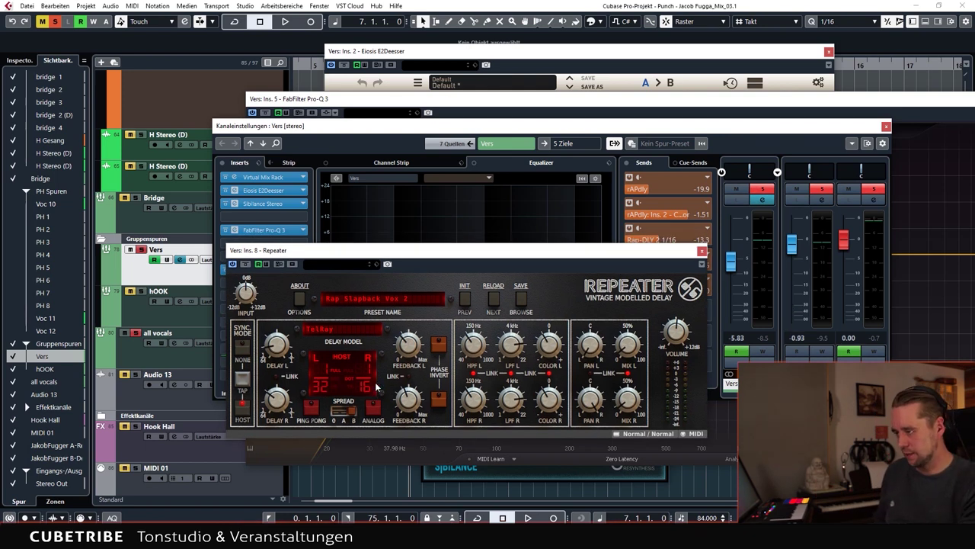
key("space")
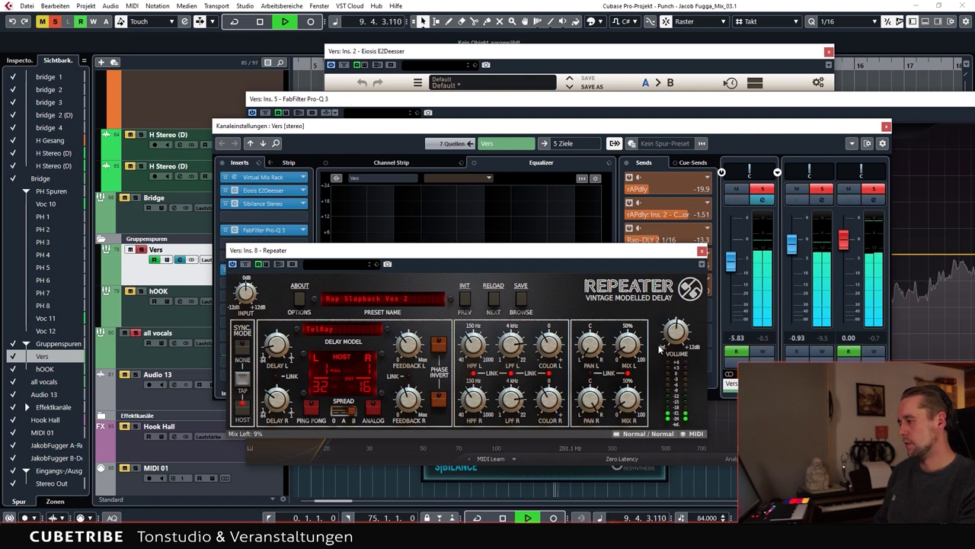
key("space")
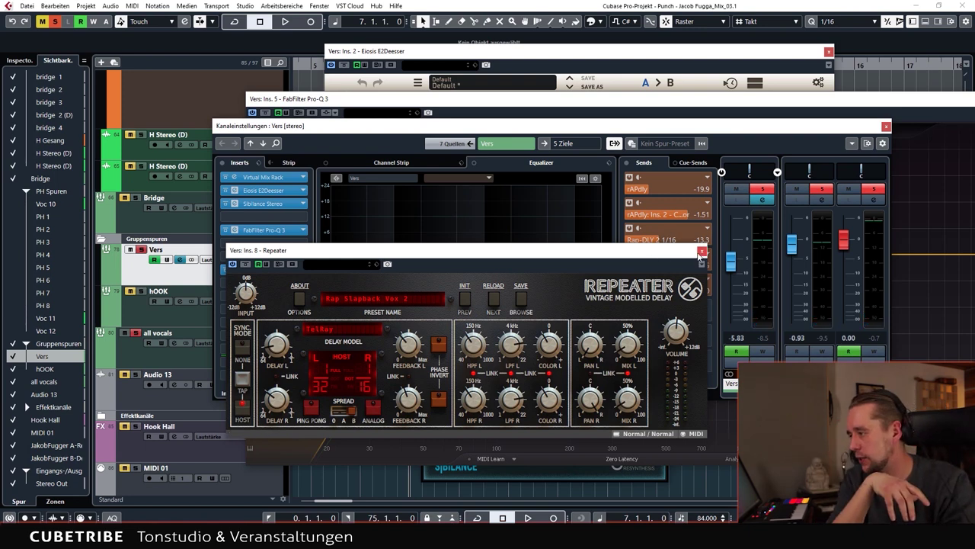
left_click(701, 252)
left_click(710, 109)
left_click(828, 51)
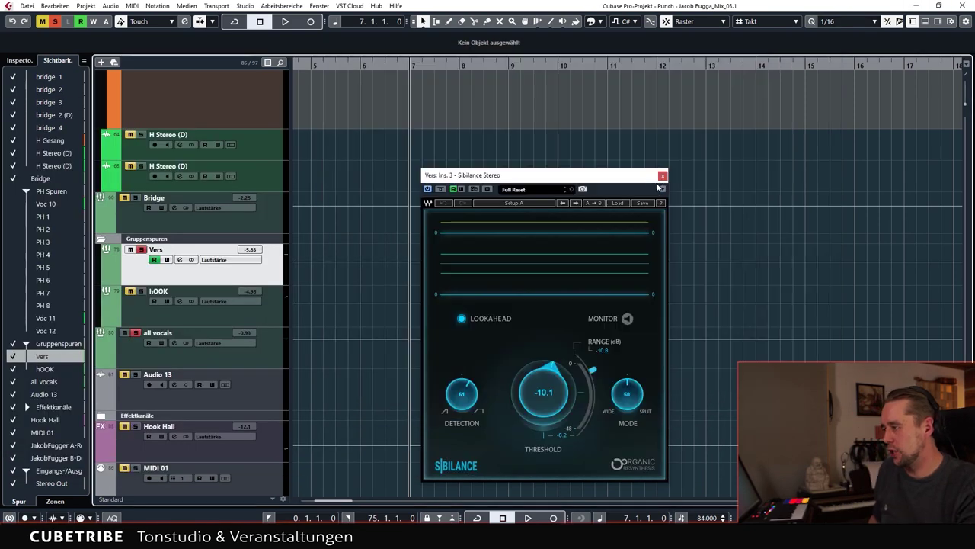
left_click(663, 176)
Return to the verse tracks around bars 7 to 13 and select the Pitch DOWN track.
scroll(535, 280, "up", 12)
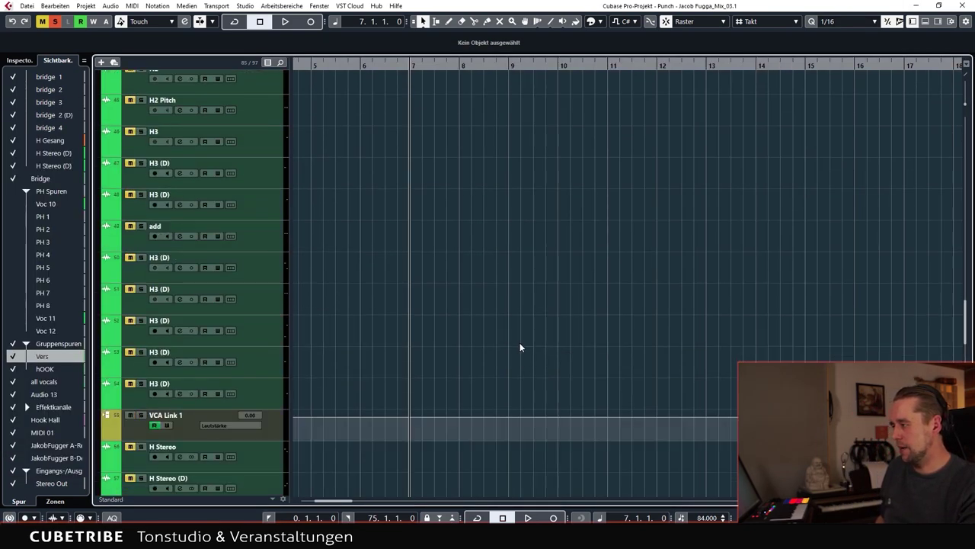
scroll(503, 320, "up", 3, "ctrl")
left_click(213, 197)
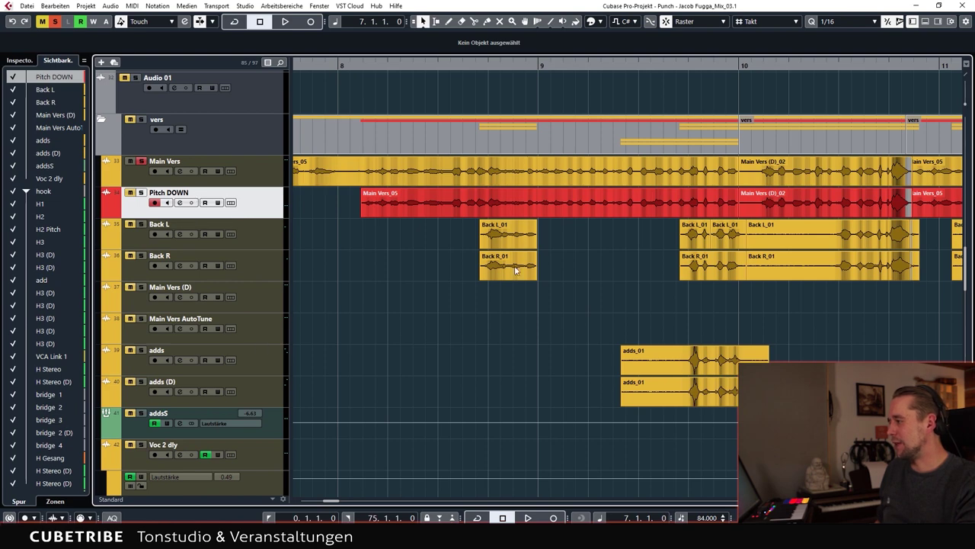
scroll(534, 262, "down", 3)
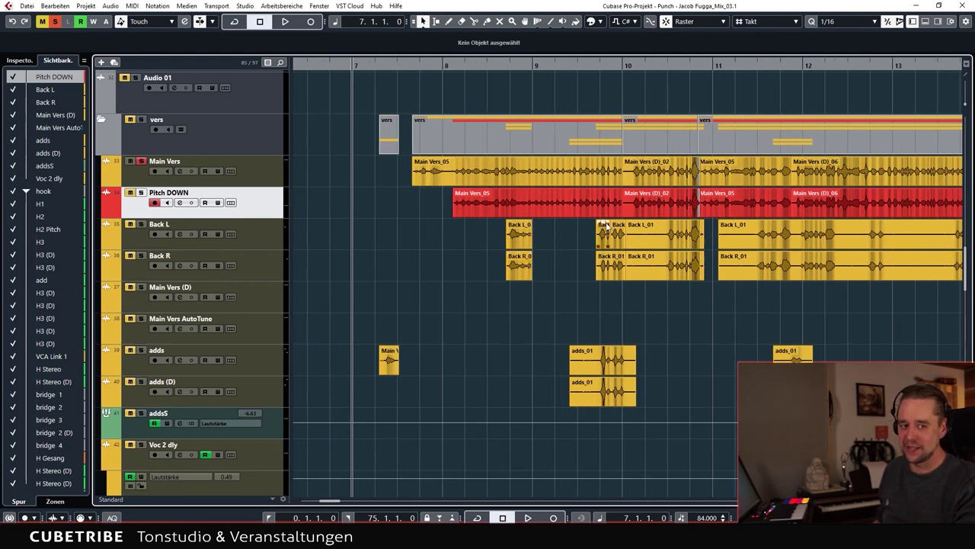
Solo the Back L and Back R tracks together with Main Vers and play the verse from bar 8.
left_click(266, 235)
left_click(267, 254, "shift")
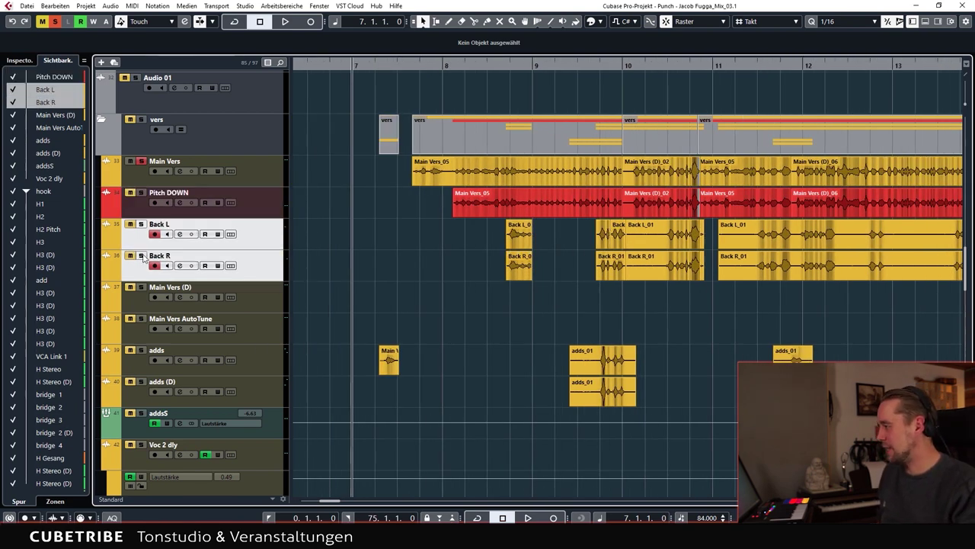
left_click(443, 63)
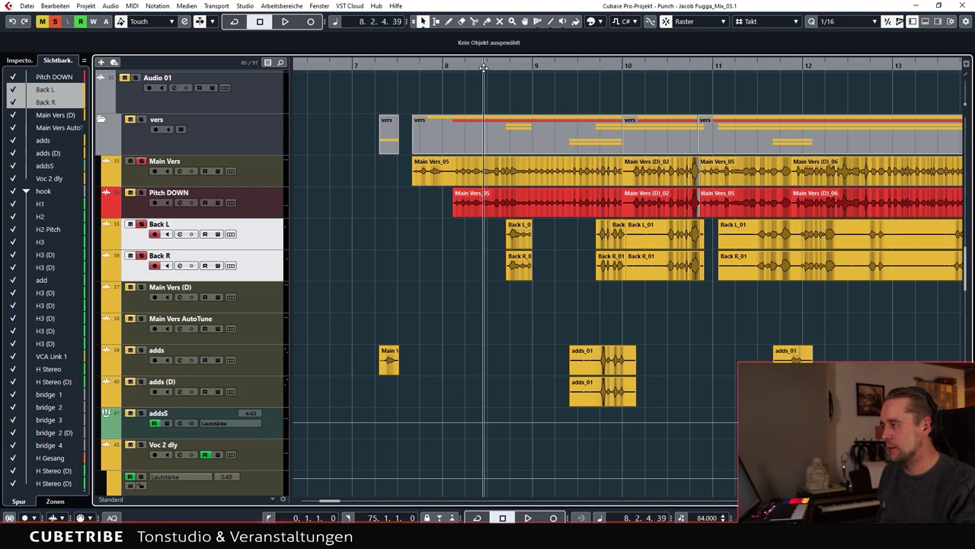
key("space")
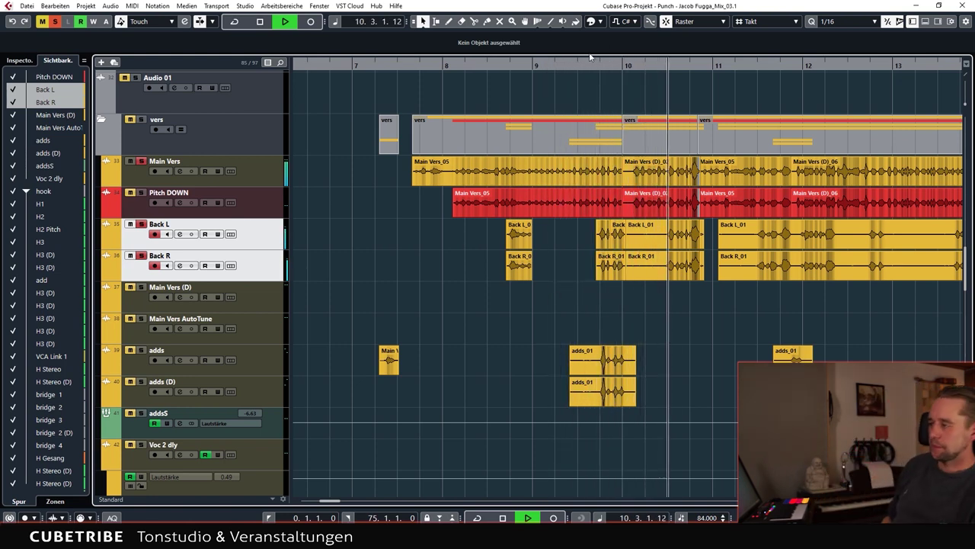
Stop playback, open the Back L channel's Virtual Mix Rack insert, examine its modules, and close the windows.
key("space")
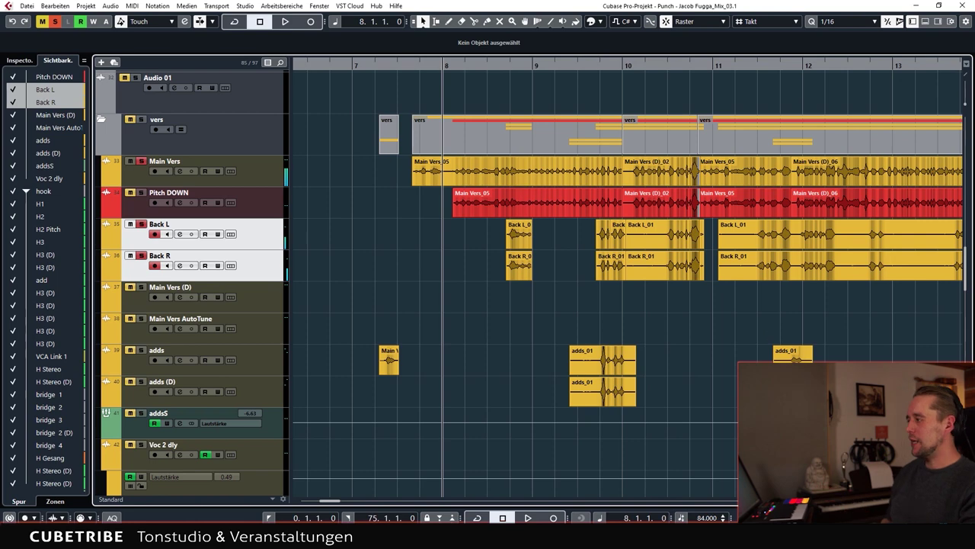
left_click(181, 234)
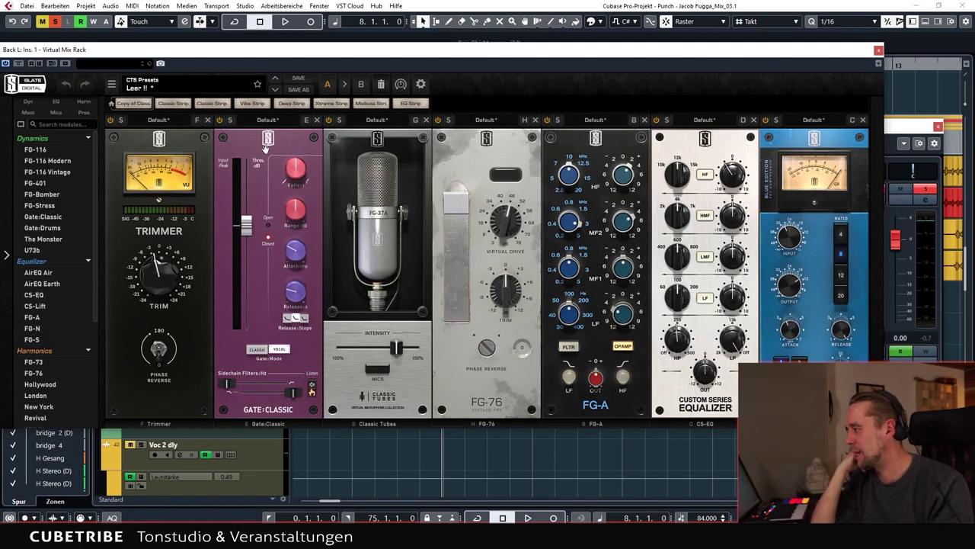
left_click(937, 127)
left_click_drag(838, 49, 347, 128)
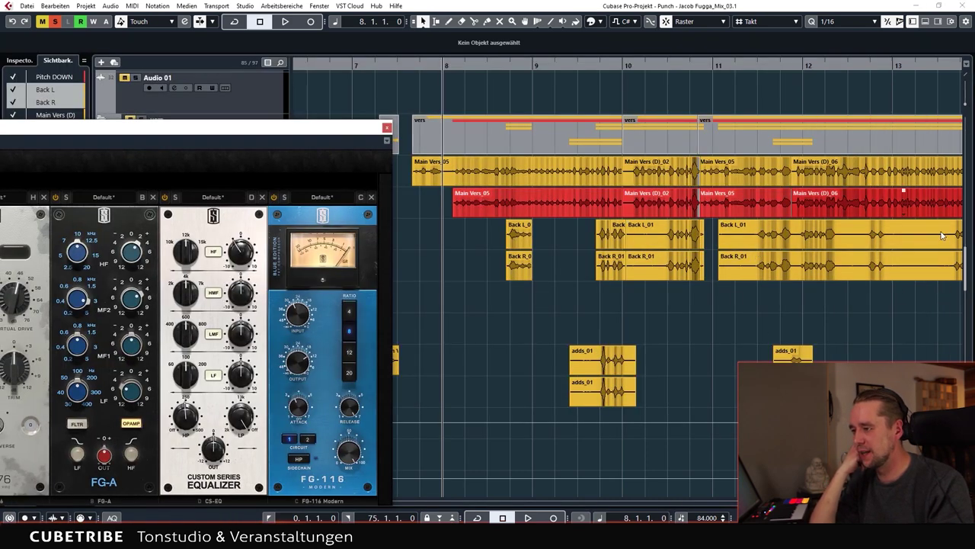
left_click_drag(188, 126, 759, 76)
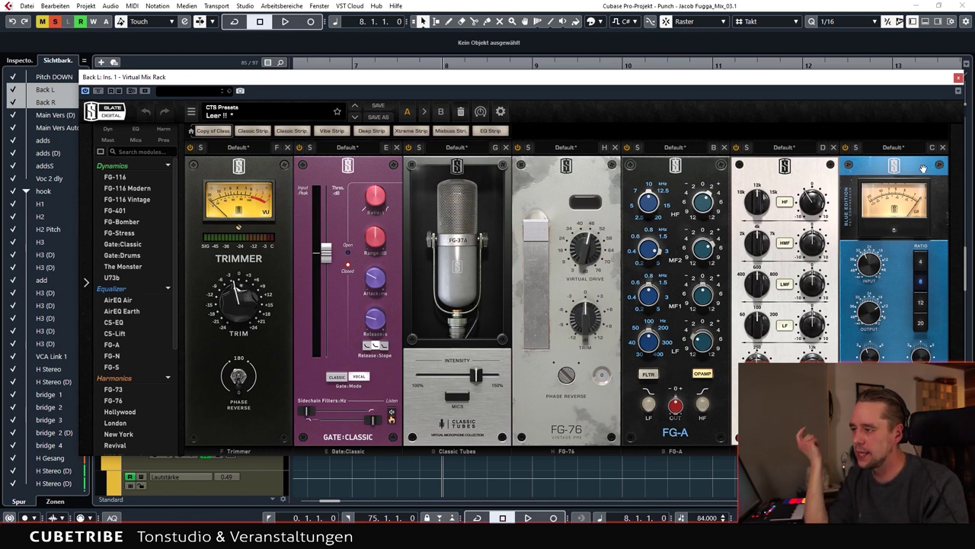
left_click(958, 77)
Play the backing vocals around bars 8 to 10 with only Back L and Back R soloed, and stop.
scroll(468, 90, "up", 6)
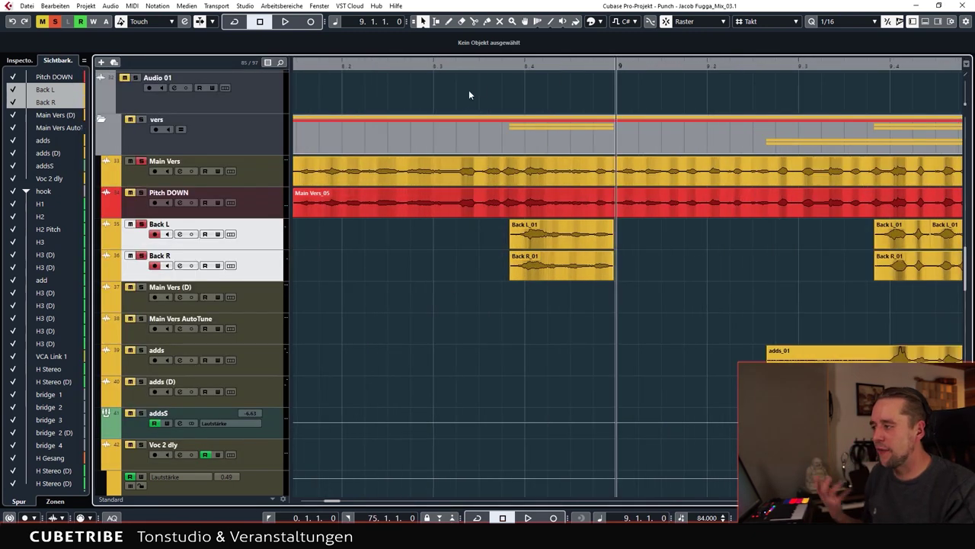
key("KP_Subtract")
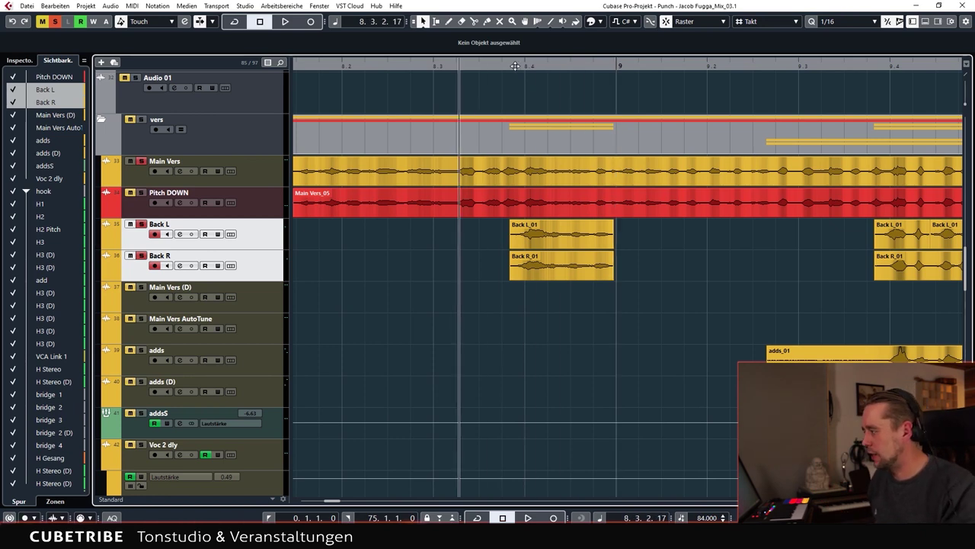
key("space")
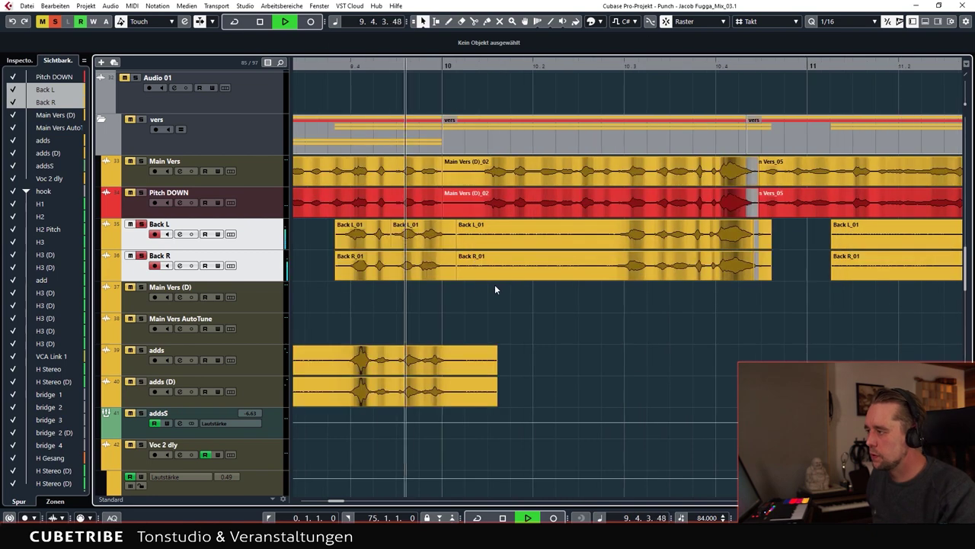
scroll(615, 261, "right", 2)
scroll(616, 256, "down", 2, "ctrl")
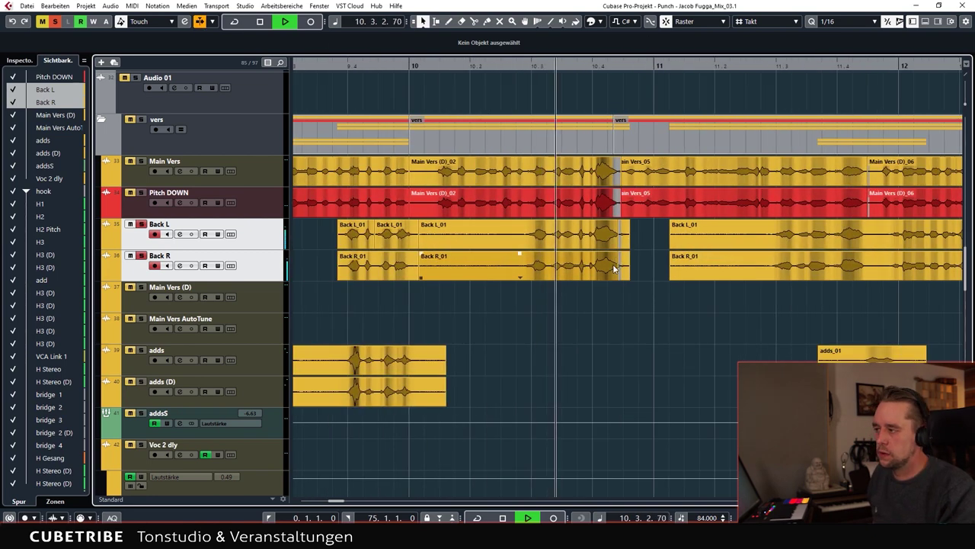
key("space")
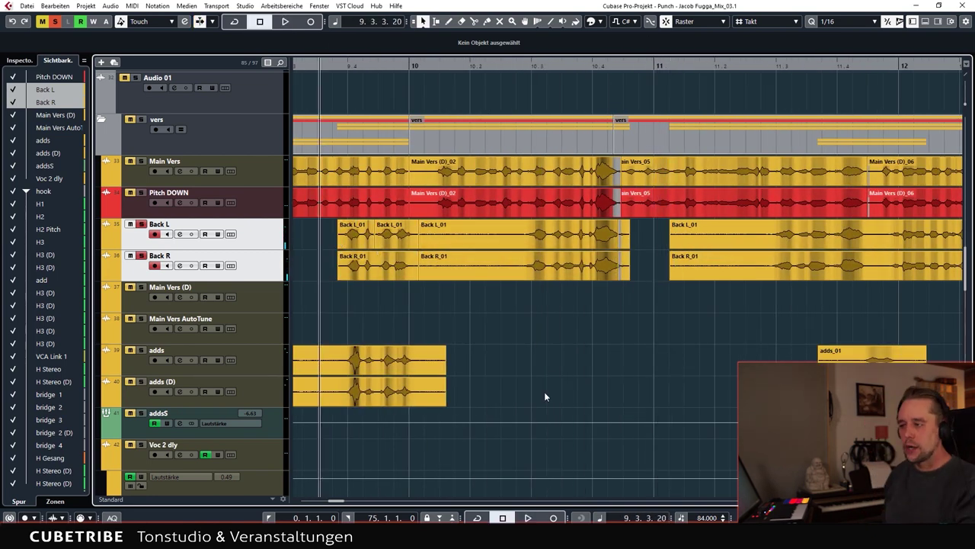
Play the verse from bar 9 with Main Vers soloed alongside Back L and Back R, and stop.
scroll(531, 408, "down", 2, "ctrl")
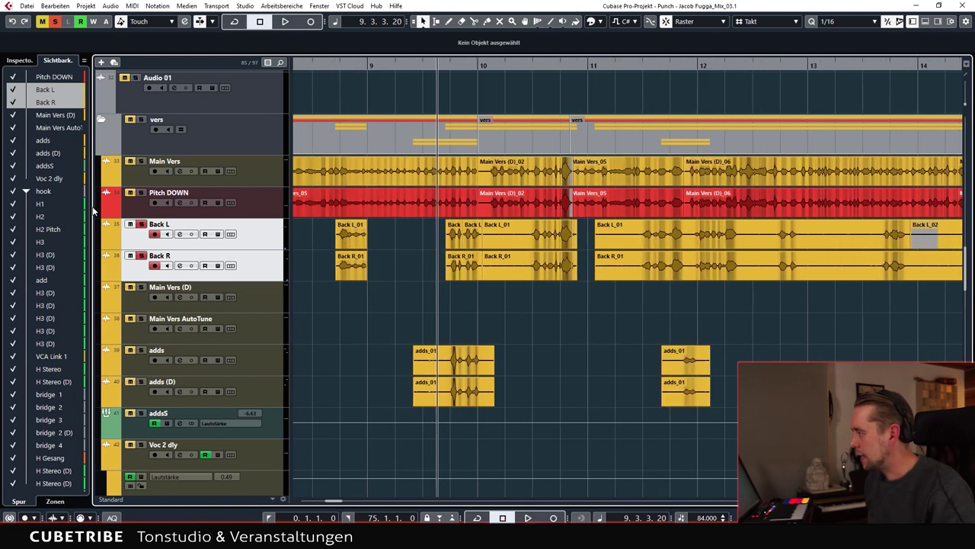
double_click(370, 72)
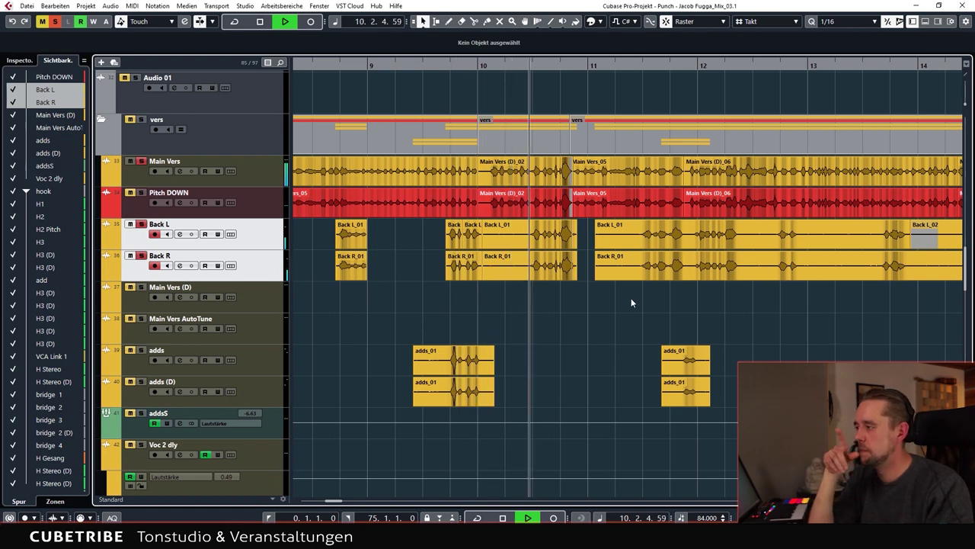
key("space")
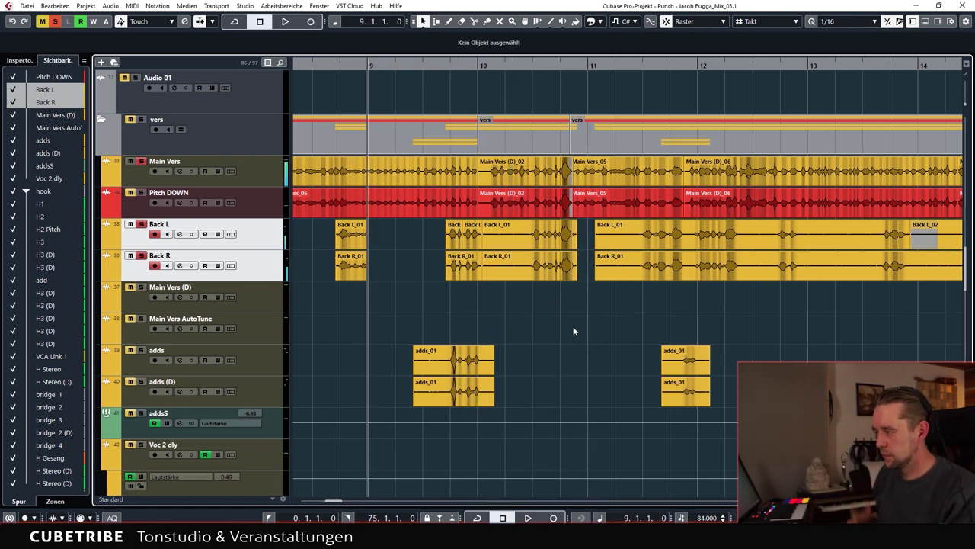
Examine where the adds and adds (D) clips sit across the song and select the adds (D) track.
scroll(434, 410, "up", 2)
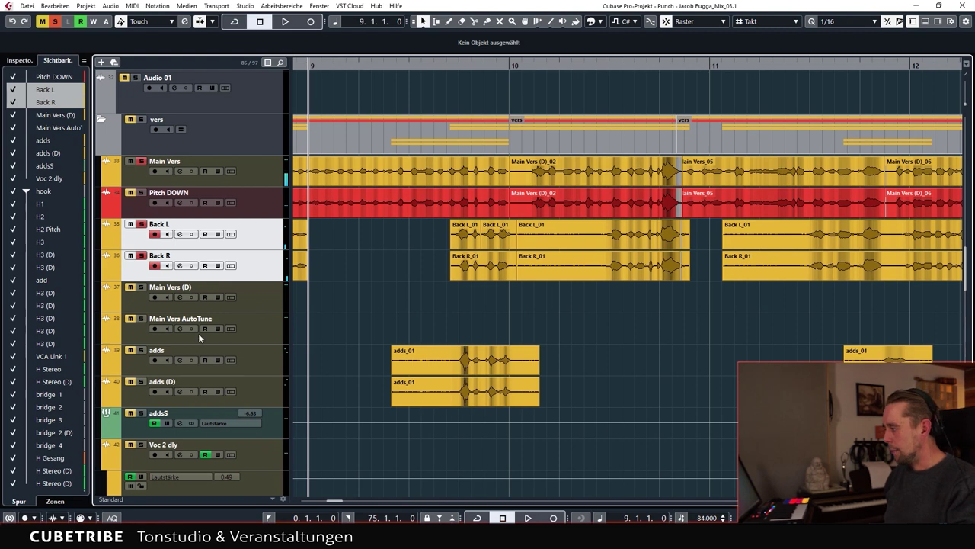
scroll(320, 182, "down", 3)
left_click(281, 344)
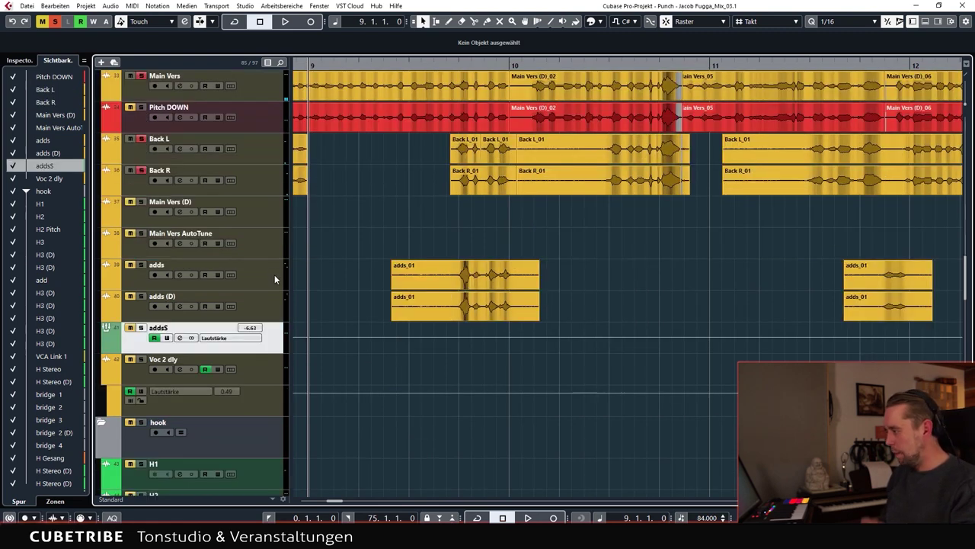
scroll(506, 214, "down", 6)
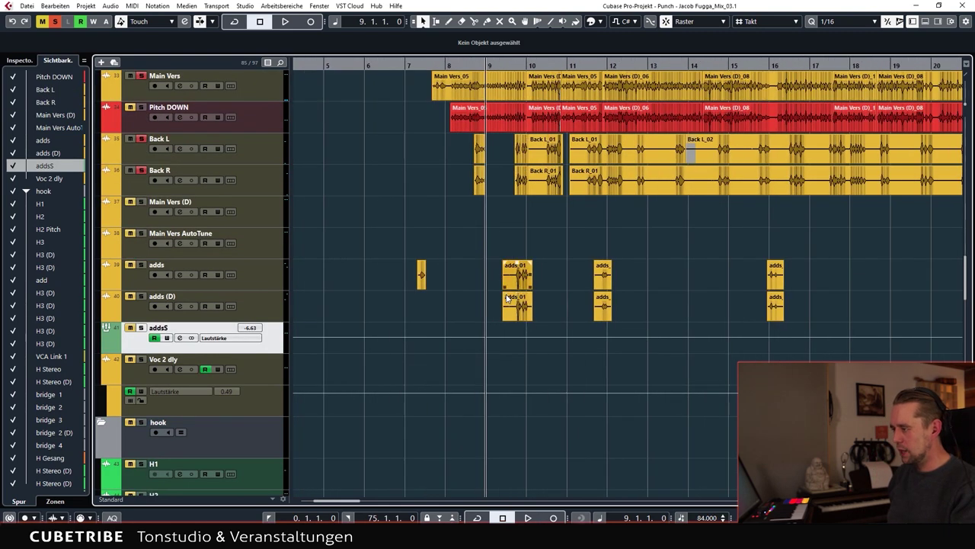
scroll(531, 300, "down", 2)
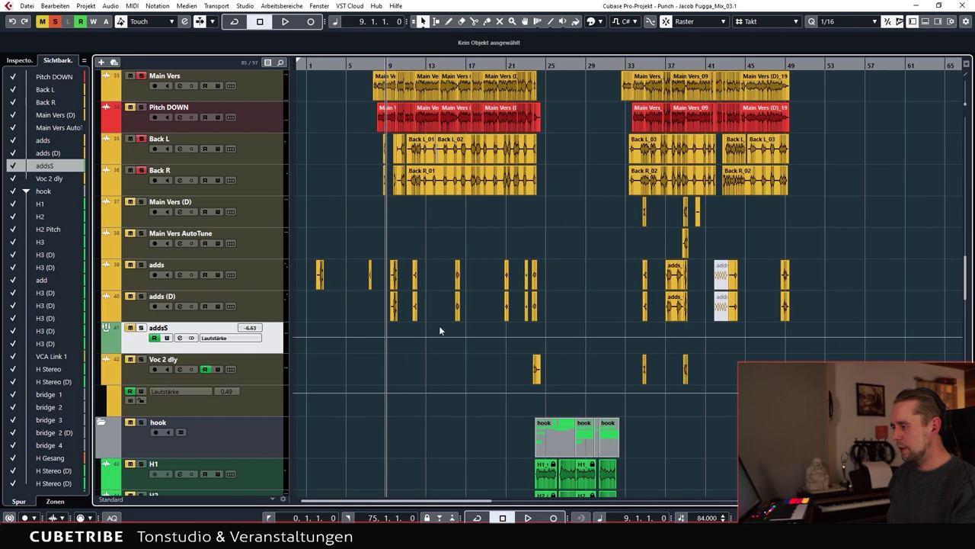
left_click(273, 277)
key("Down")
scroll(399, 329, "up", 3)
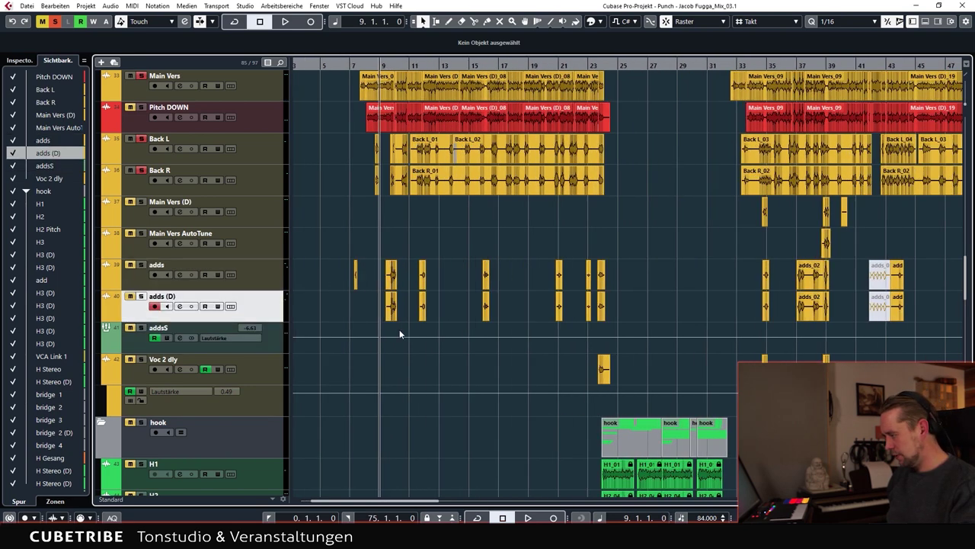
Solo the adds and adds (D) tracks, play the ad-lib at bar 2, and stop.
left_click(344, 67)
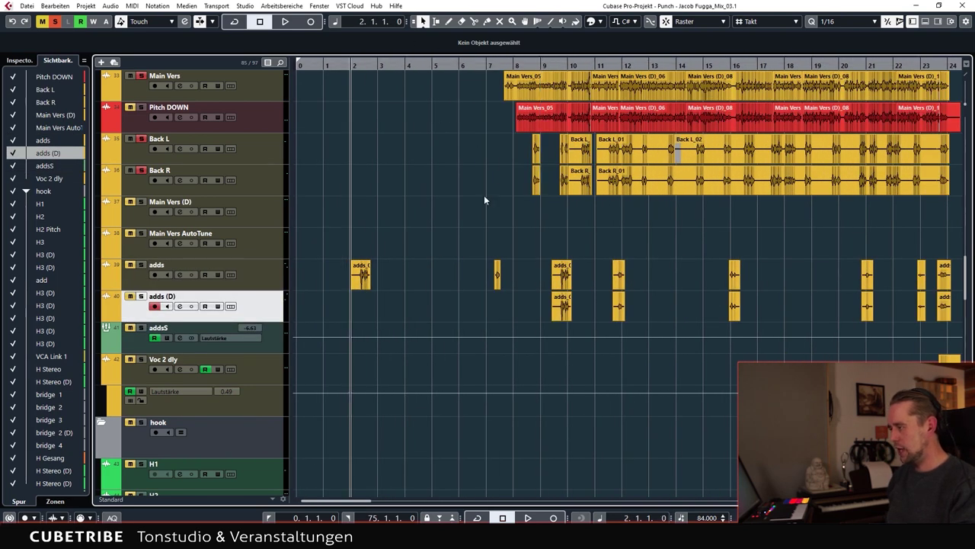
left_click(141, 266, "ctrl")
key("space")
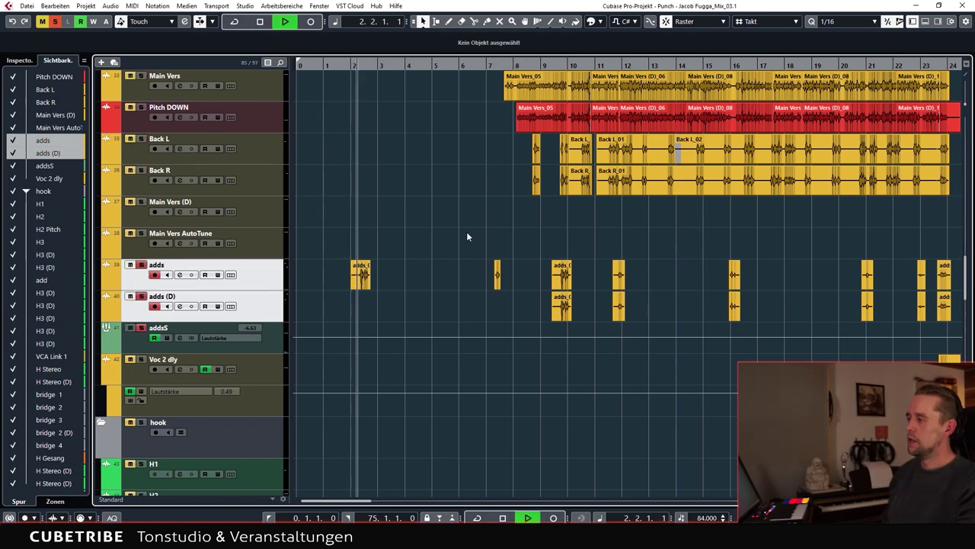
key("space")
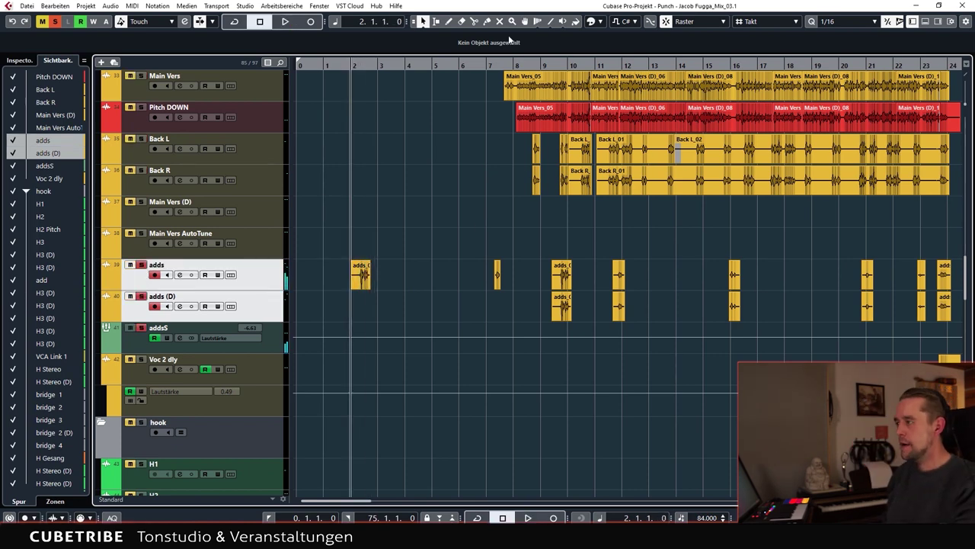
Move the playback position to bar 7, examine Auto-Tune Pro and the channel settings of the adds track, and close both windows.
left_click_drag(491, 59, 503, 114)
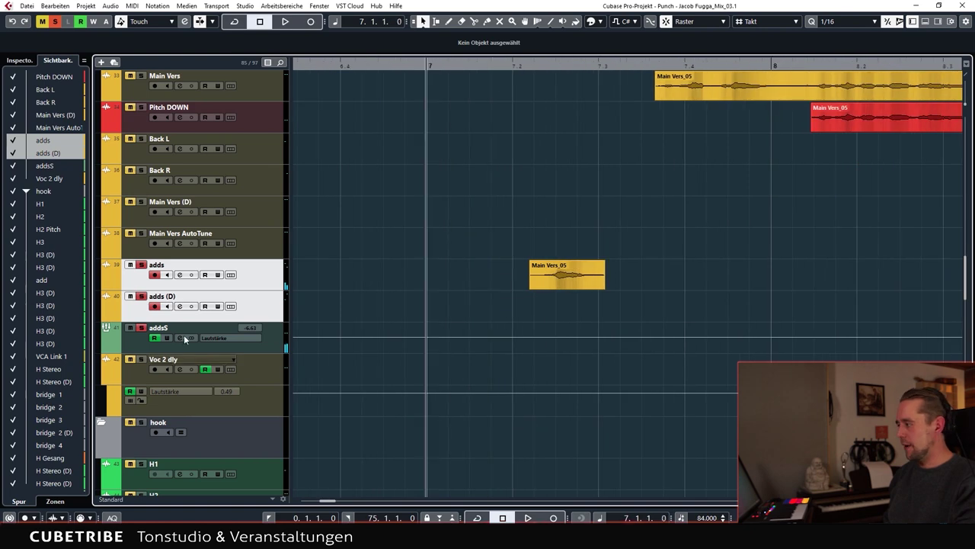
left_click(180, 275)
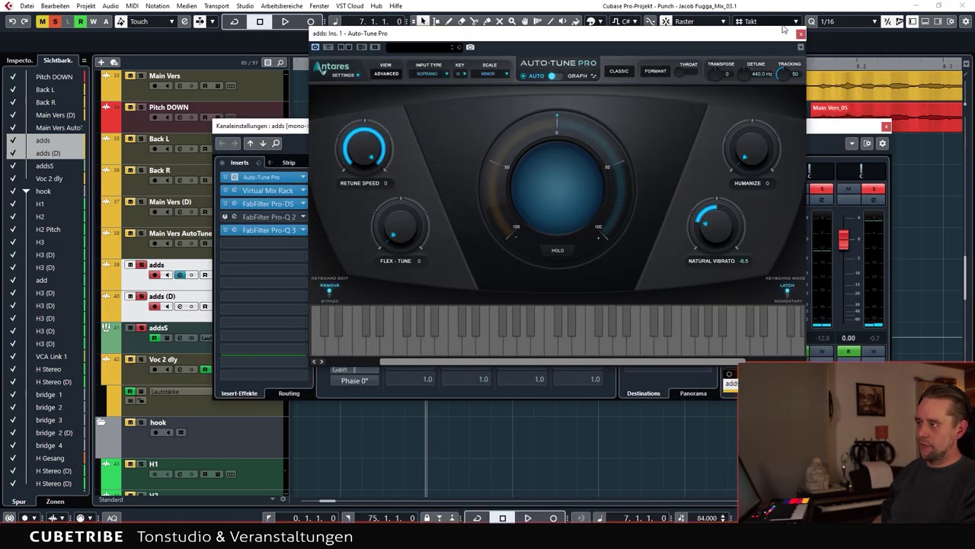
left_click(800, 34)
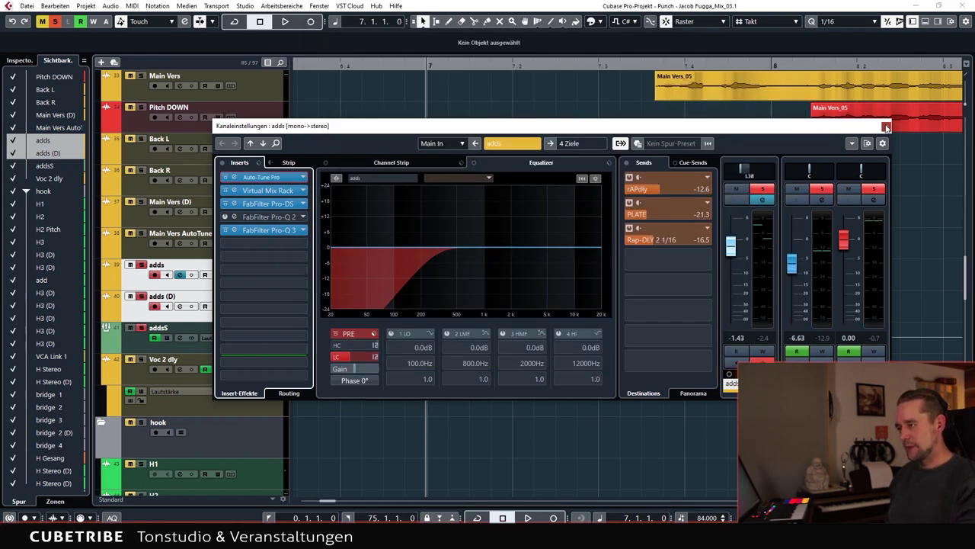
left_click(886, 126)
Play the soloed ad-libs from bar 7 and again from bar 9.
key("g")
key("g")
key("g")
key("g")
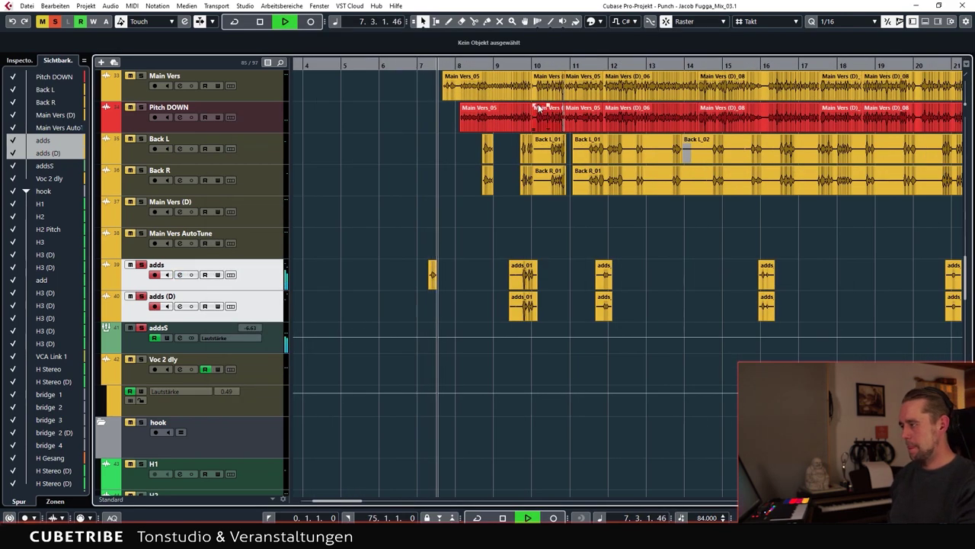
key("space")
left_click(510, 66)
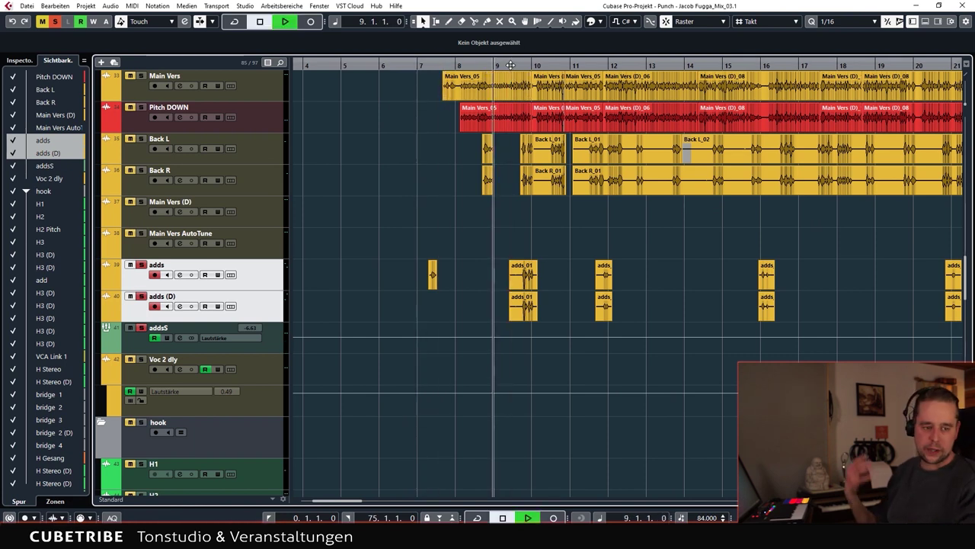
key("space")
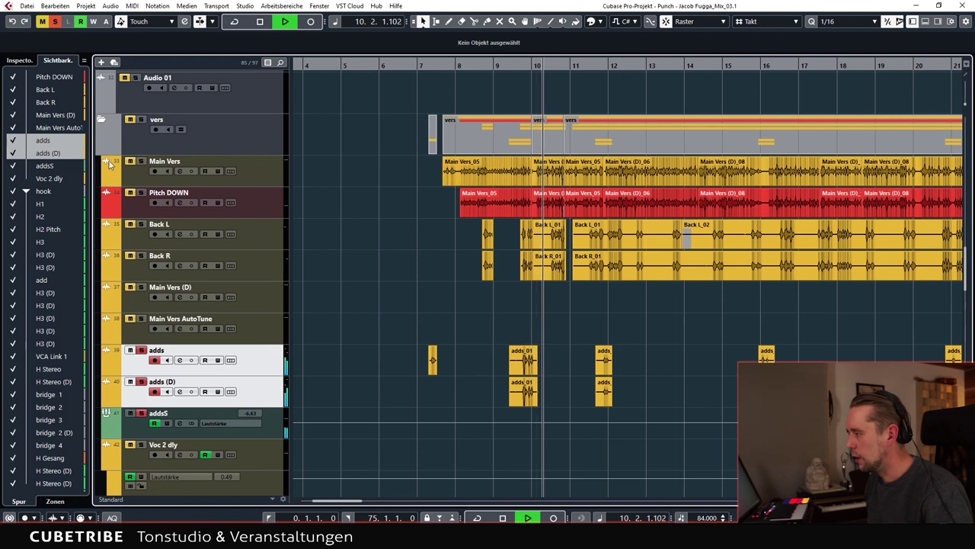
Solo the whole vers folder during playback, listen to the verse into bar 12, and stop.
left_click(140, 120)
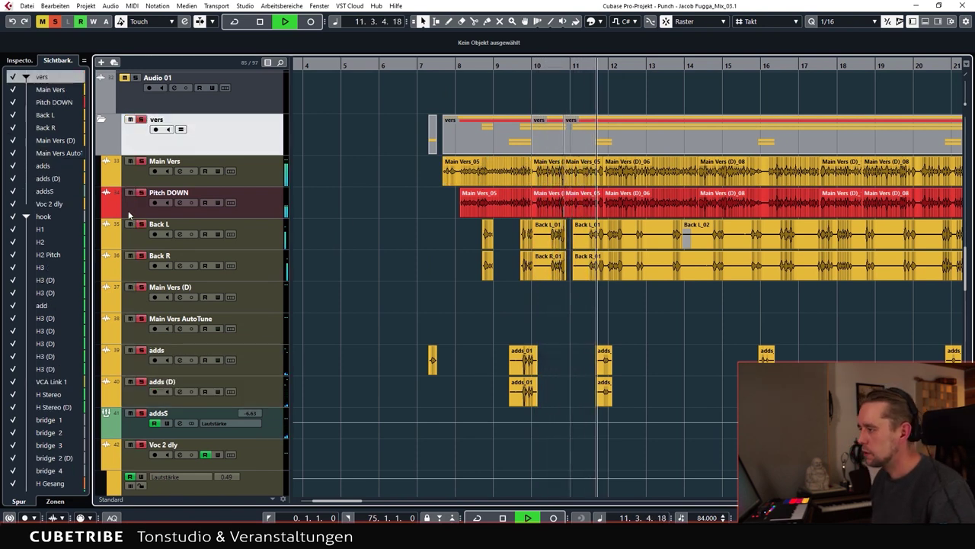
scroll(669, 357, "right", 2)
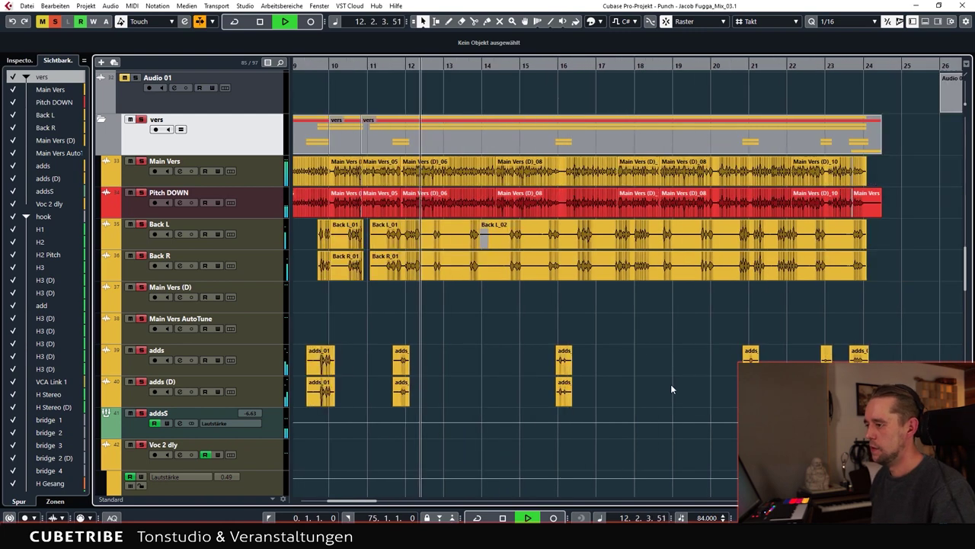
scroll(637, 341, "down", 3)
key("space")
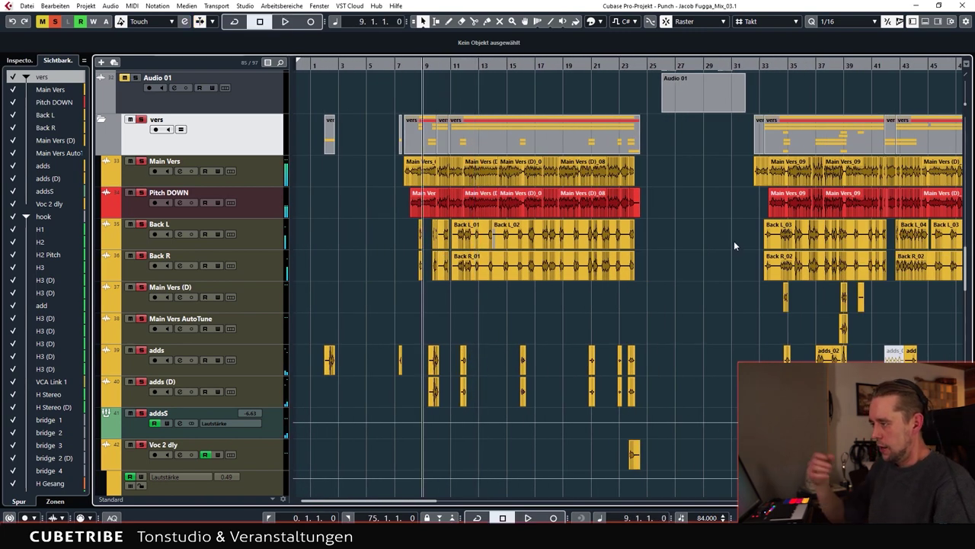
Move the playback position to bar 24, solo the hook folder instead of the verse tracks, and select the H1 track.
scroll(736, 274, "down", 6)
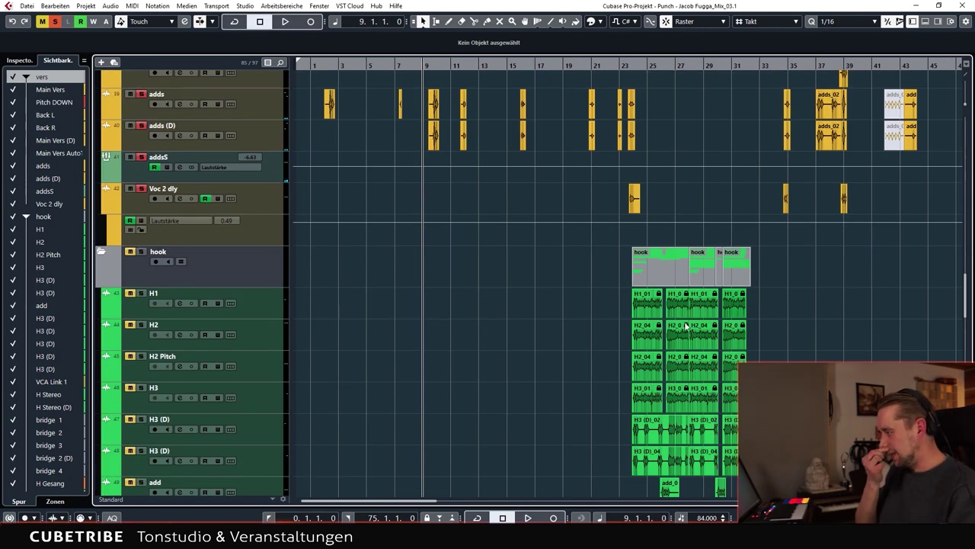
scroll(547, 359, "down", 4)
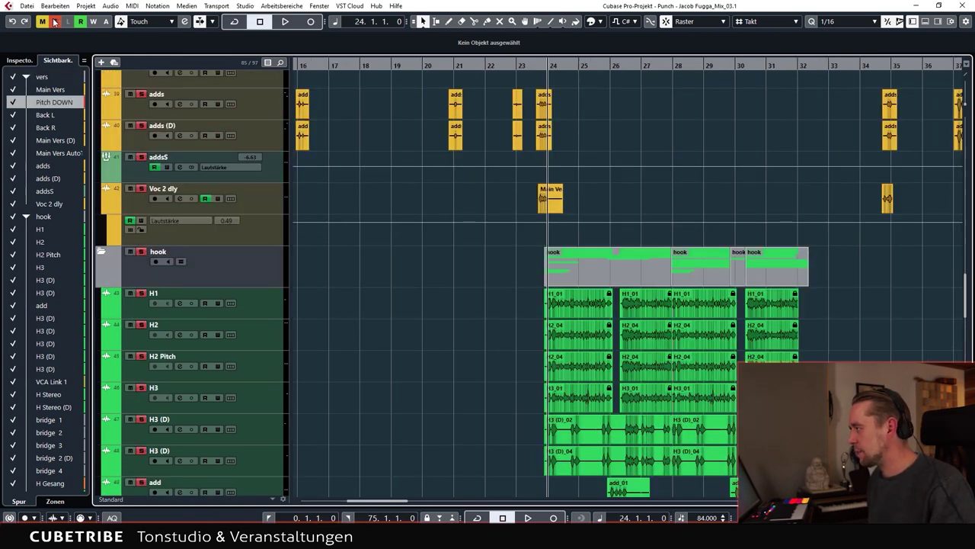
left_click(140, 252)
left_click(276, 308)
key("h")
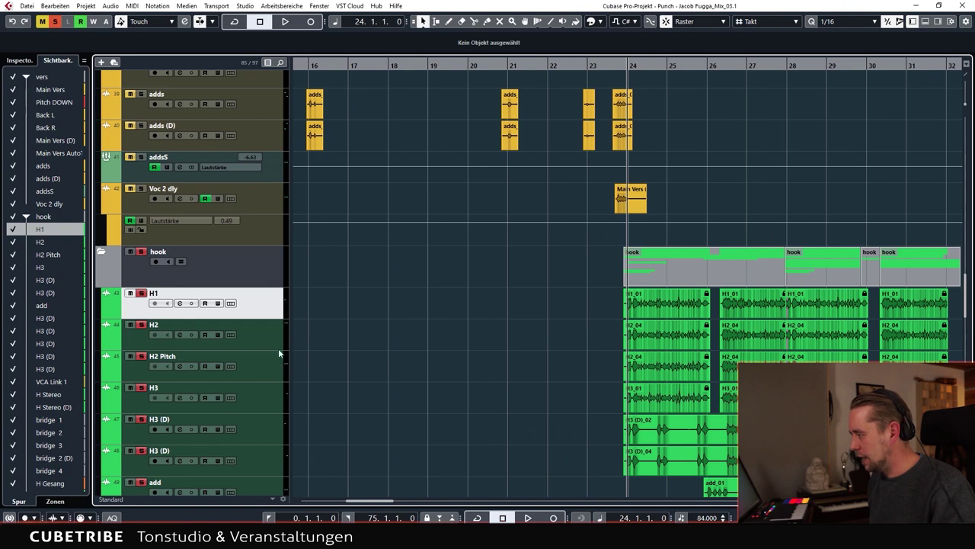
Select the H2 Pitch track, play the soloed hook vocals from bar 24, and stop.
left_click(267, 395)
scroll(250, 384, "up", 1)
scroll(255, 365, "down", 2)
left_click(267, 280)
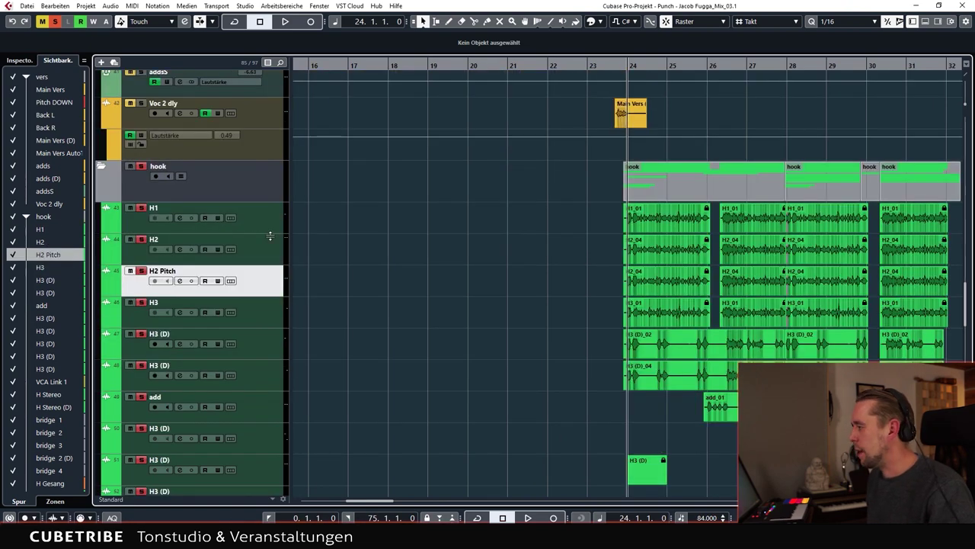
key("space")
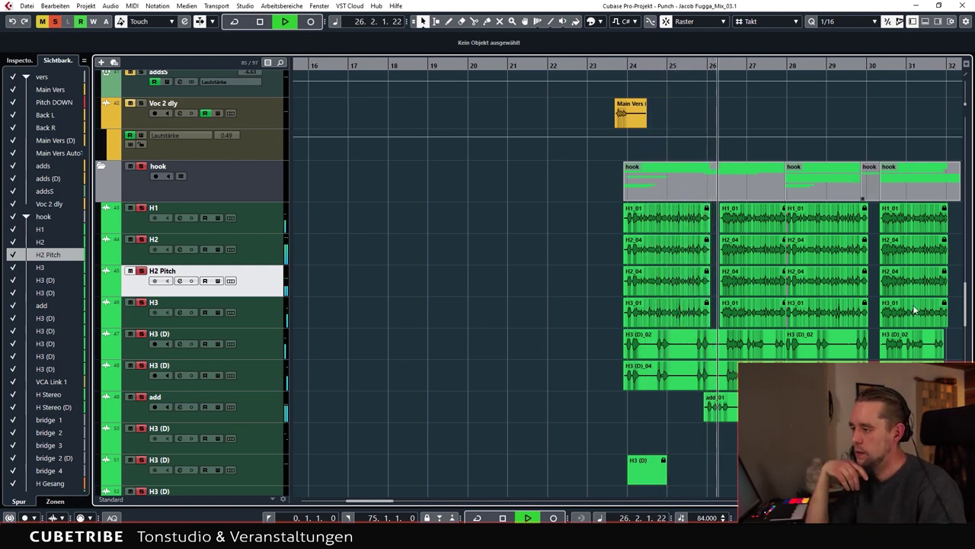
key("space")
scroll(621, 393, "right", 3)
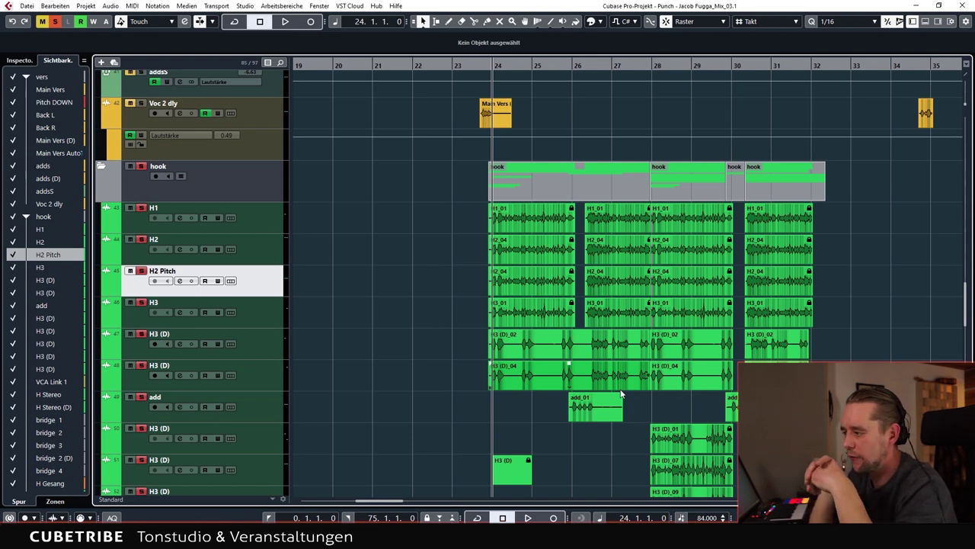
Select the first add_01 event in the hook and move the playback position to bar 26, where the gunshot effects start.
scroll(620, 392, "down", 3)
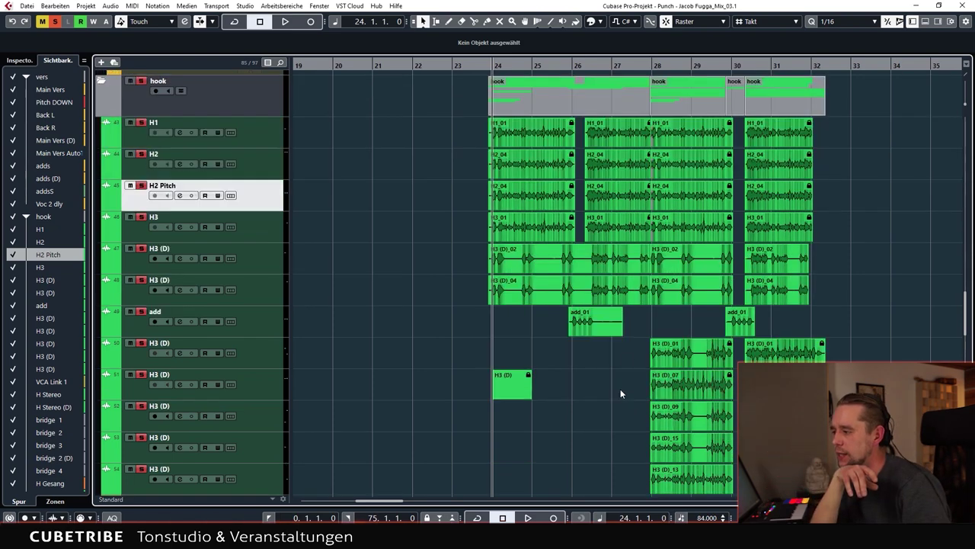
left_click(598, 324)
scroll(509, 391, "down", 3)
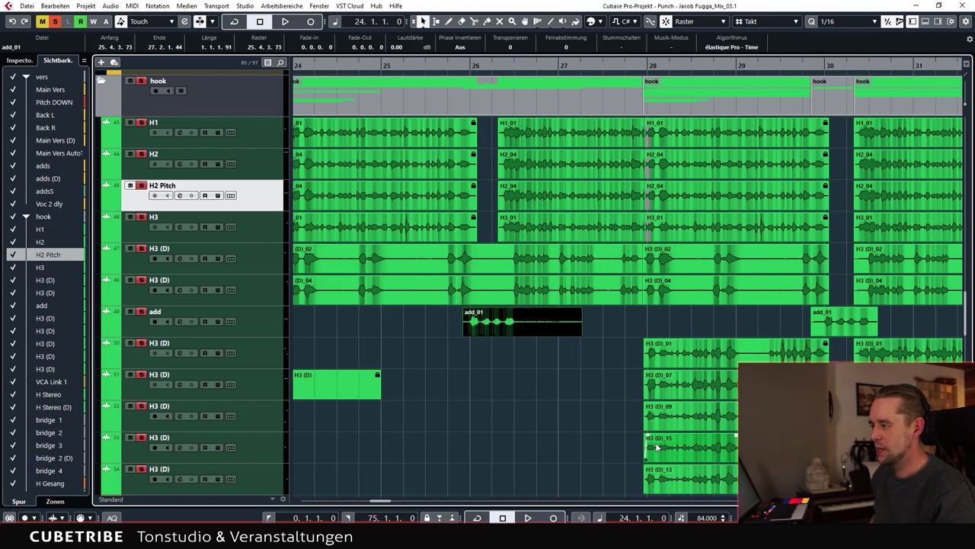
scroll(457, 420, "up", 10)
scroll(409, 450, "up", 4)
left_click(429, 61)
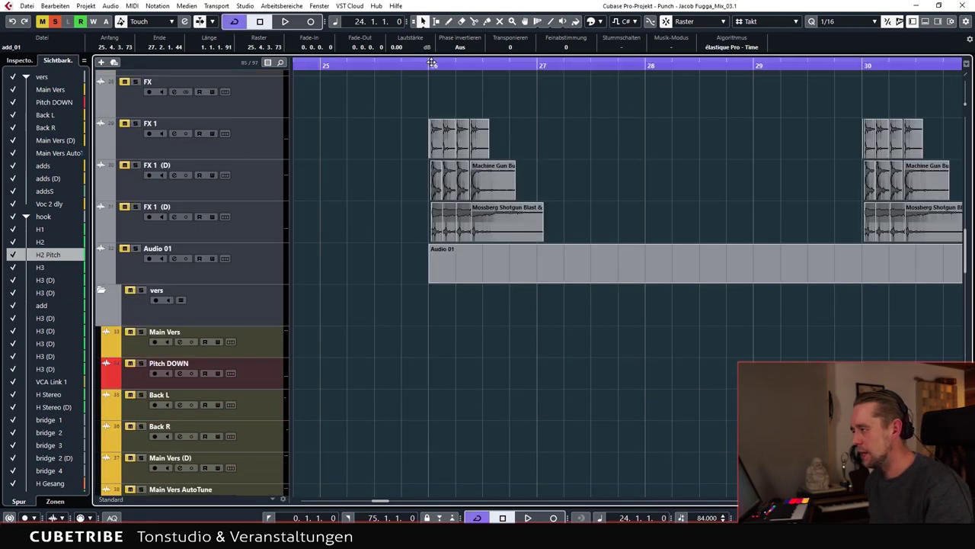
left_click(429, 67)
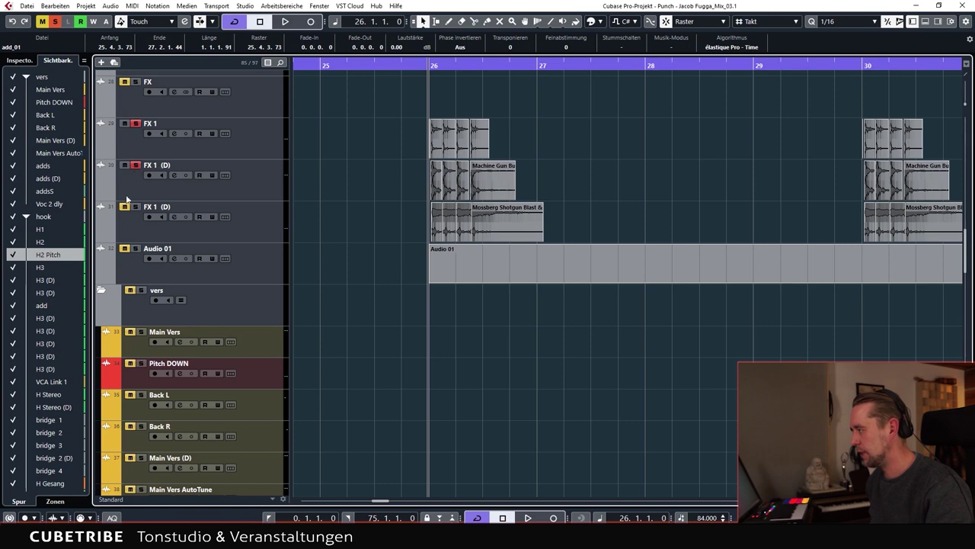
Solo FX 1 and both FX 1 (D) tracks and play the gunshot effects from bar 26.
scroll(686, 271, "down", 10)
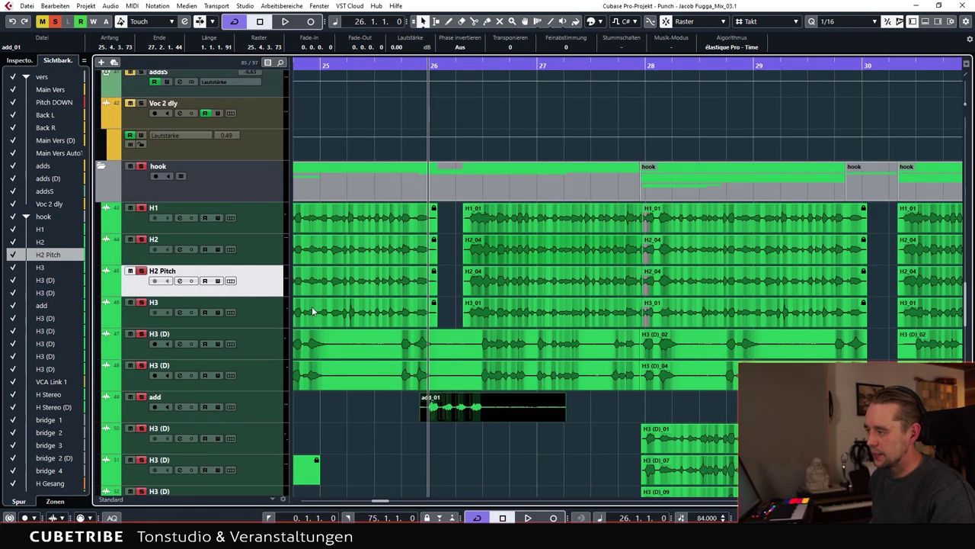
scroll(474, 268, "up", 10)
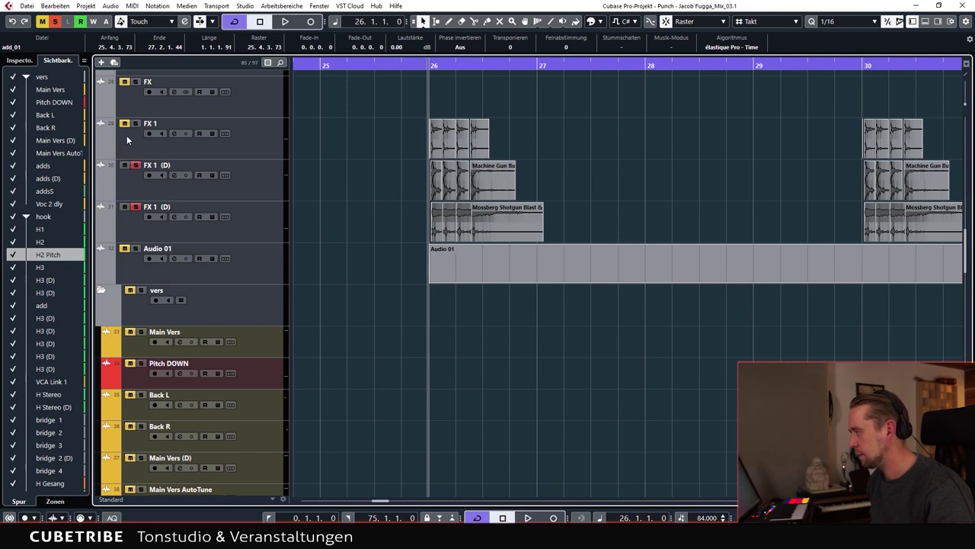
key("space")
left_click(136, 123)
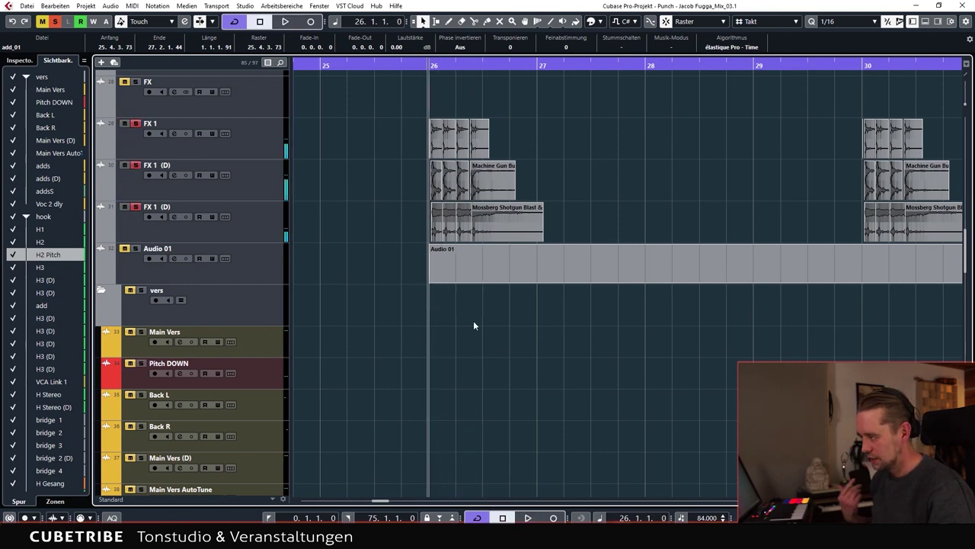
Select the H3 (D) events between bars 28 and 32 on the five tracks below add, and select and solo those tracks.
scroll(474, 325, "down", 10)
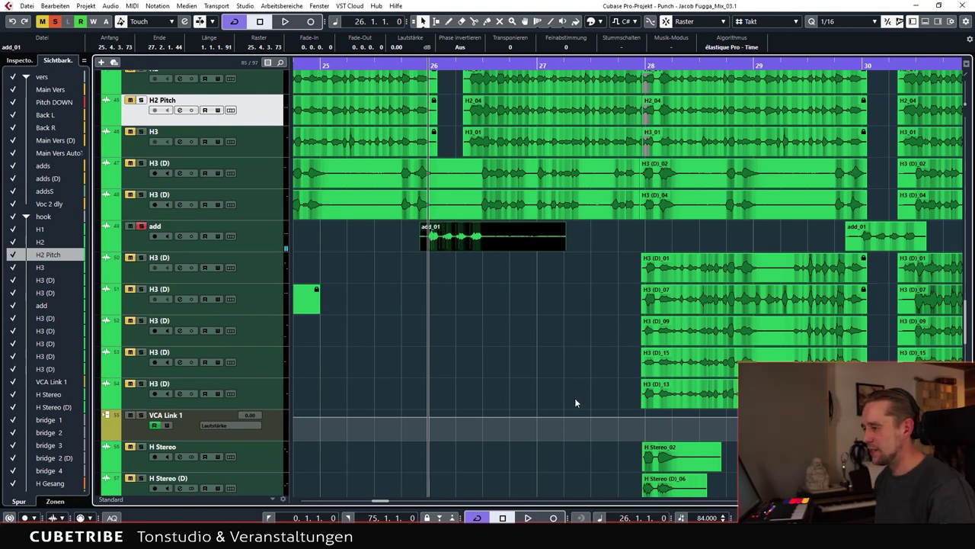
key("g")
key("g")
left_click_drag(788, 256, 444, 424)
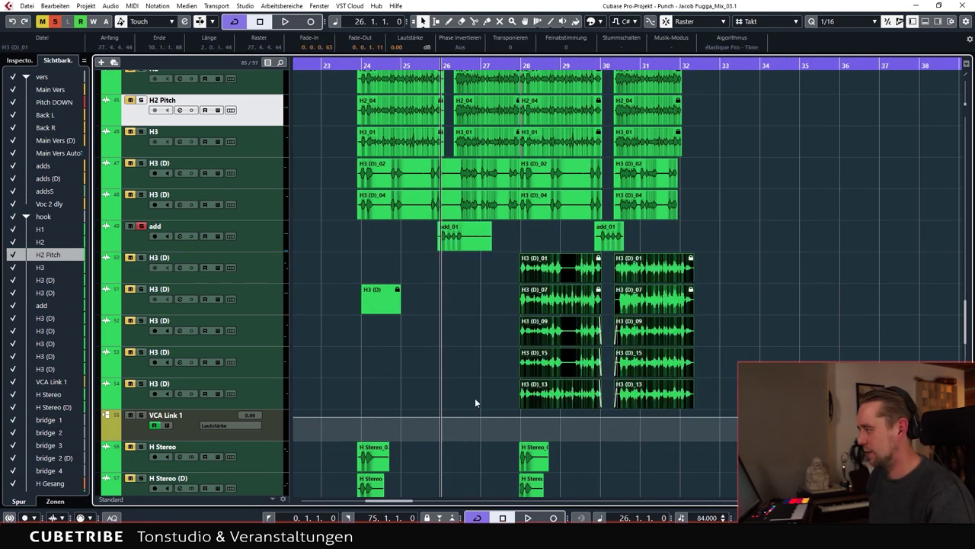
left_click(258, 257)
left_click(253, 395, "shift")
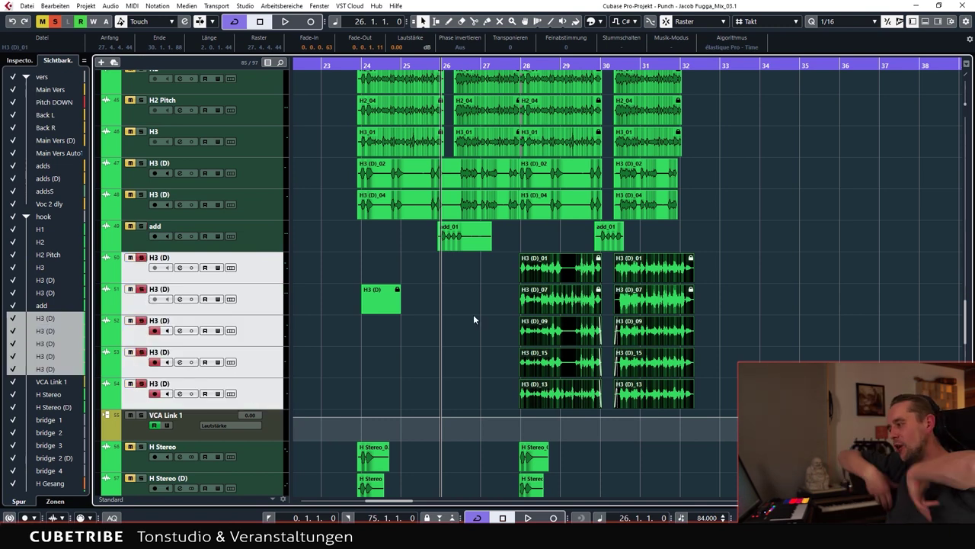
Move the playback position to bar 28, play the five soloed H3 (D) tracks past bar 30, and stop.
scroll(474, 395, "down", 5)
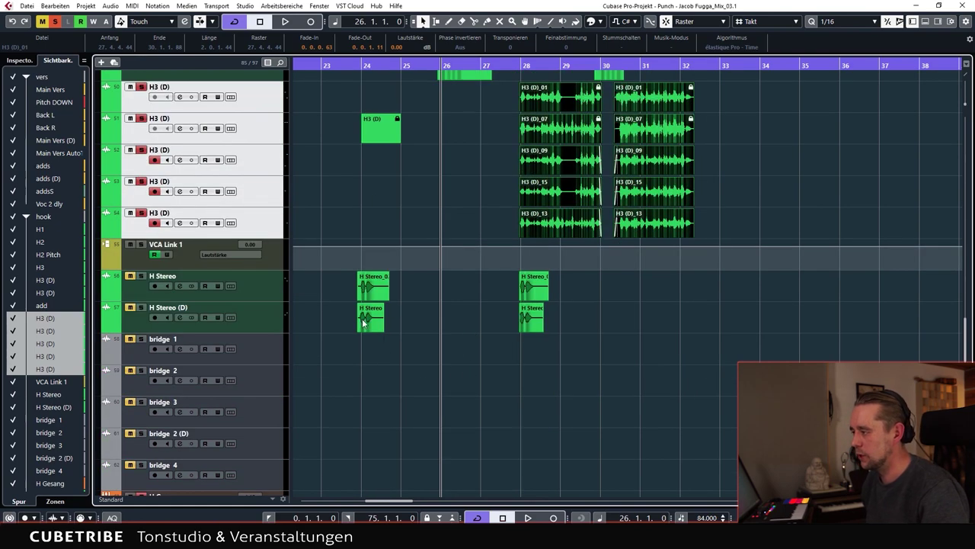
scroll(449, 288, "up", 6)
scroll(562, 364, "up", 3)
key("l")
key("space")
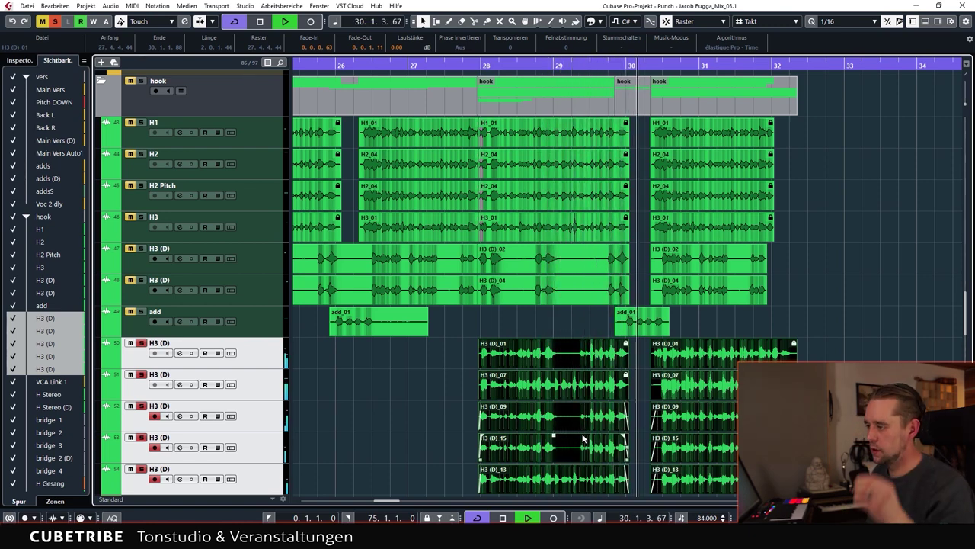
key("space")
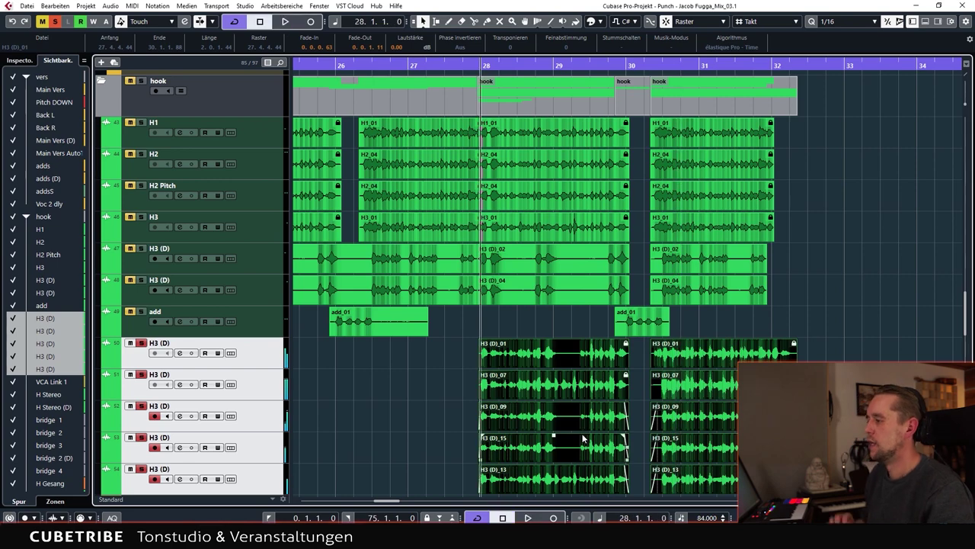
Solo H Stereo and H Stereo (D) instead of the H3 (D) tracks, play them from bar 28, and stop.
scroll(274, 187, "down", 5)
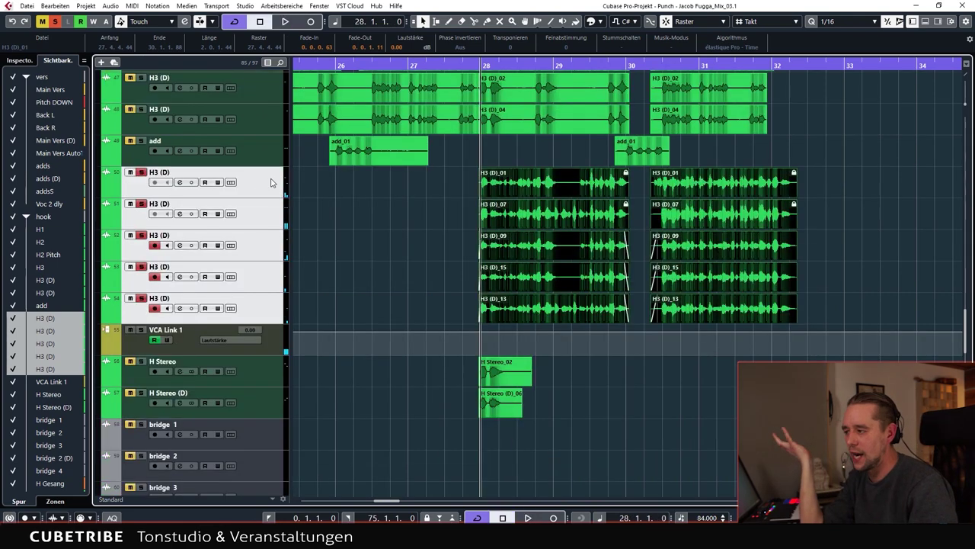
scroll(644, 333, "down", 3)
scroll(724, 339, "right", 4)
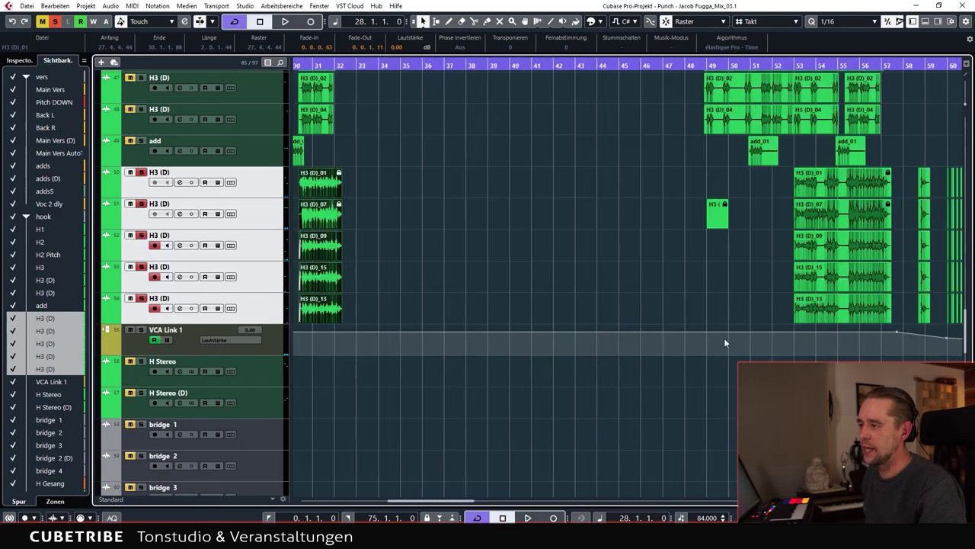
scroll(684, 220, "left", 4)
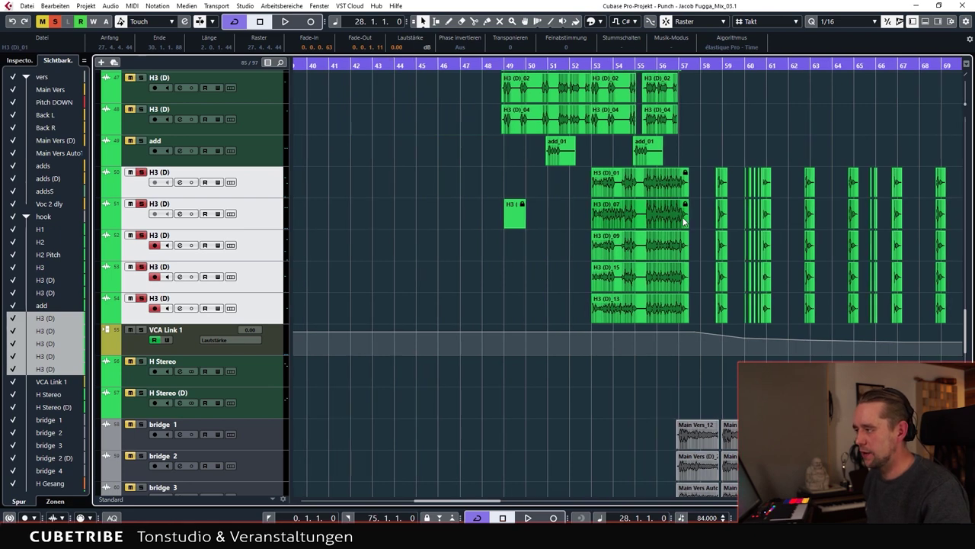
scroll(570, 195, "up", 3)
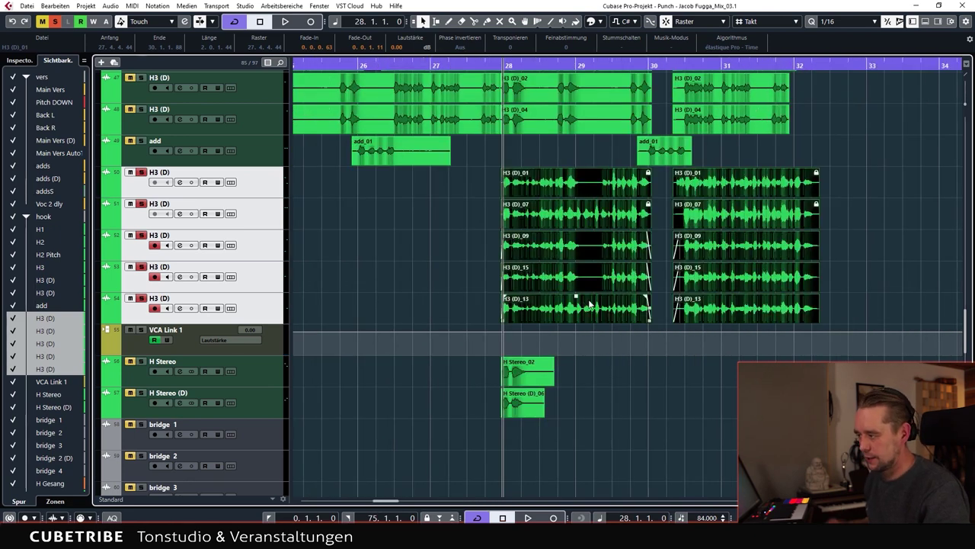
scroll(589, 305, "up", 3)
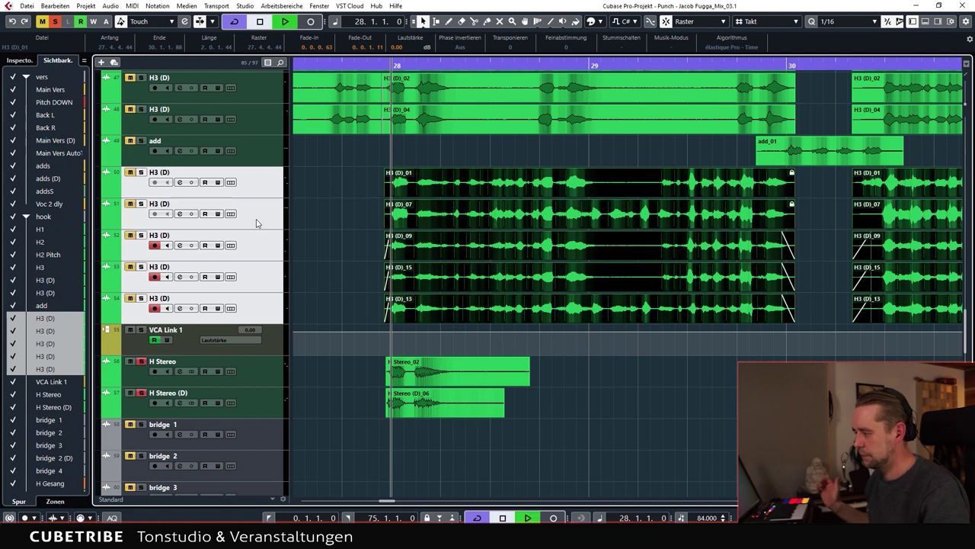
key("space")
key("space")
Move the playback position to bar 23, clear all solos, play the hook in the full mix into bar 28, and stop.
scroll(844, 320, "down", 5)
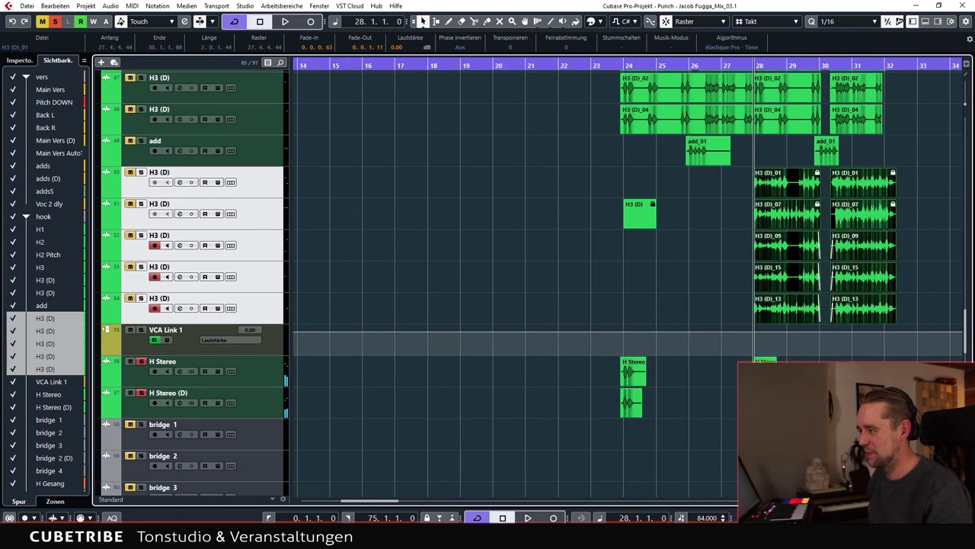
left_click(592, 344)
scroll(266, 166, "up", 3)
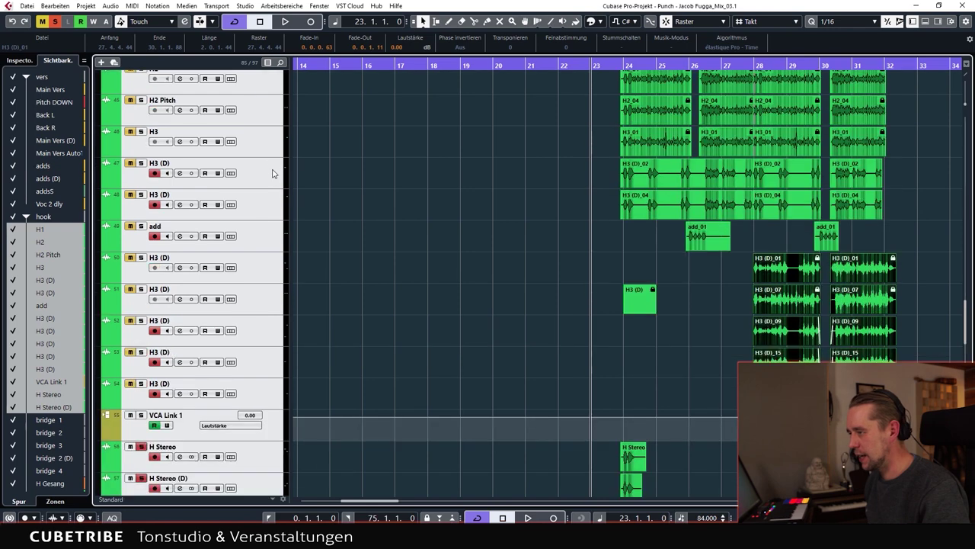
scroll(274, 204, "up", 3)
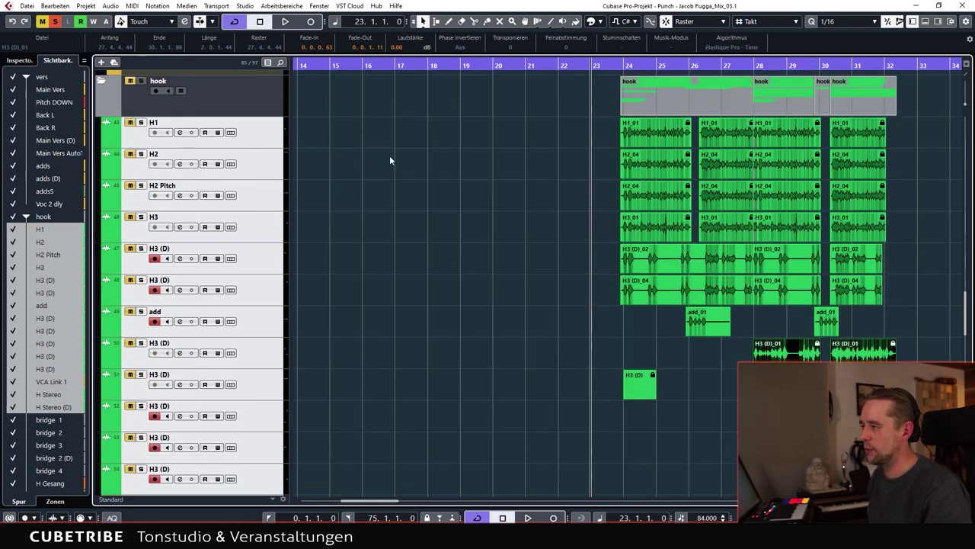
left_click(55, 22)
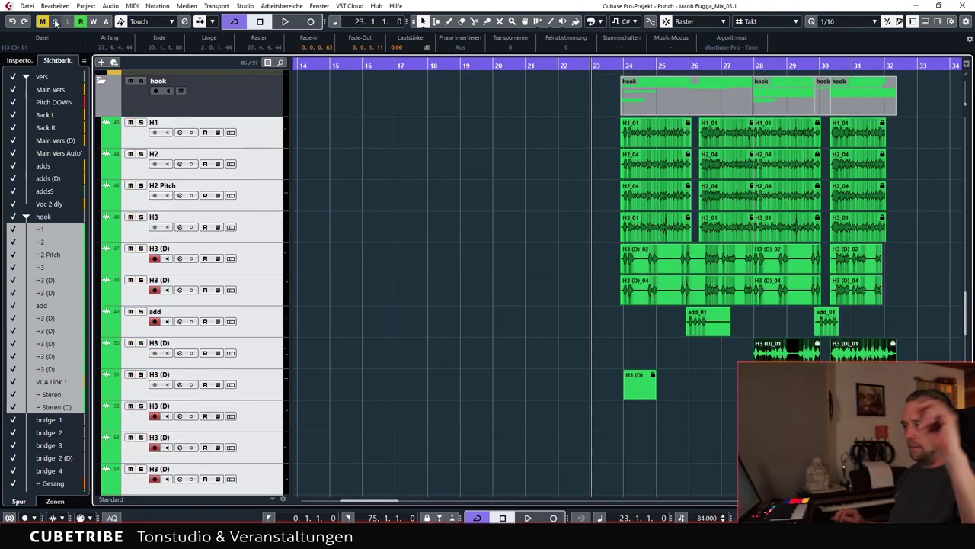
key("space")
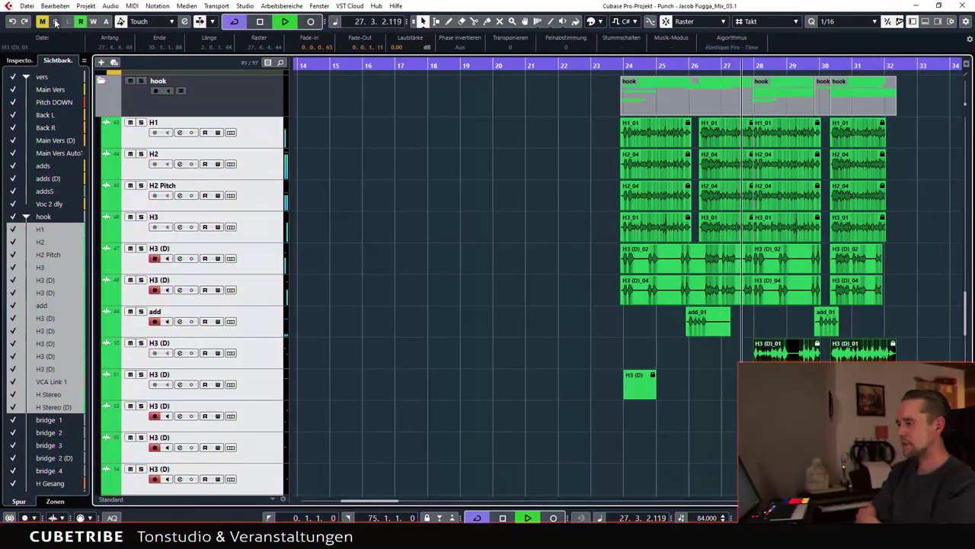
key("space")
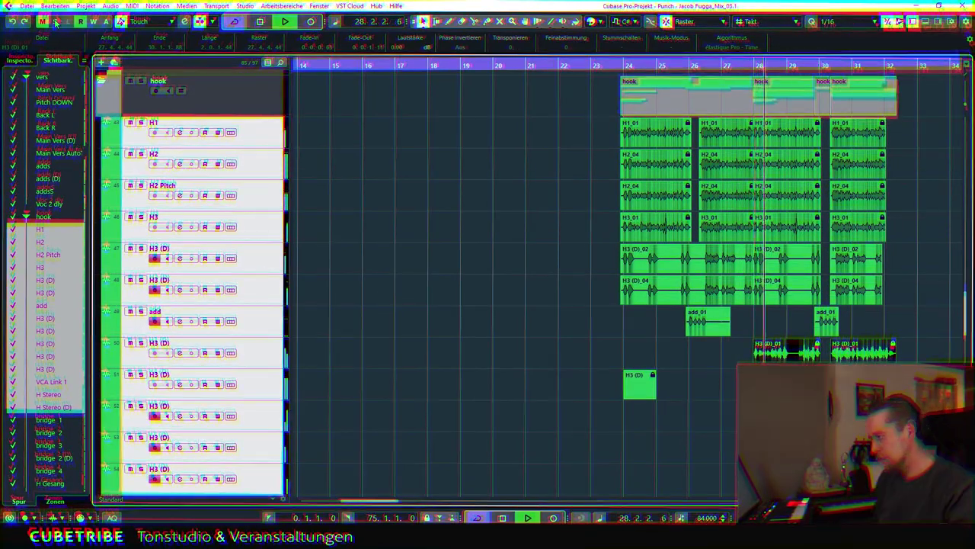
Return to the first verse, select the Pitch DOWN track, and move the playback position to bar 8.
scroll(331, 227, "down", 3)
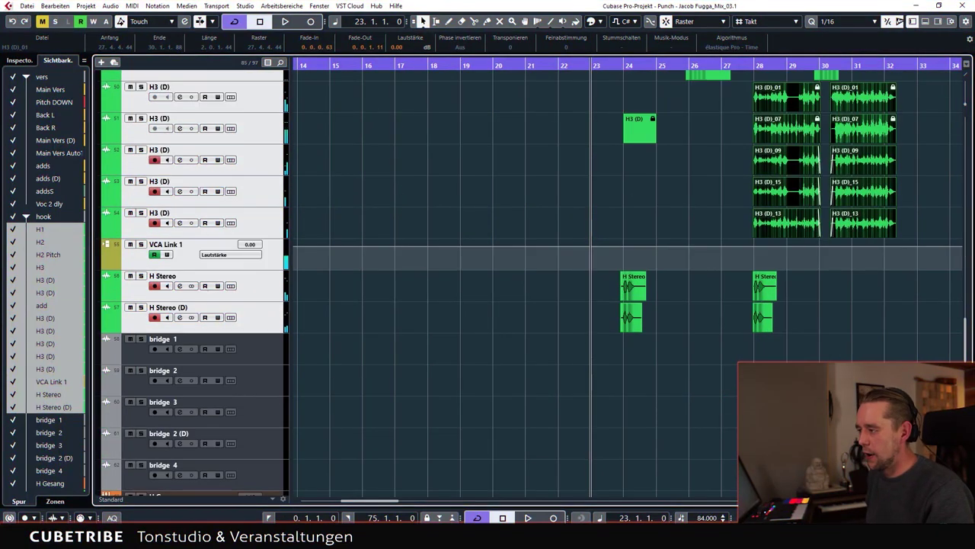
key("g")
key("g")
scroll(734, 259, "up", 10)
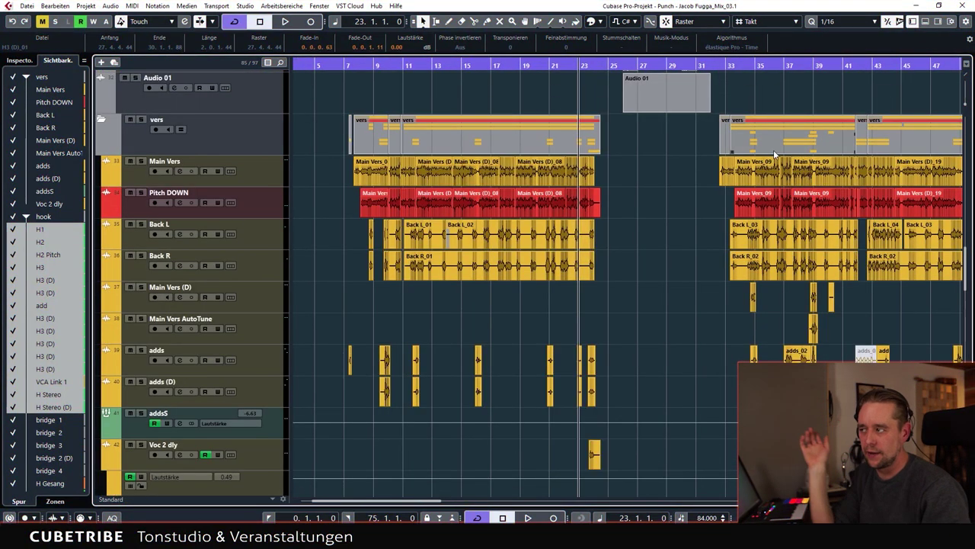
scroll(754, 164, "up", 3)
key("g")
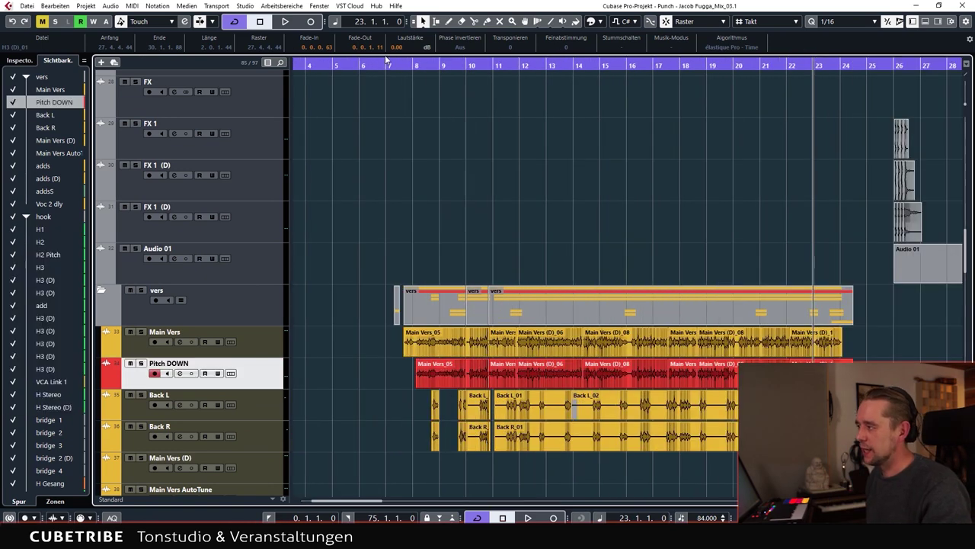
left_click(412, 65)
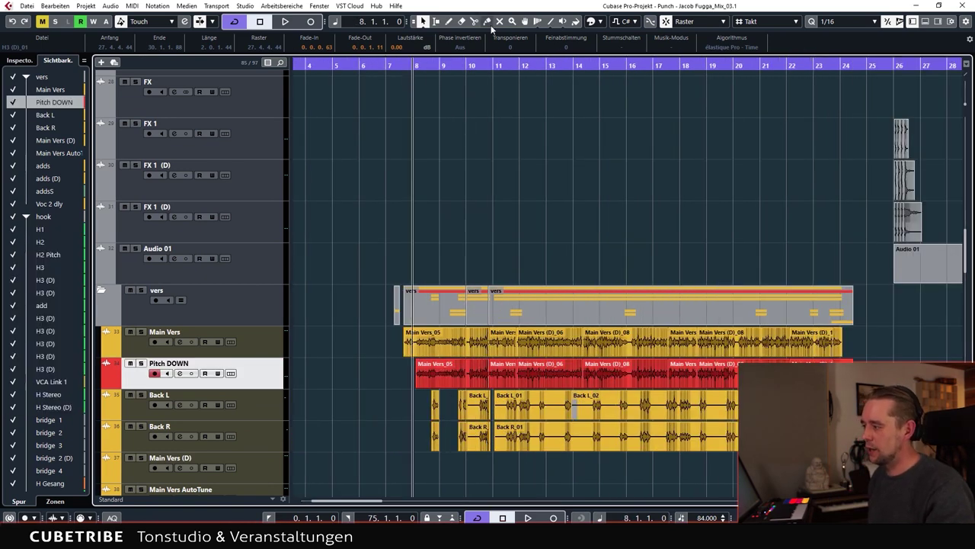
Solo the Pitch DOWN track, play it from bar 8 into bar 9, and stop.
left_click(141, 363)
key("space")
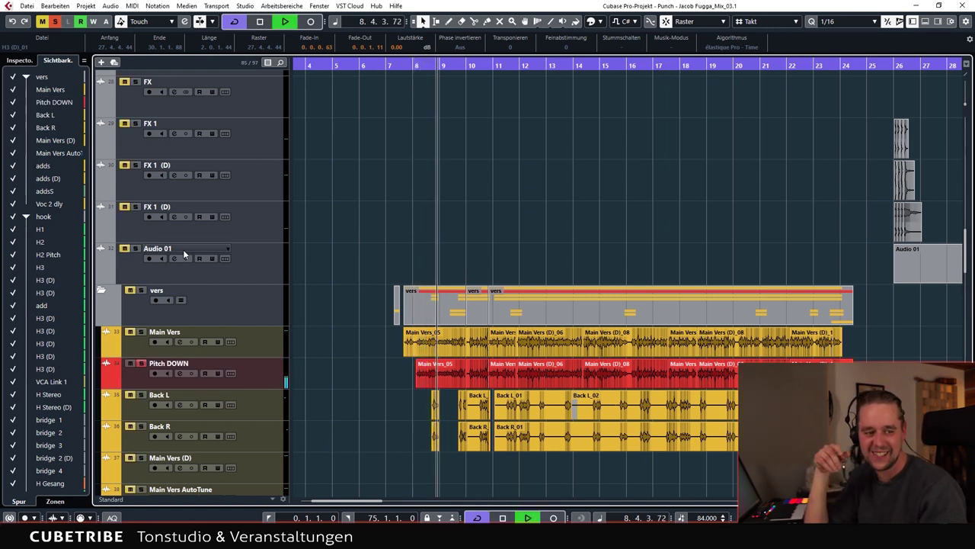
left_click(265, 384)
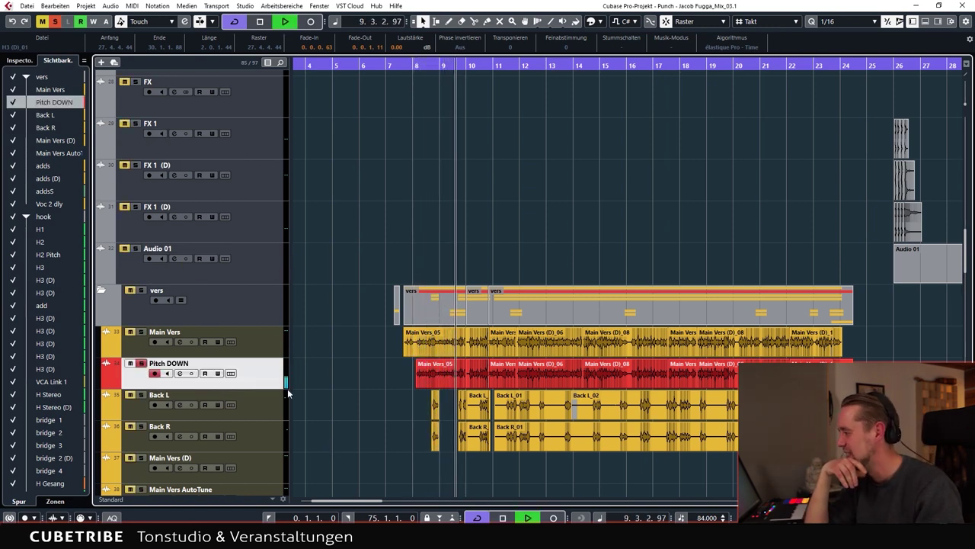
key("space")
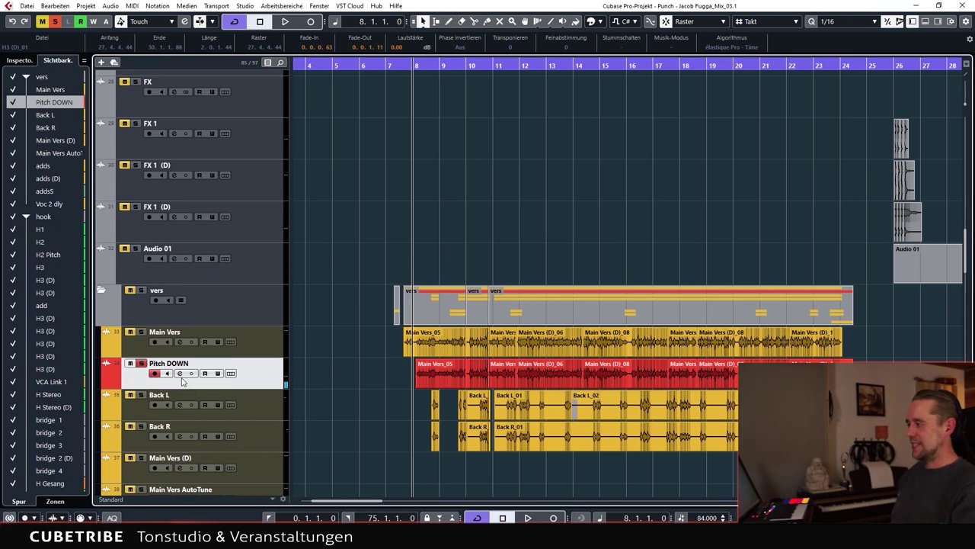
Open the LittleAlterBoy insert on Pitch DOWN, set pitch to -12.0 and formant to -7.6 while playing from bar 8, and stop.
left_click(181, 374)
left_click(246, 205)
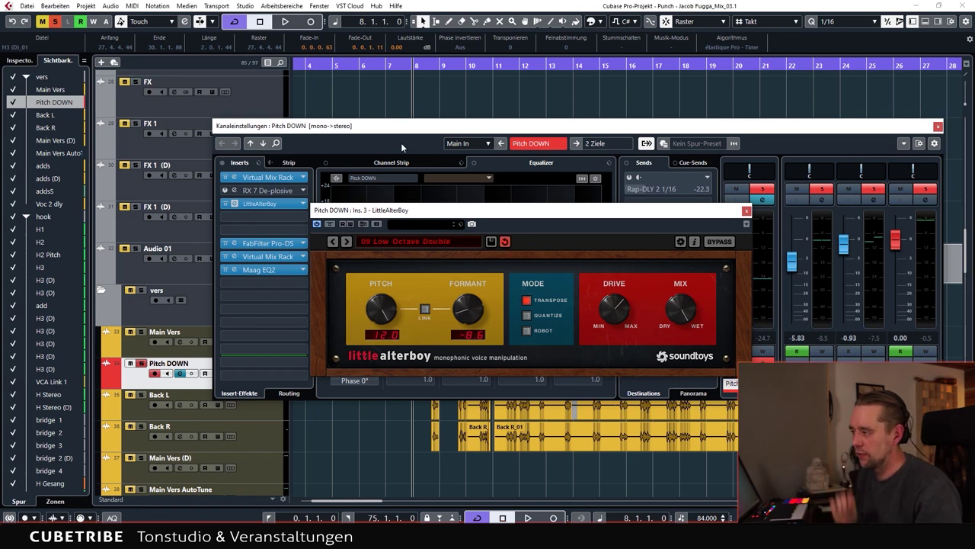
key("space")
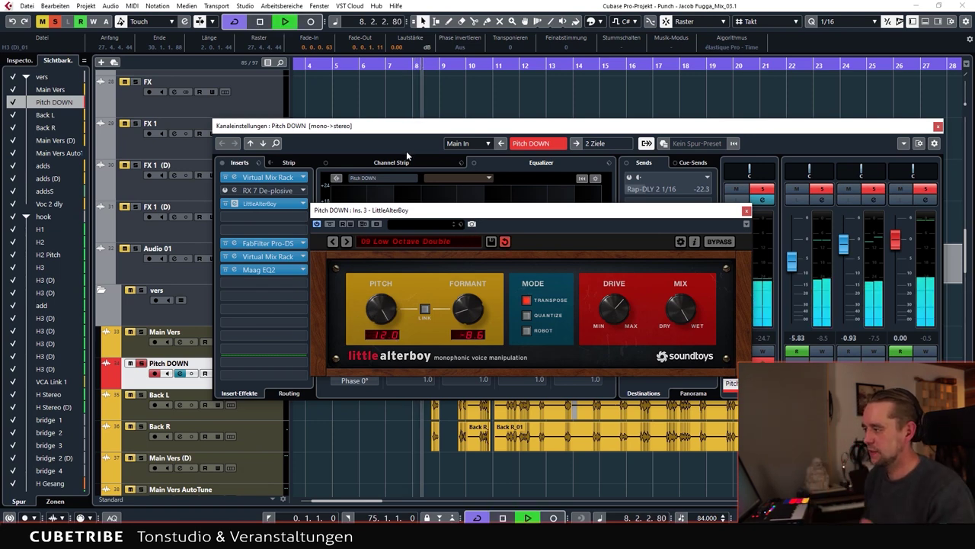
left_click_drag(390, 311, 411, 467)
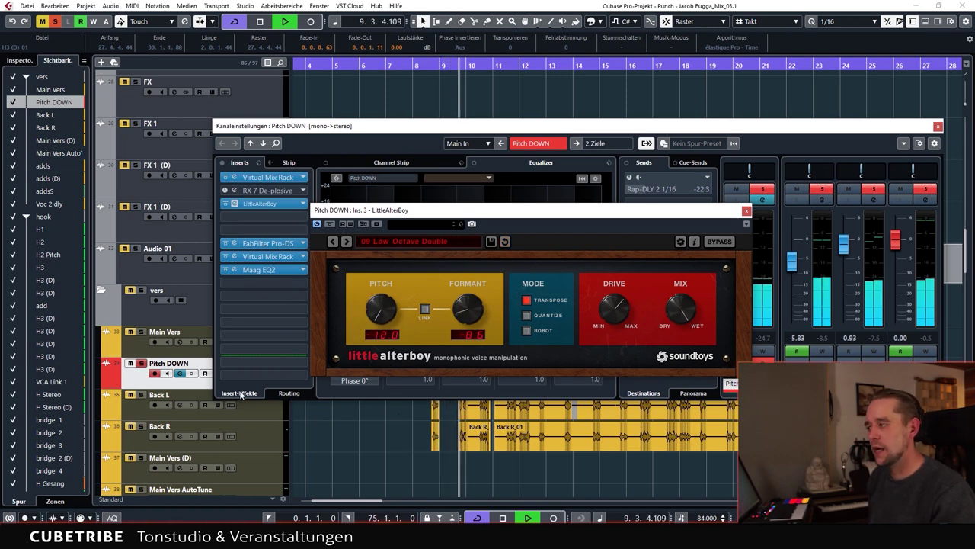
key("space")
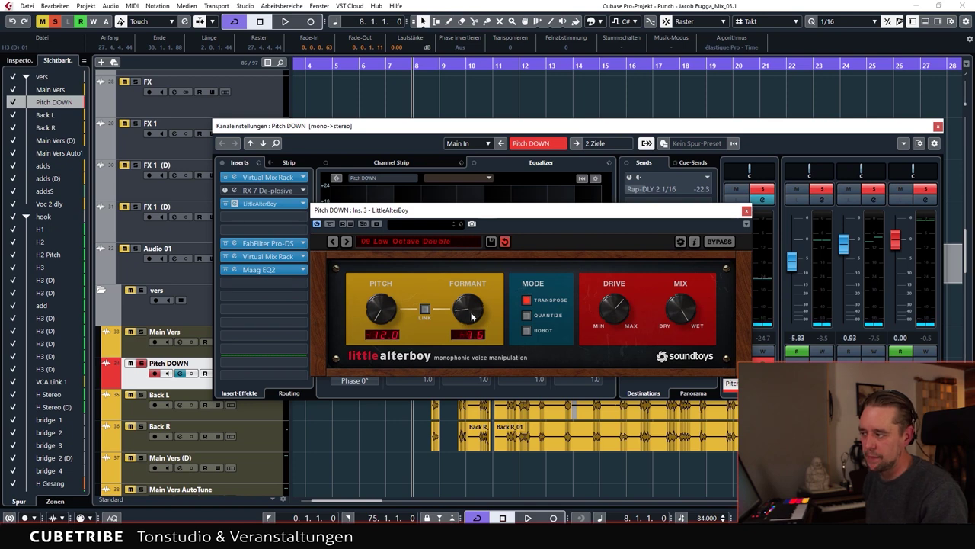
Close the LittleAlterBoy window and solo the verse vocal group so that all verse tracks are heard together.
left_click(746, 211)
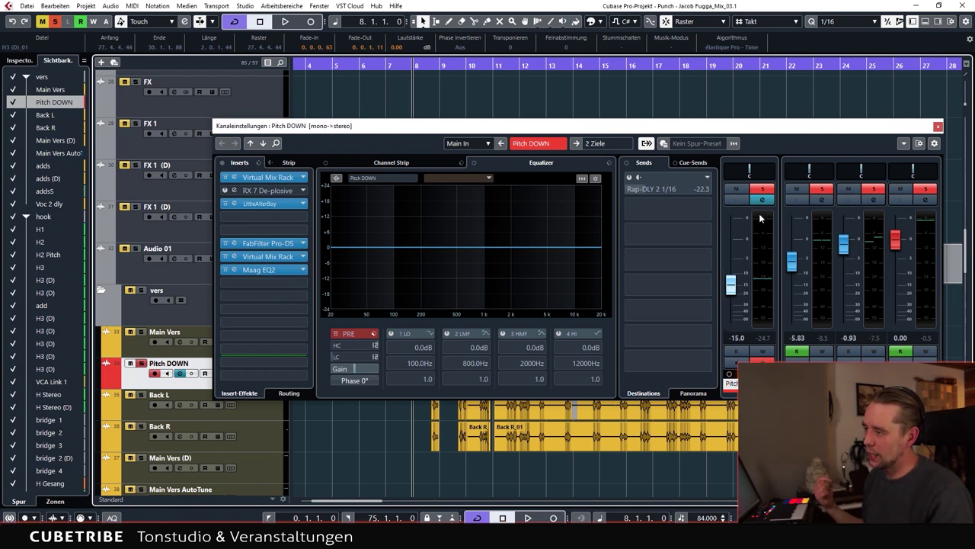
left_click(762, 190)
left_click(762, 190)
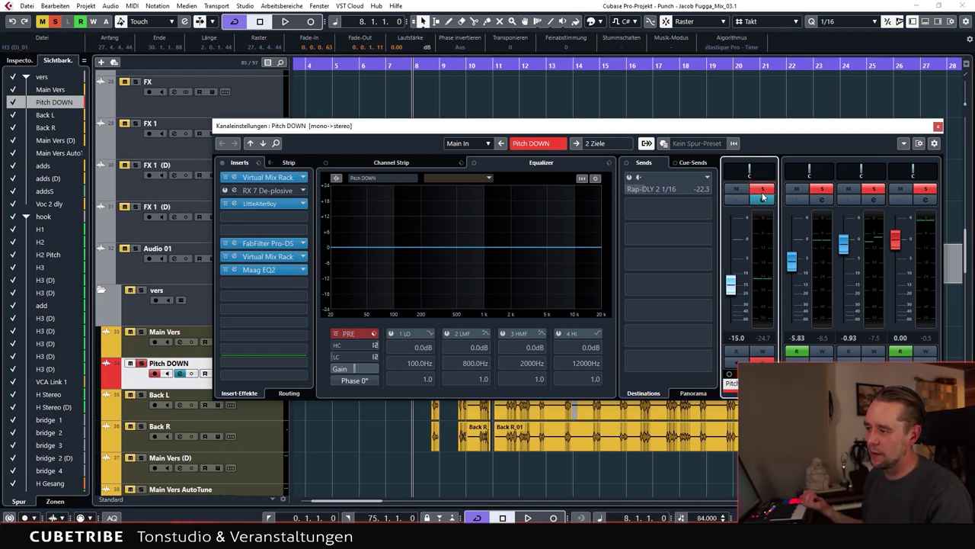
left_click(827, 193)
left_click(827, 194)
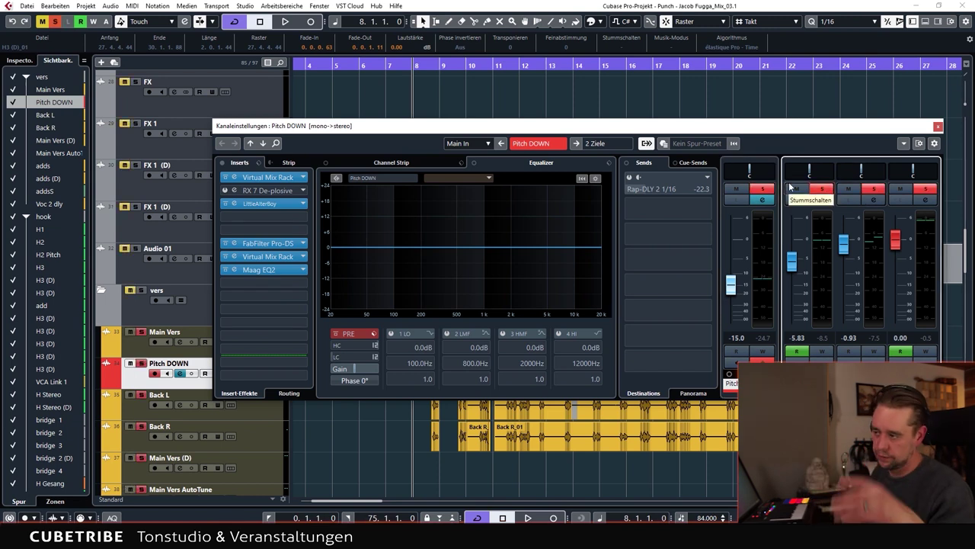
Play the soloed verse vocals from bar 8, mute and unmute Pitch DOWN to compare the sound, and stop.
key("space")
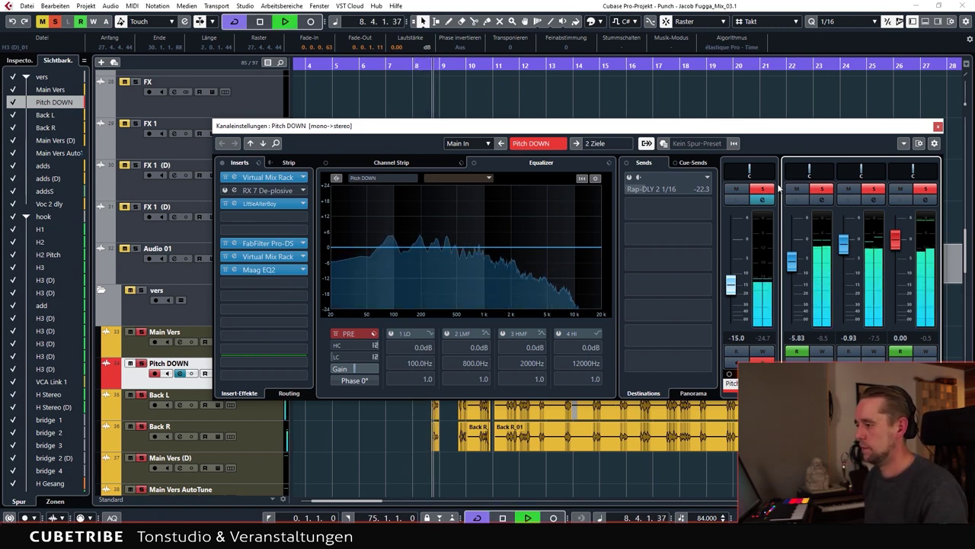
left_click(739, 189)
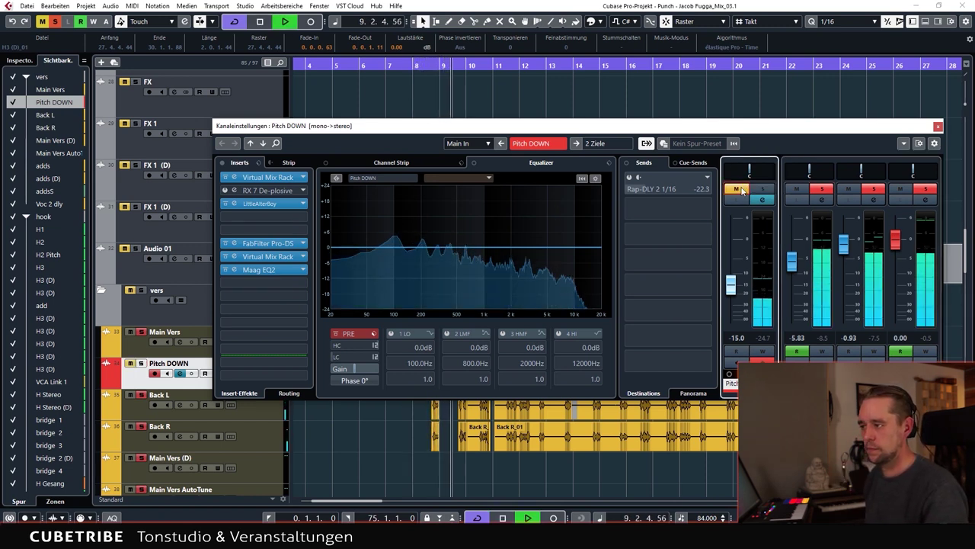
left_click(740, 189)
key("space")
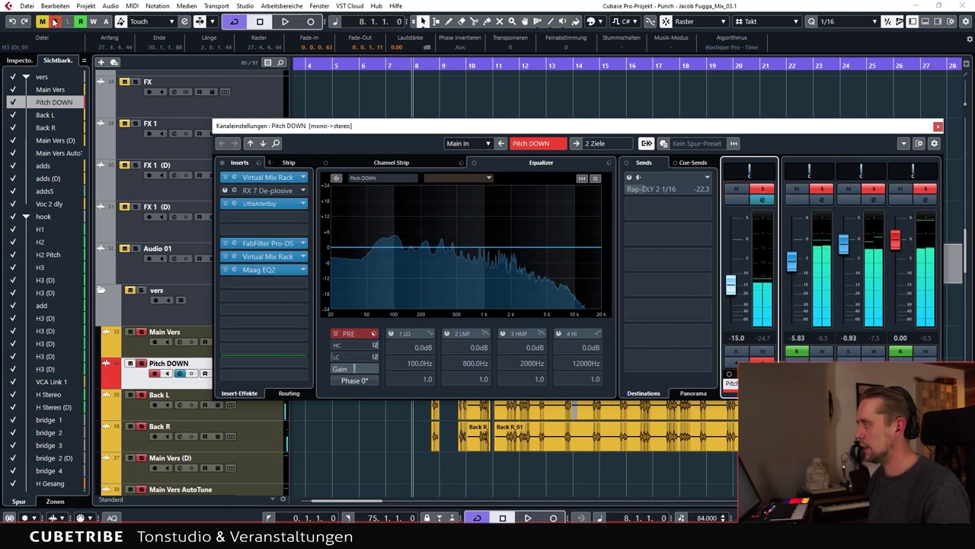
Clear all solos, close the Pitch DOWN channel settings, and look over the vocal clips in the second verse.
left_click(55, 21)
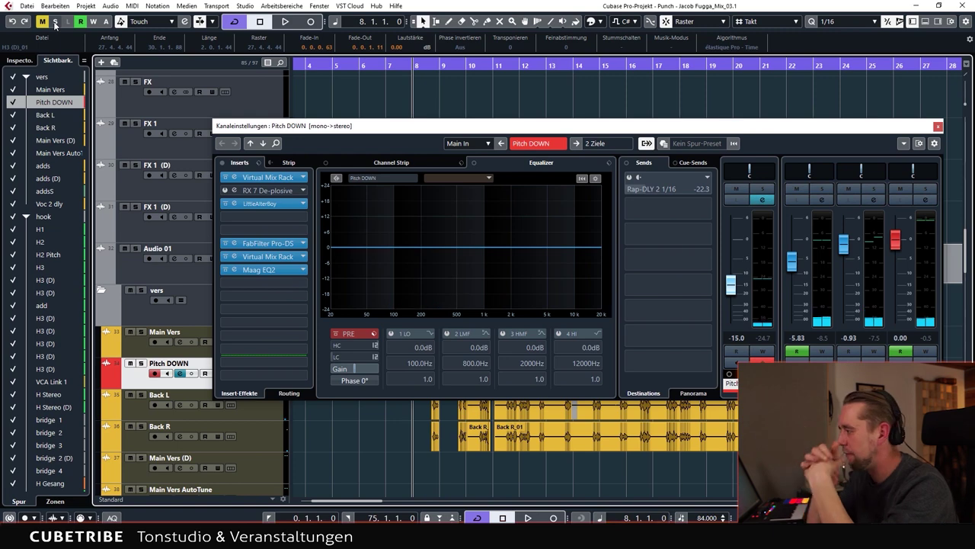
left_click(937, 128)
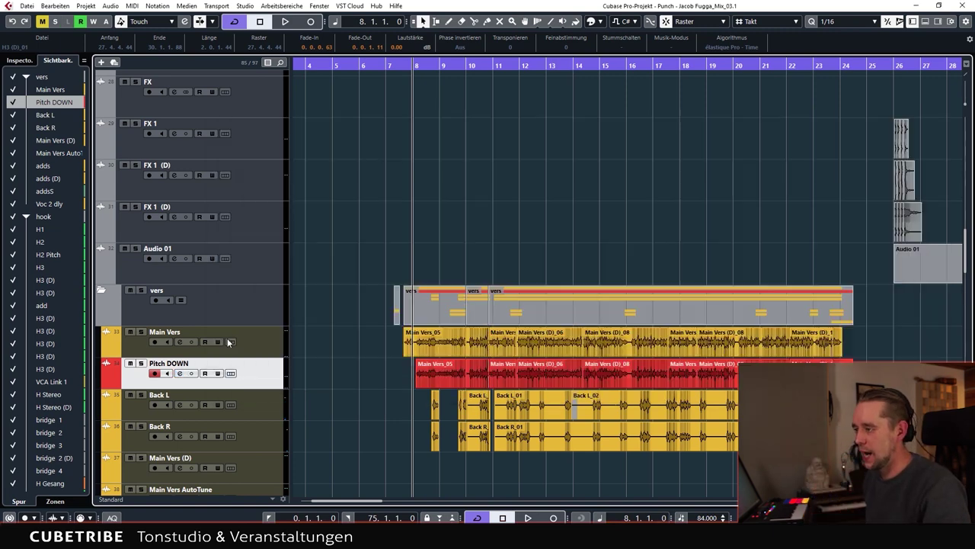
scroll(463, 216, "down", 3)
scroll(491, 392, "up", 2)
scroll(491, 394, "up", 3)
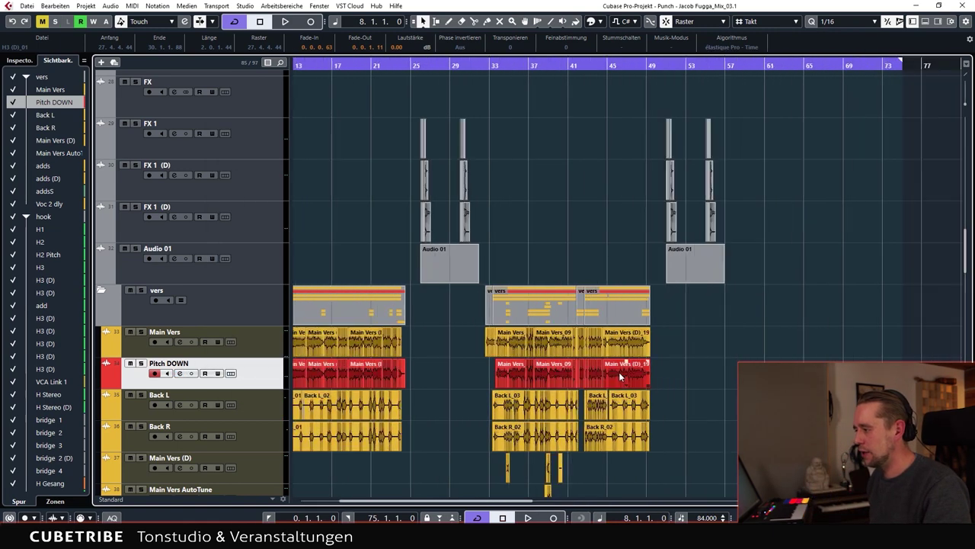